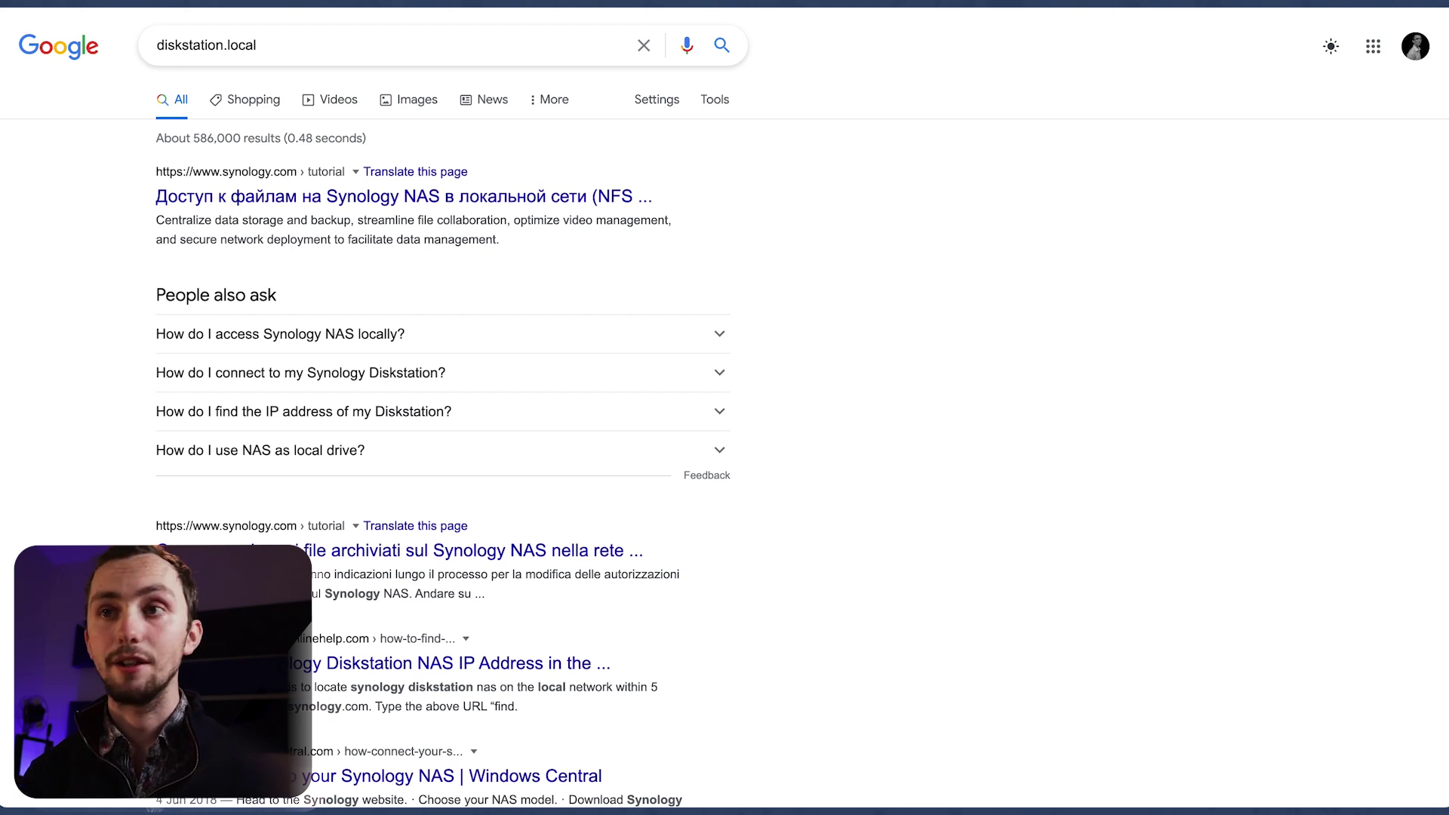
Load diskstation:5000 in Chrome to reach the Synology Web Assistant
key(super+l)
text(disk)
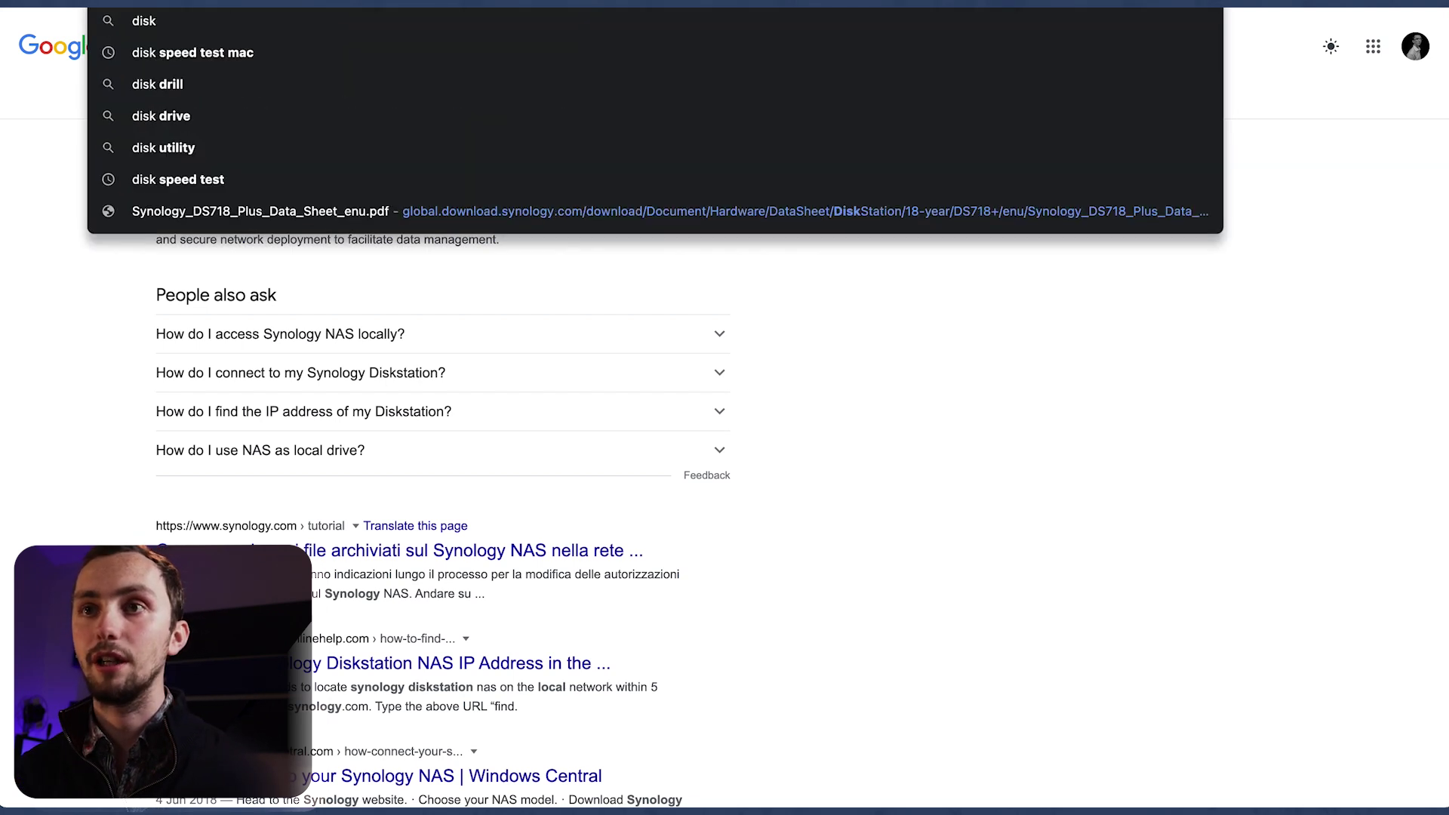
text(station:)
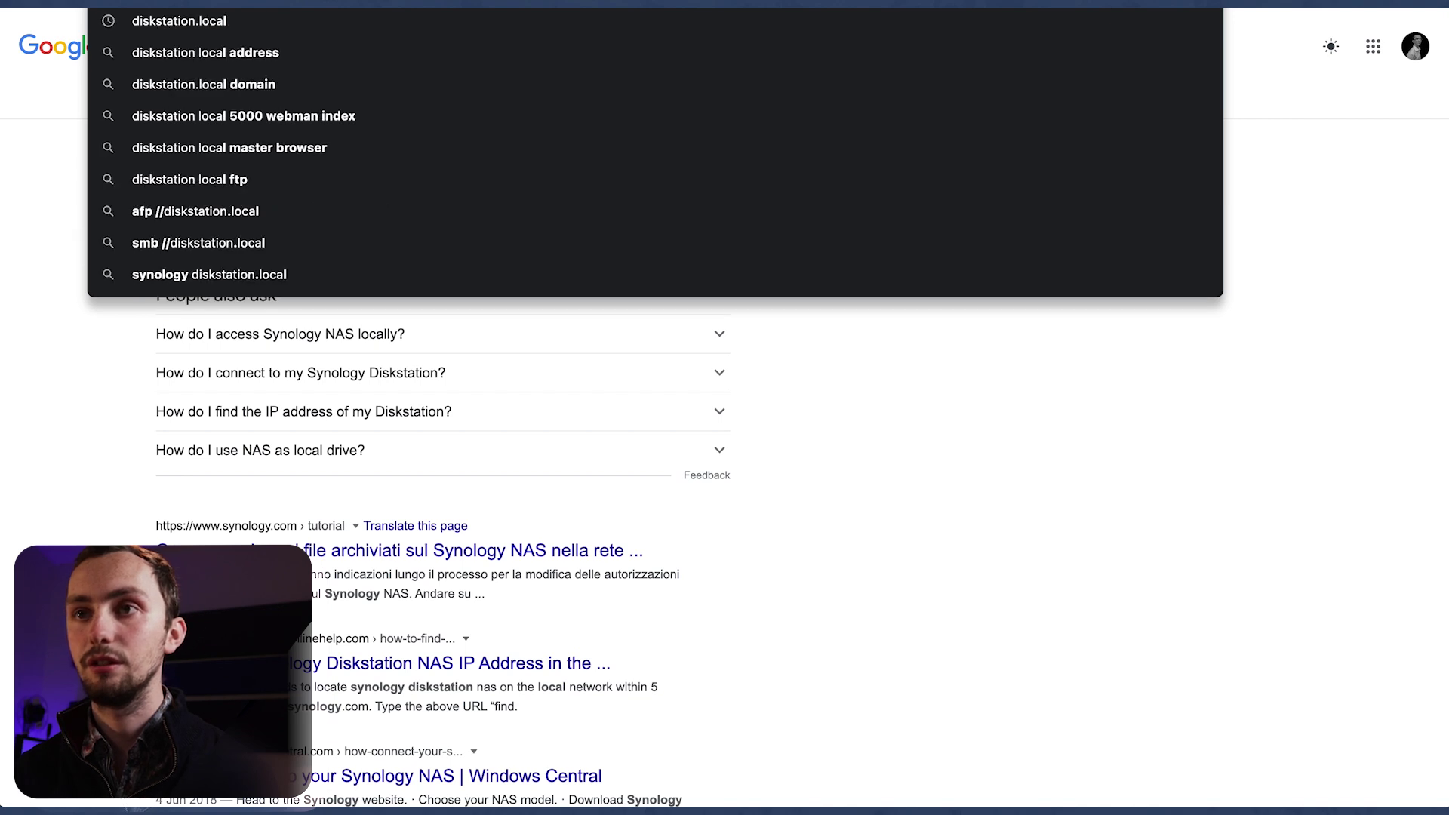
text(5000)
key(Return)
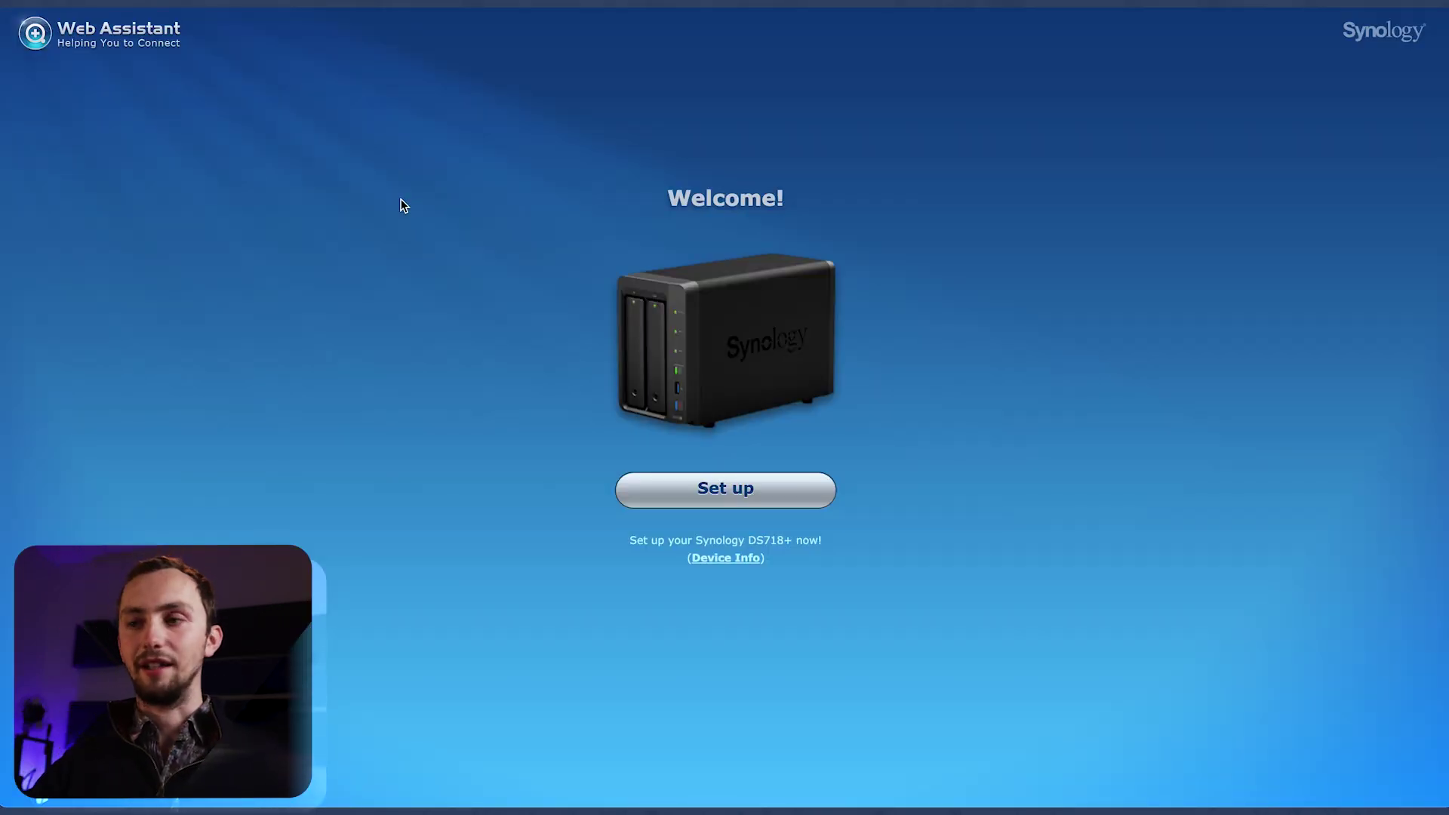
Set up the DS718+ by installing the latest DSM, confirming hard disks 1 and 2 will be erased
click(685, 489)
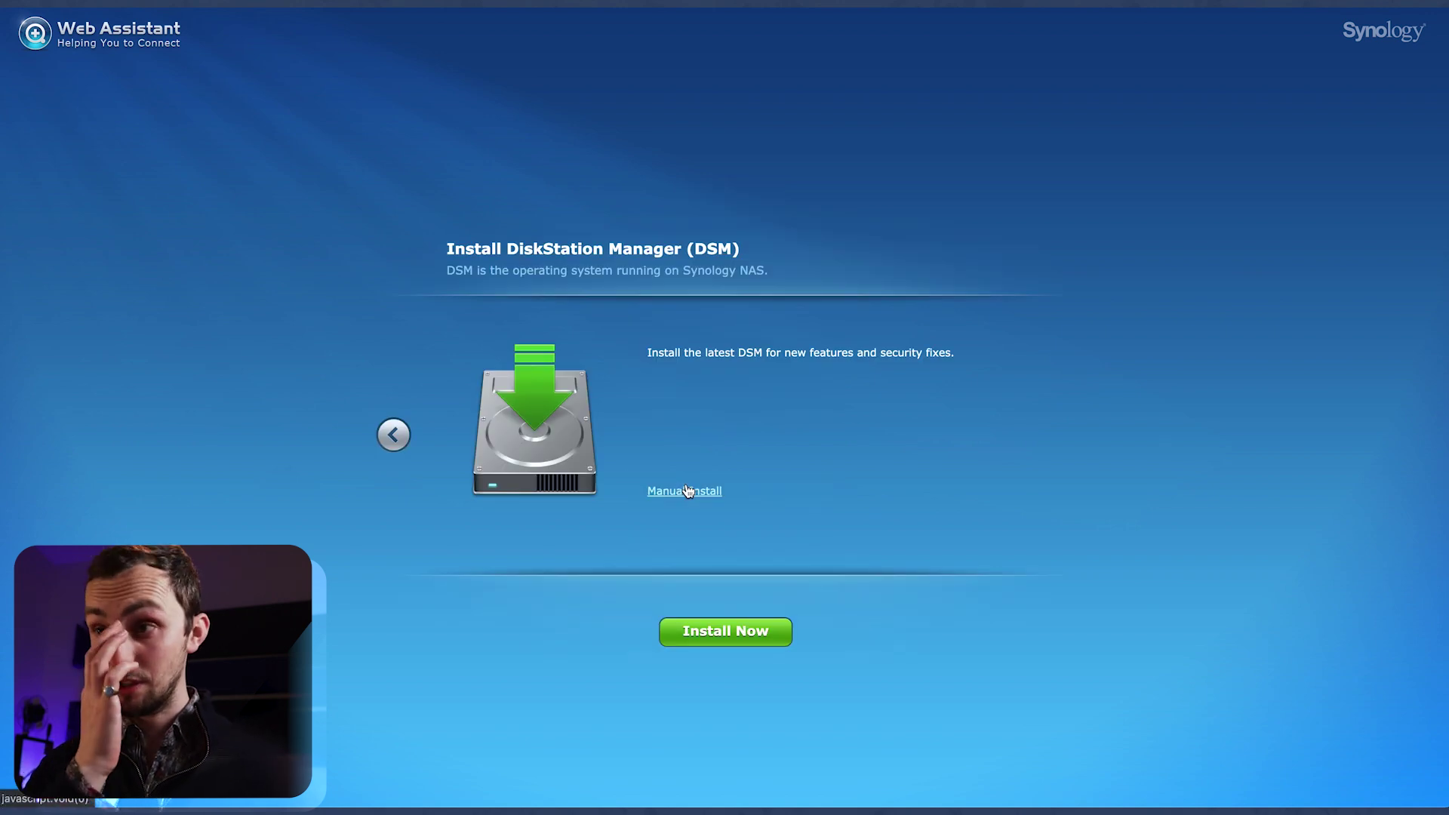
click(747, 632)
click(687, 410)
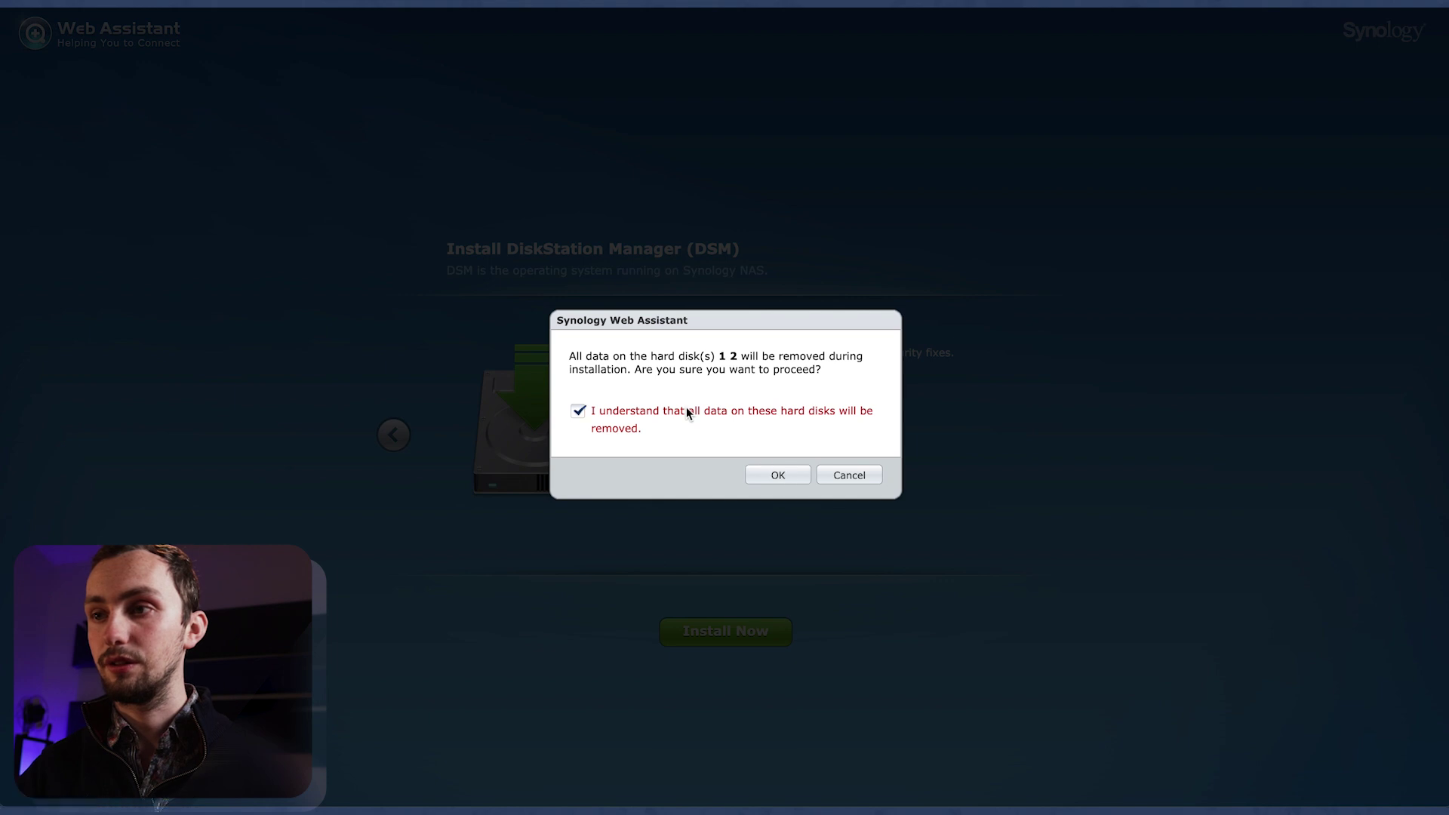
click(775, 474)
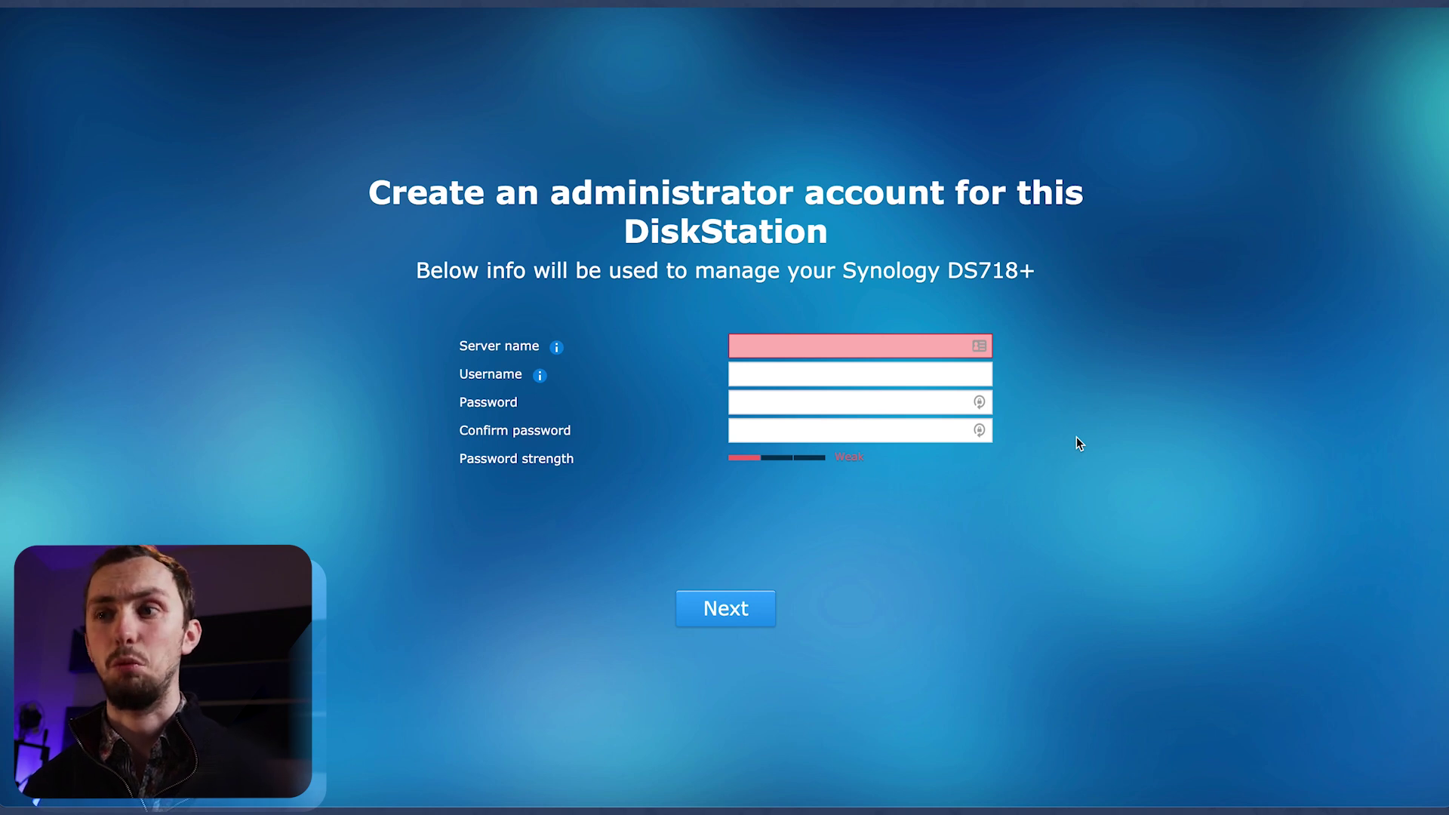
Create the administrator account with server name NAS, a username and a confirmed strong password
click(908, 338)
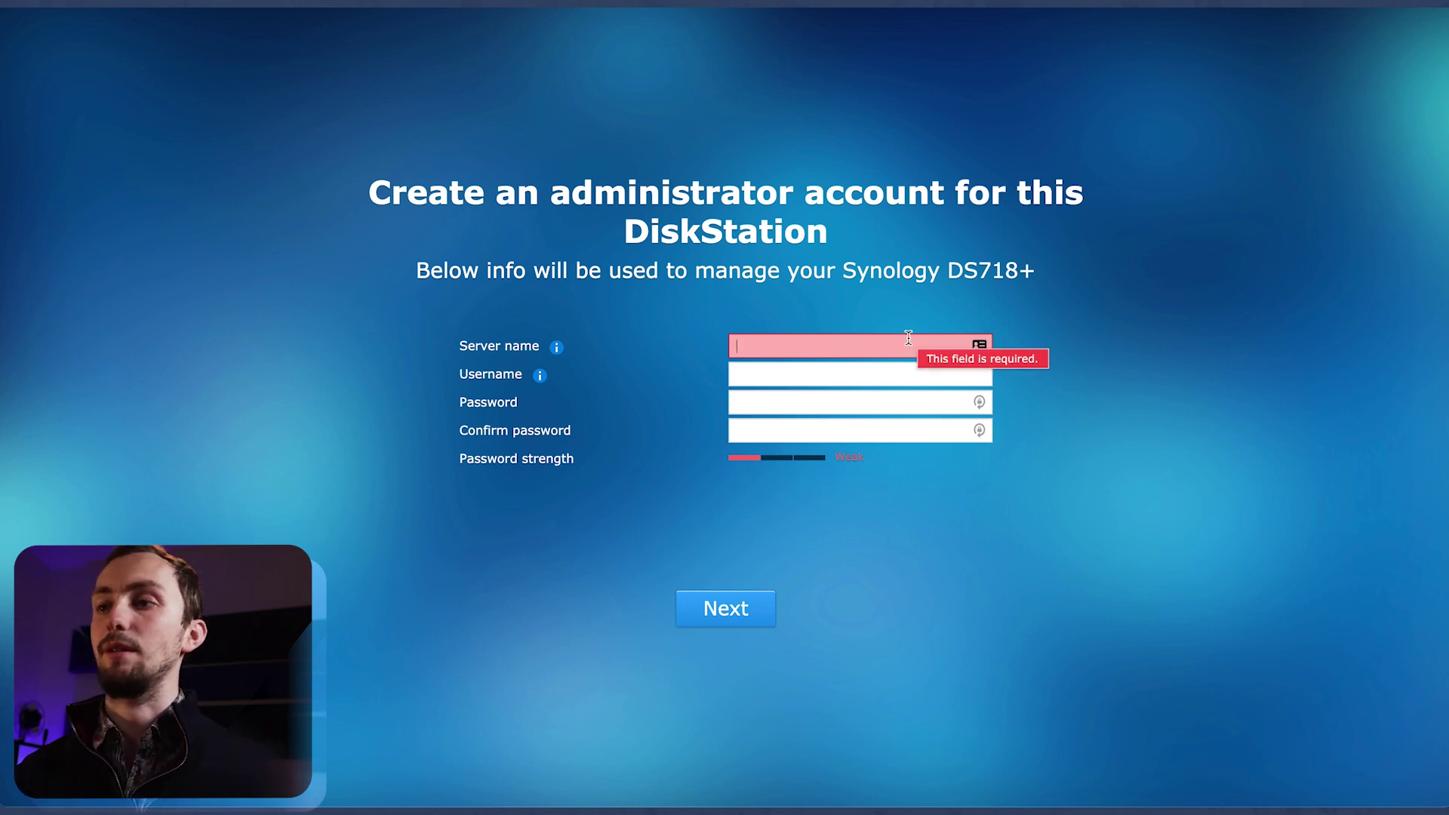
text(NAS)
key(Tab)
text(will)
key(Tab)
text(•••••)
key(Tab)
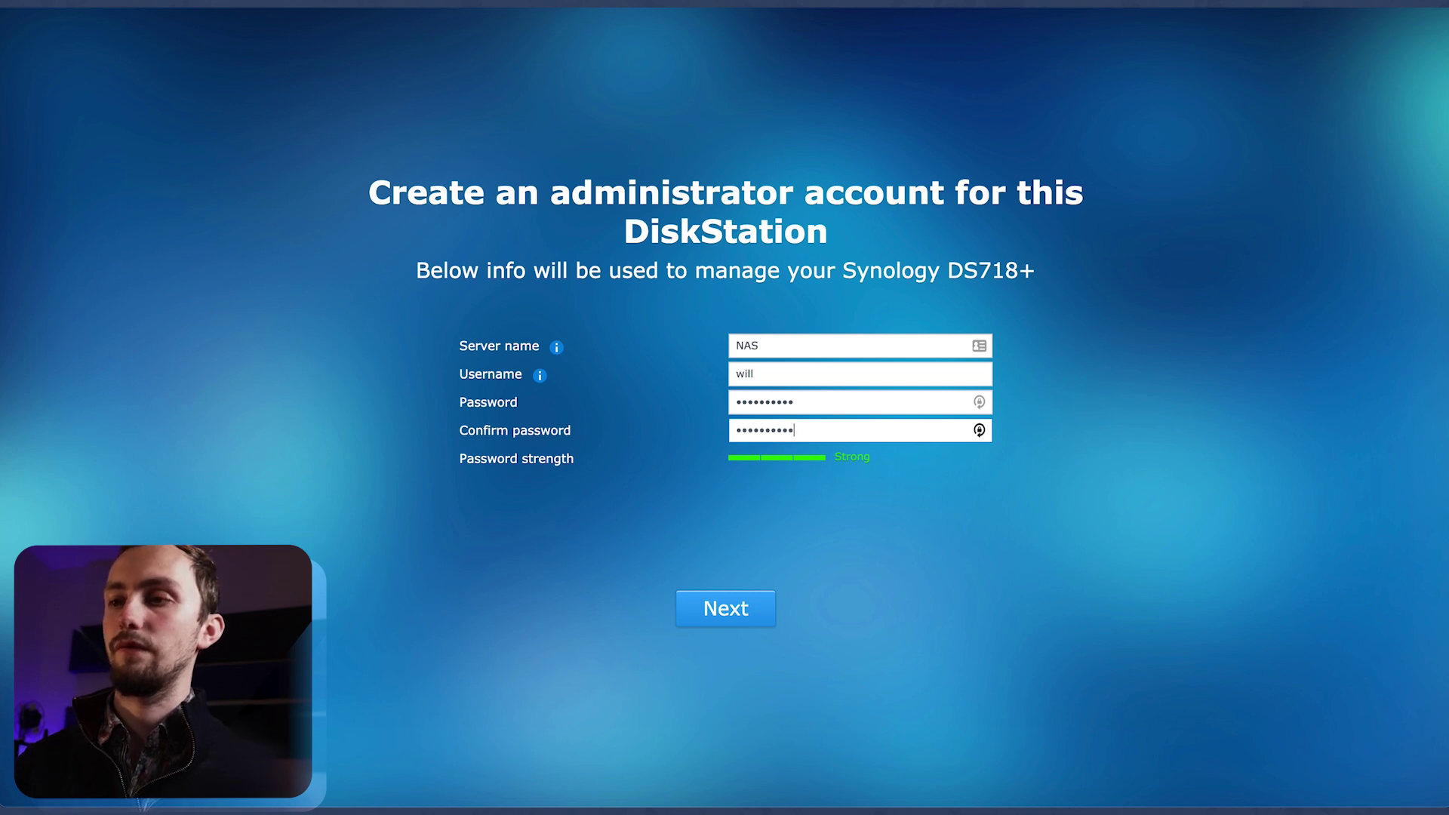
click(909, 552)
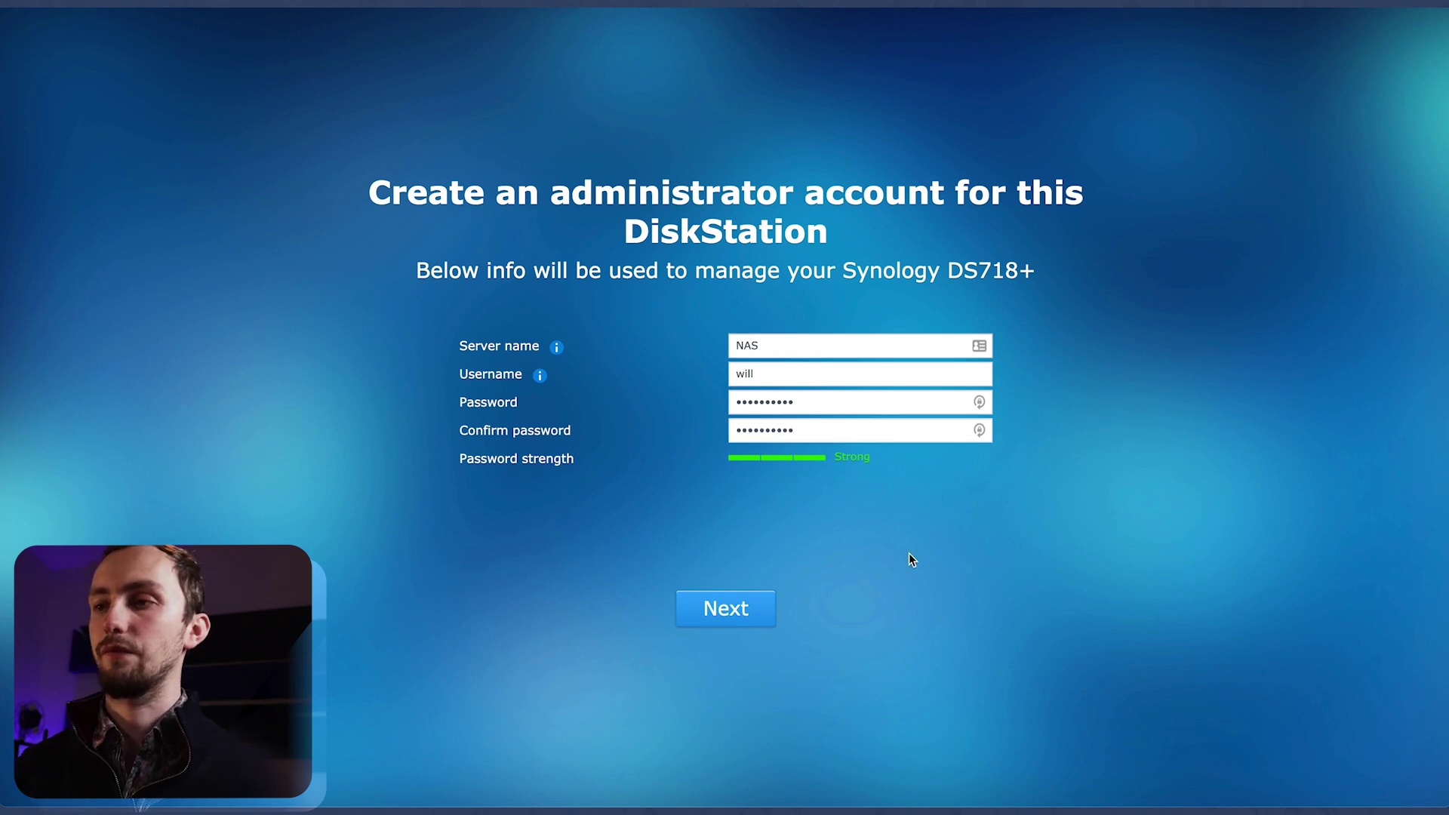
click(700, 623)
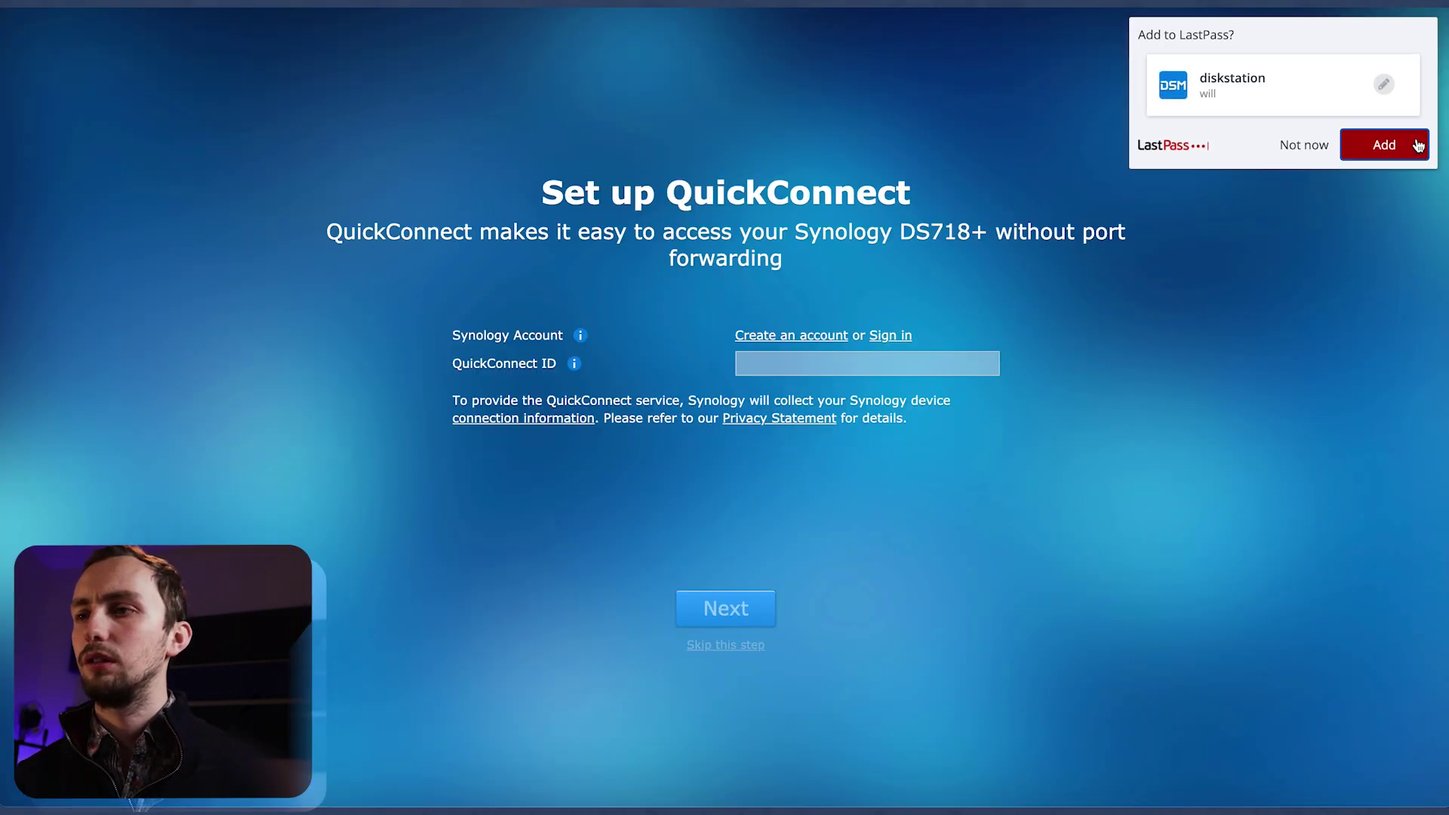
Save the NAS login to LastPass and skip QuickConnect setup
click(1410, 142)
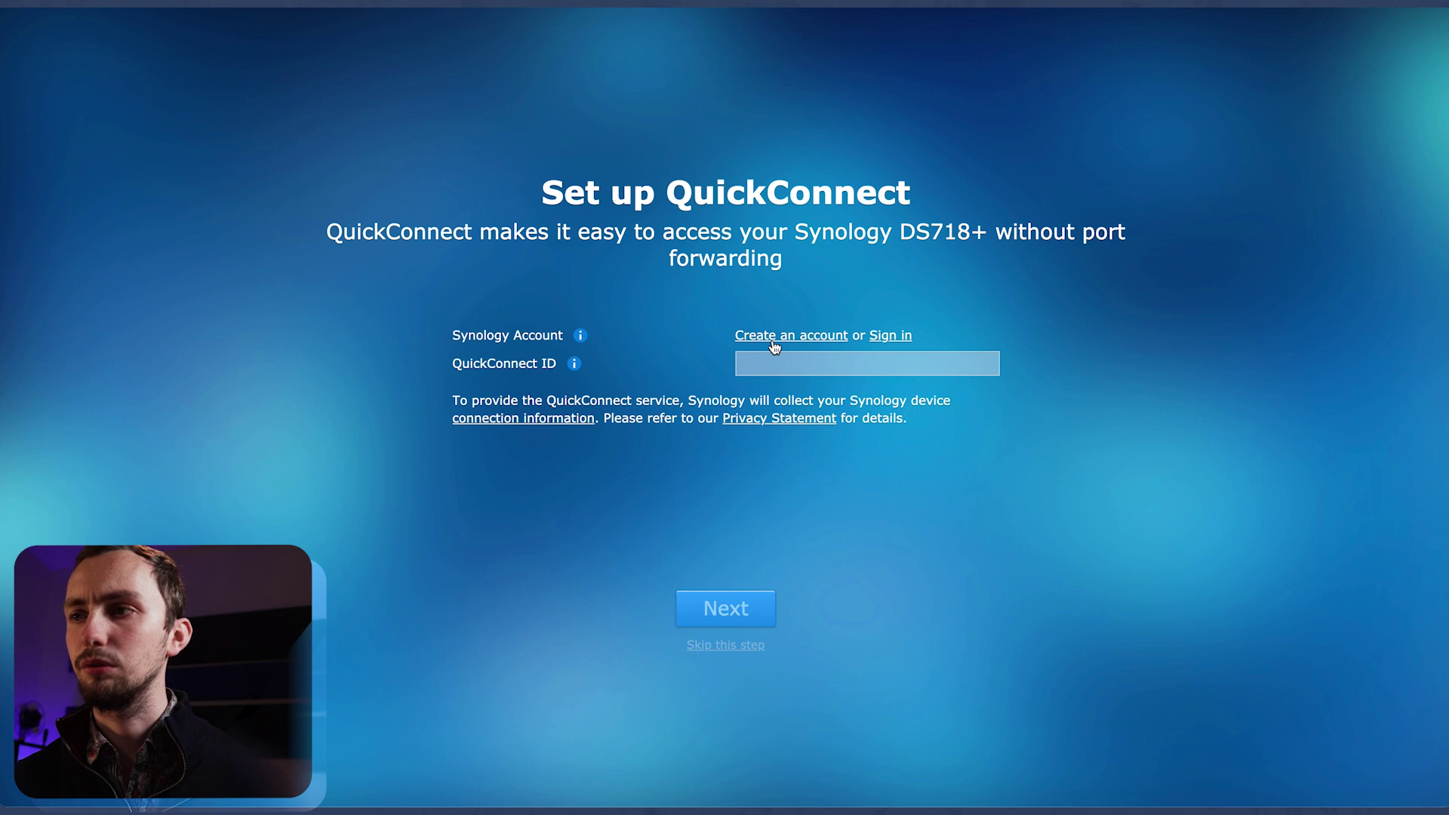
click(744, 647)
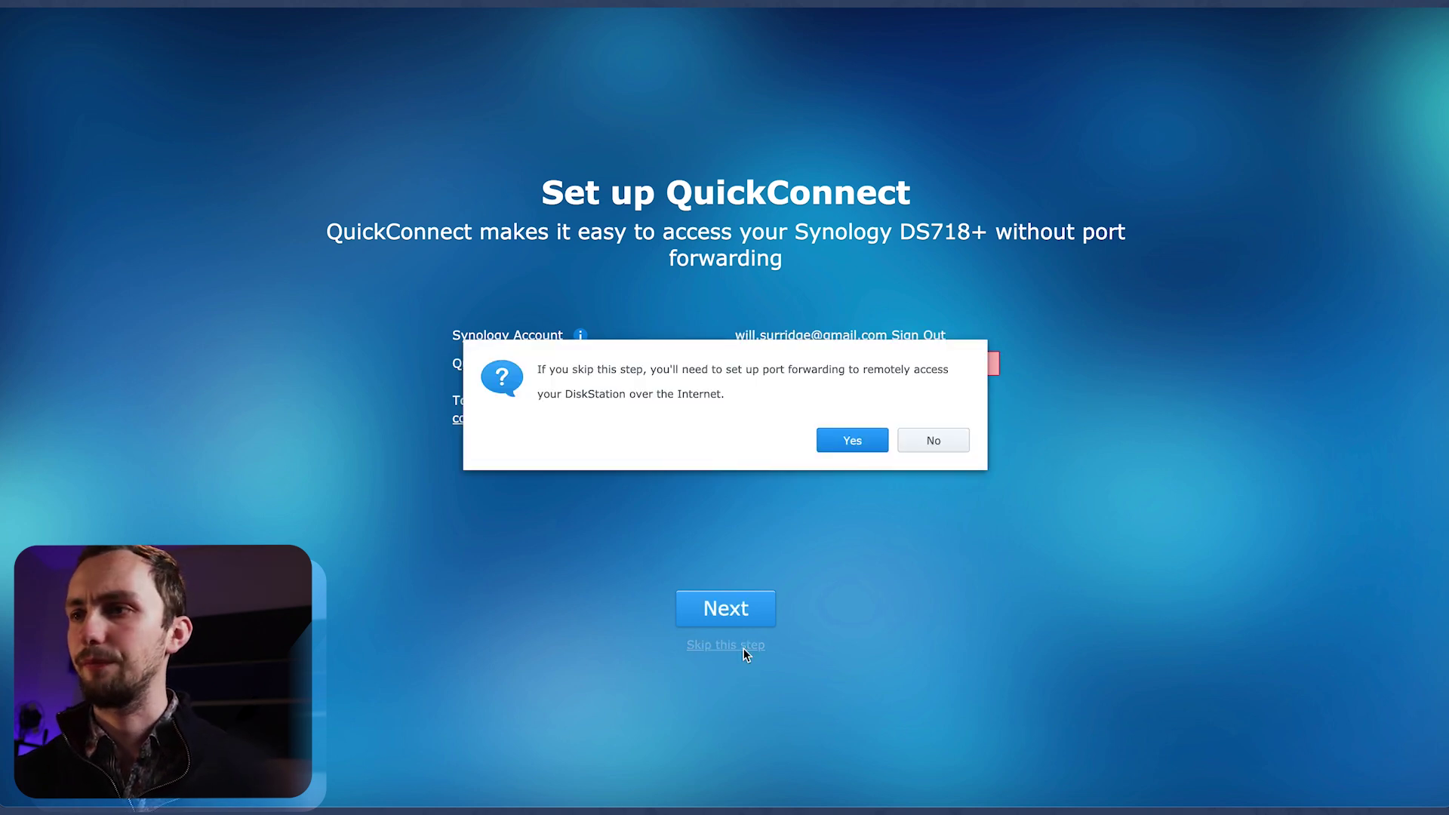
click(836, 443)
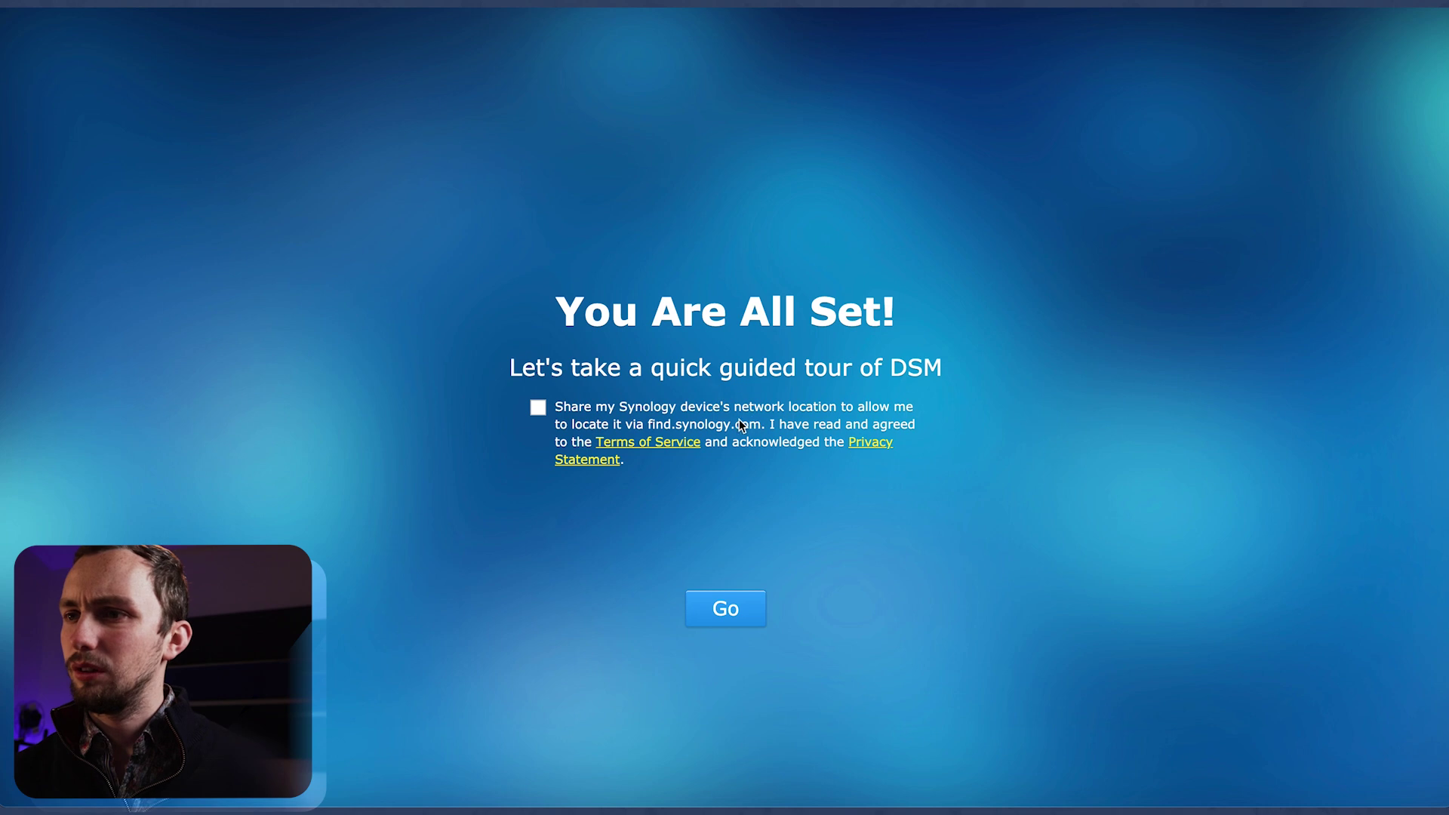
Allow the NAS to be found via find.synology.com and finish setup
click(656, 424)
click(686, 427)
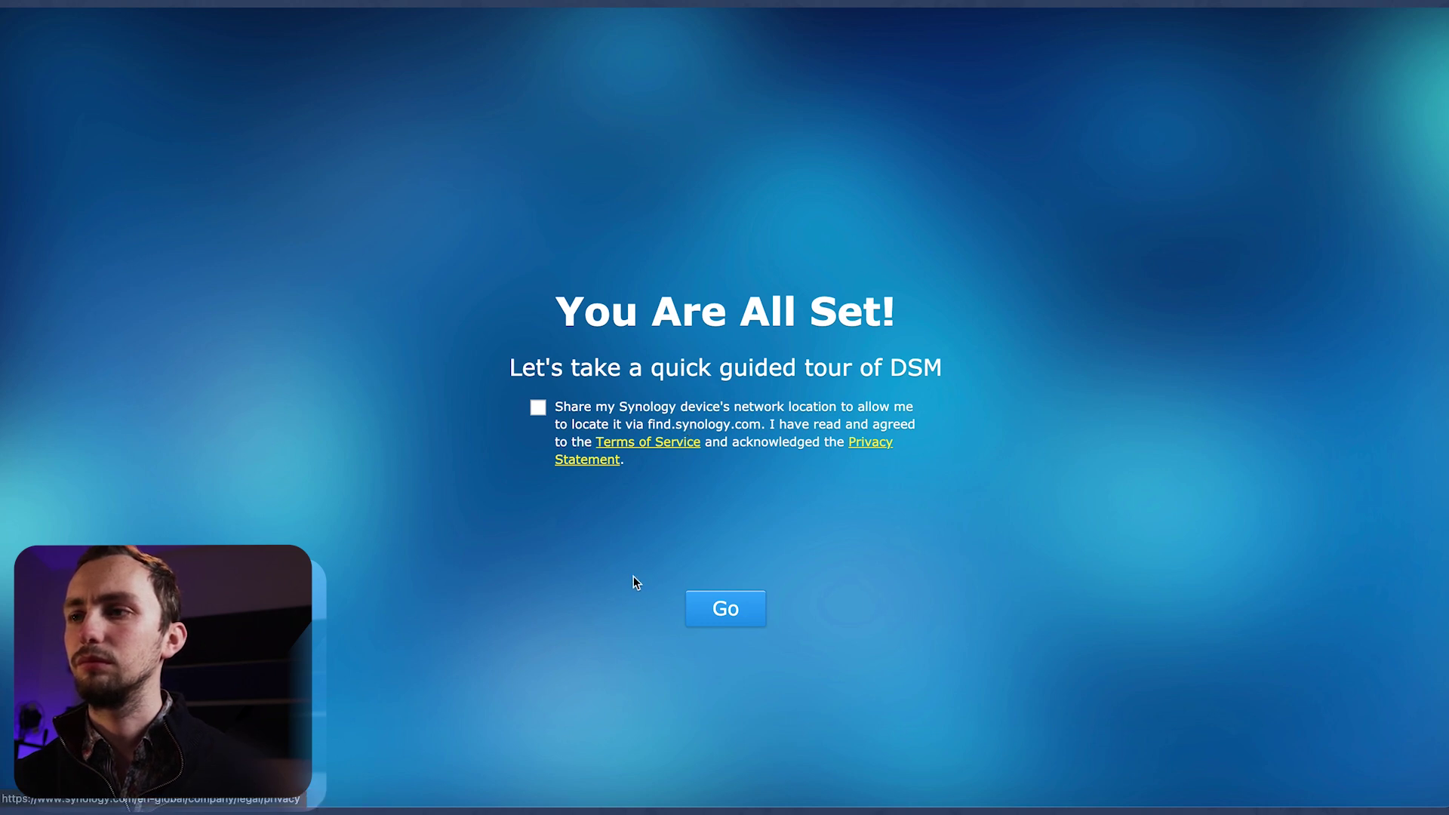
click(745, 437)
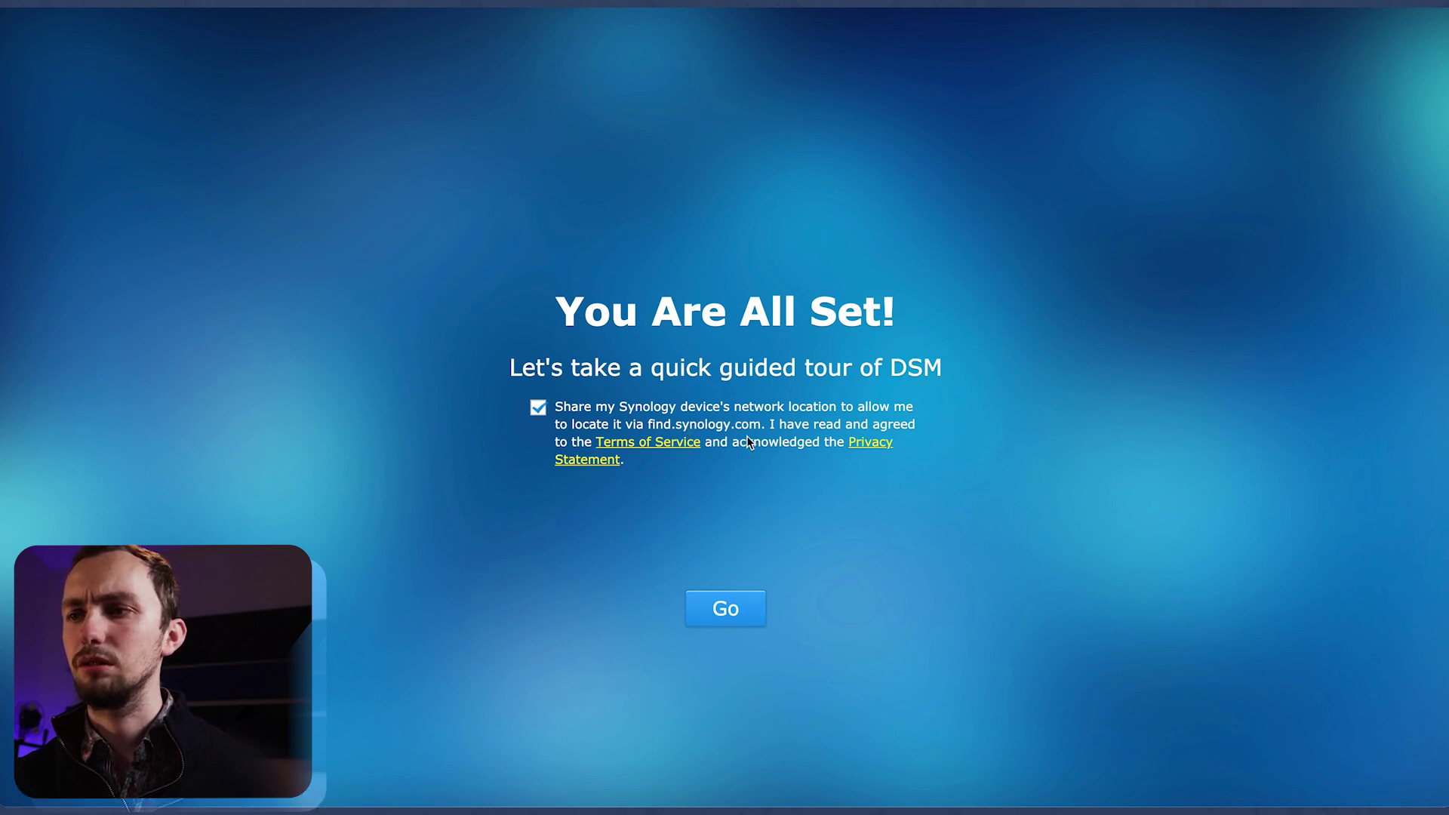
click(727, 617)
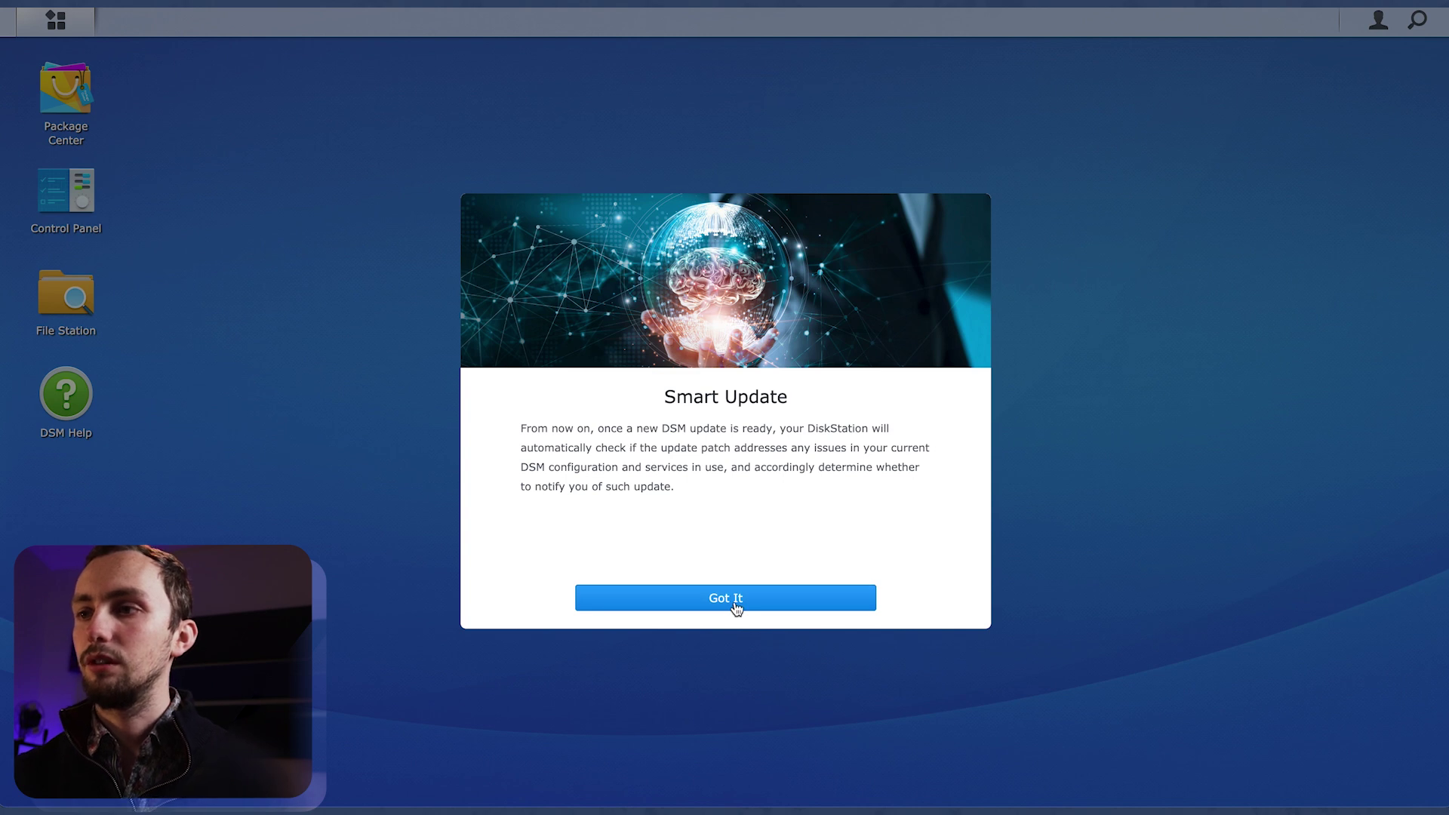
Acknowledge the Smart Update notice, enable device analytics, and dismiss the guided tips
click(735, 607)
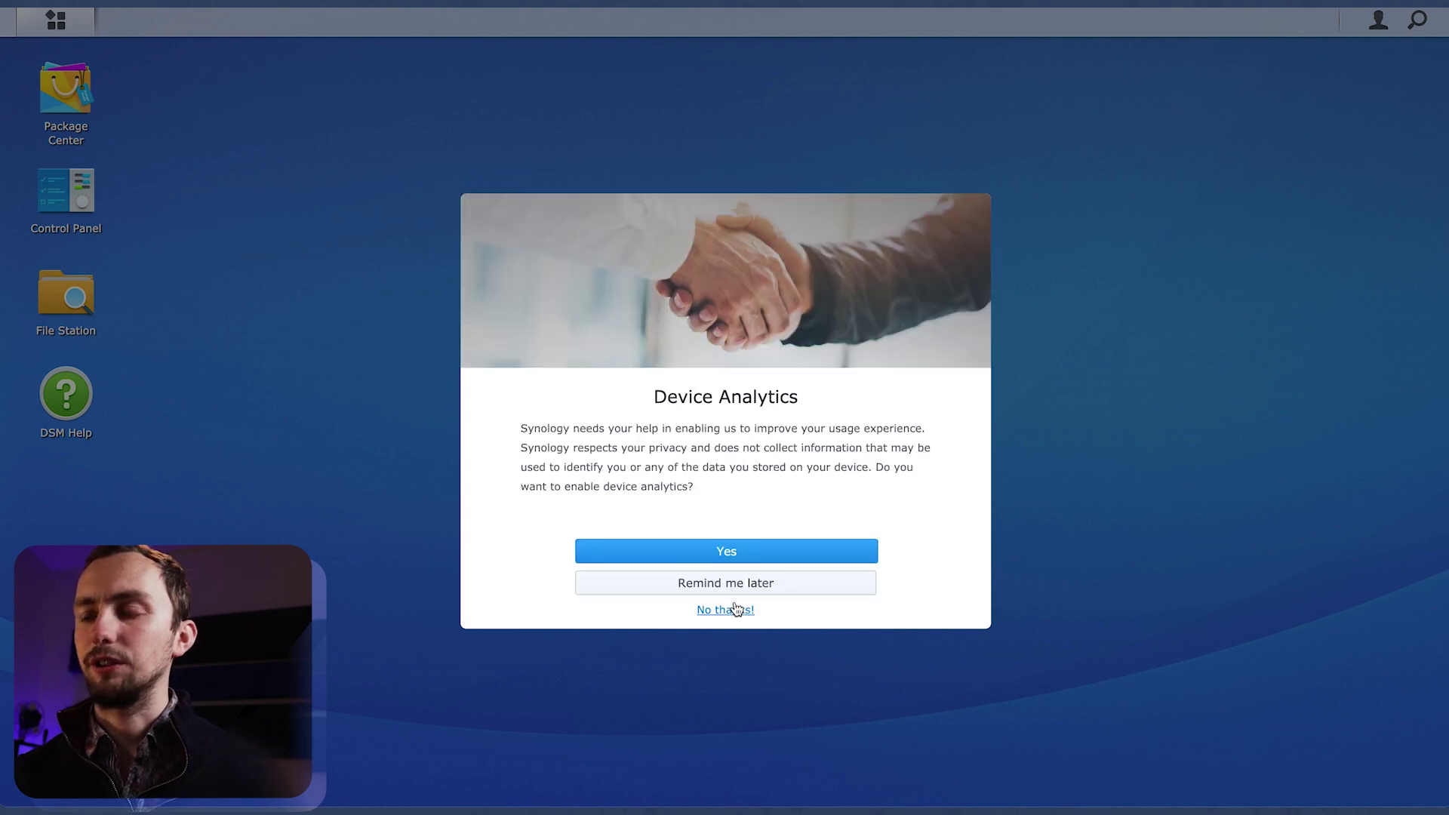
click(777, 555)
click(740, 540)
click(736, 581)
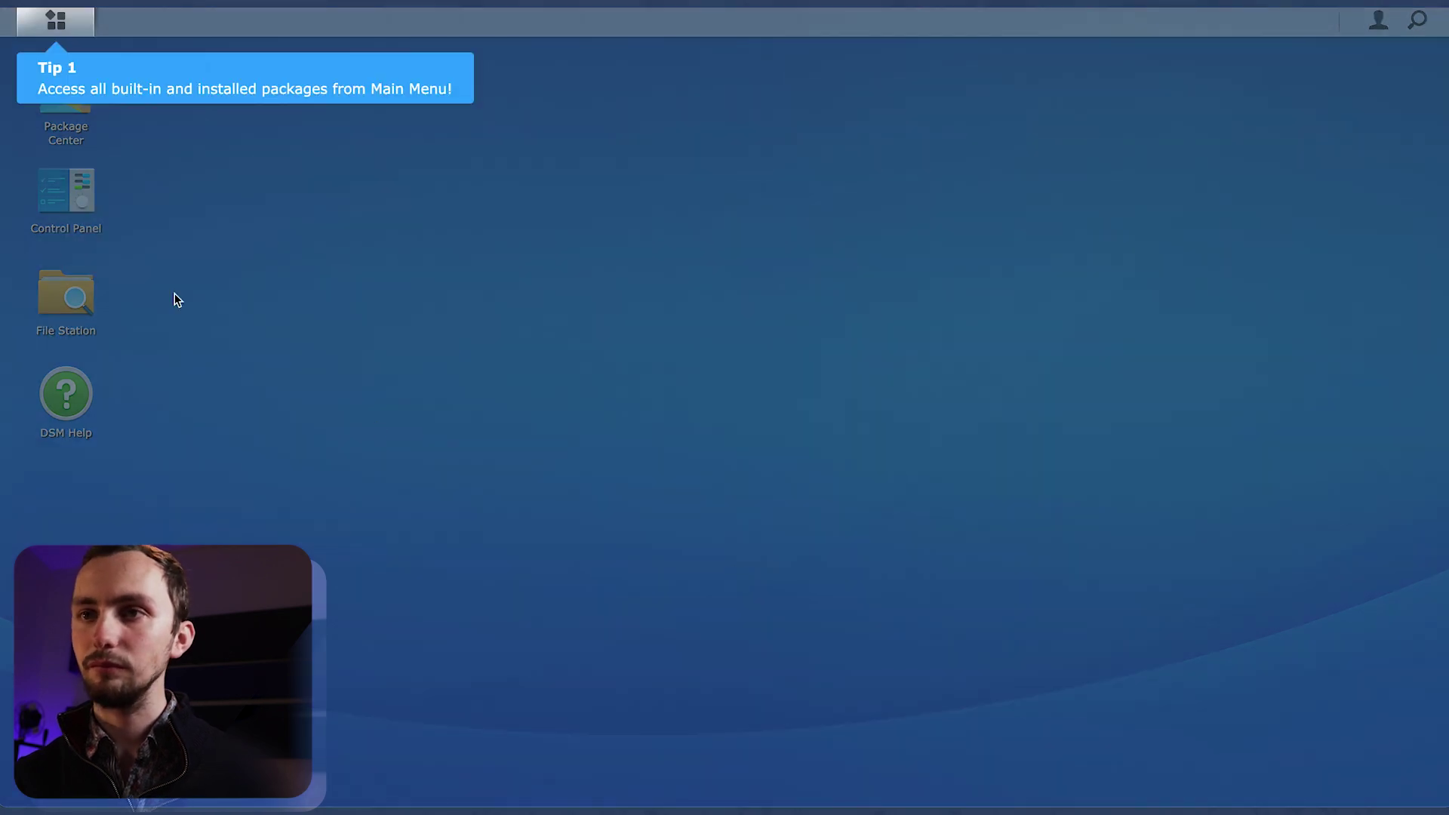
click(204, 217)
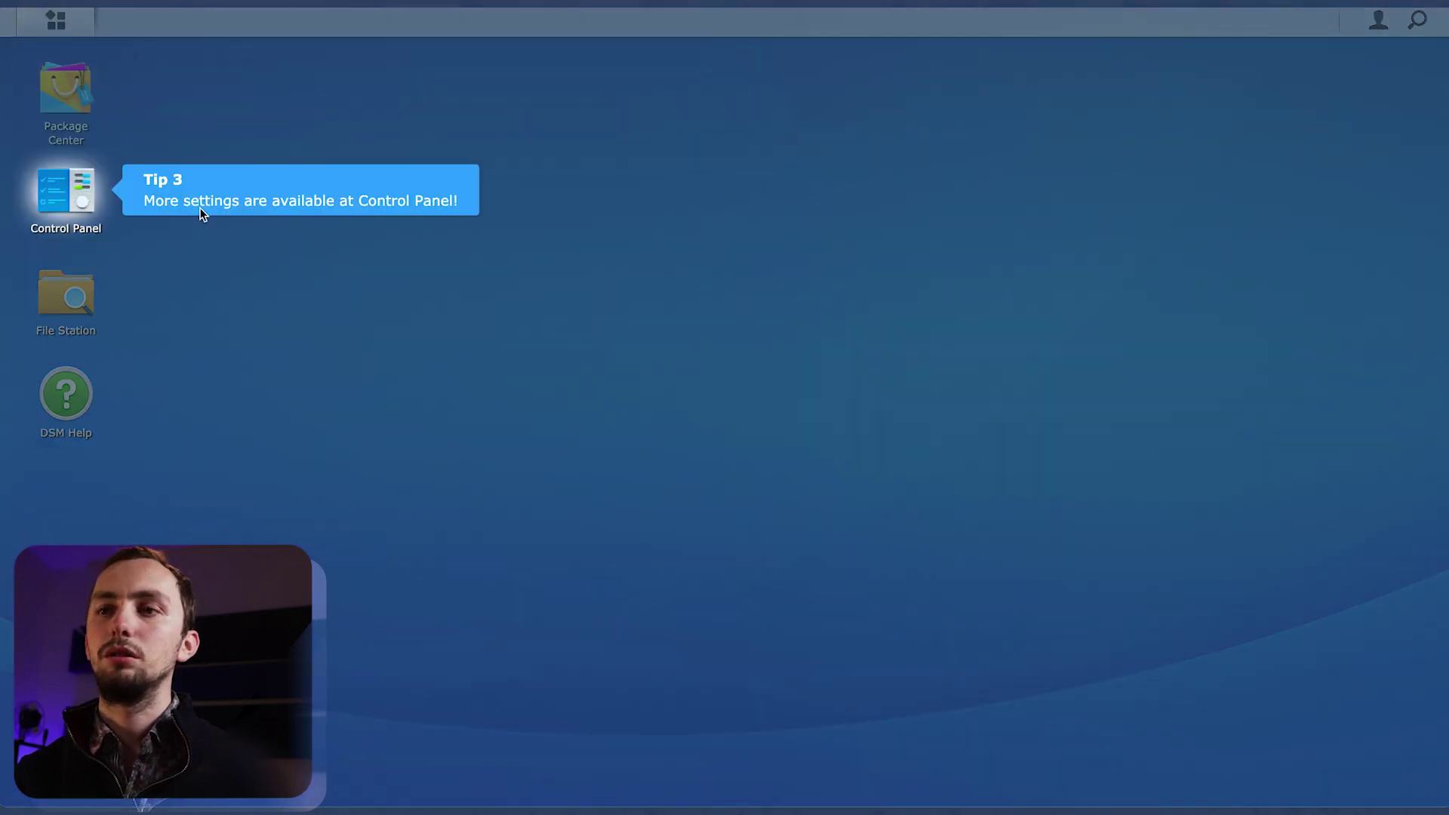
click(203, 214)
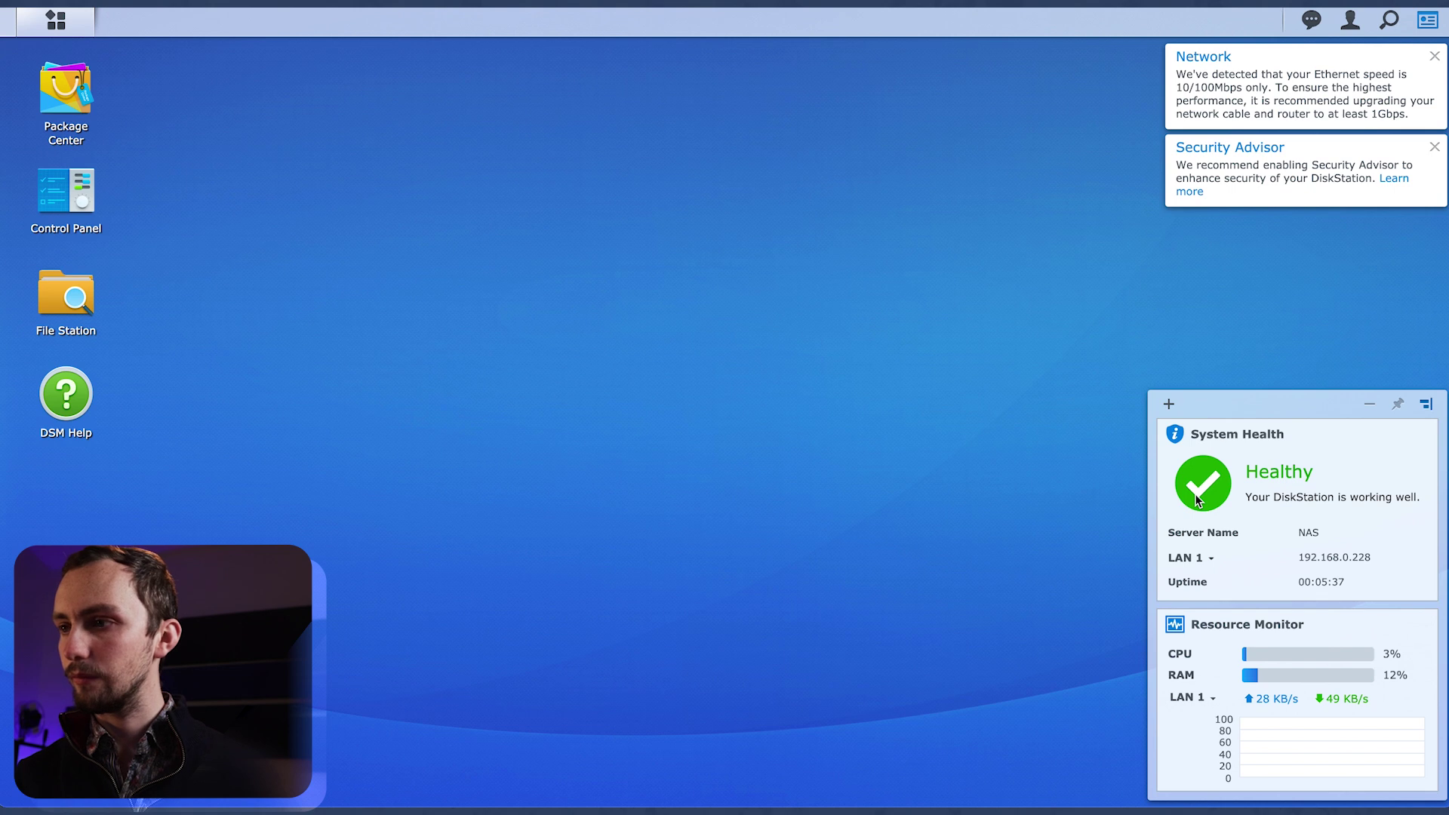
Dismiss the Network and Security Advisor notifications and hide the widget panel
click(1433, 59)
click(1433, 147)
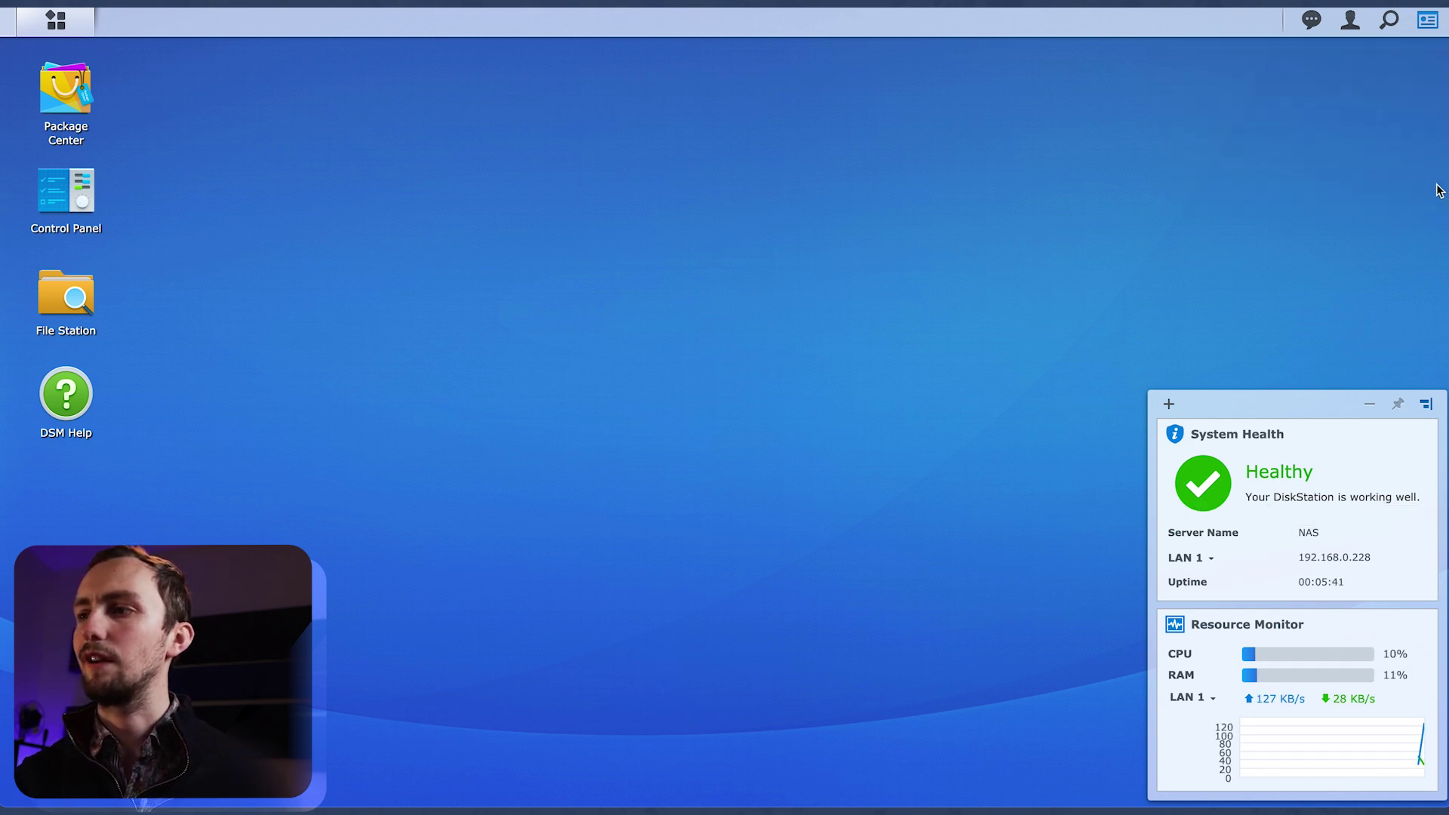
click(1167, 405)
click(1167, 405)
click(1369, 404)
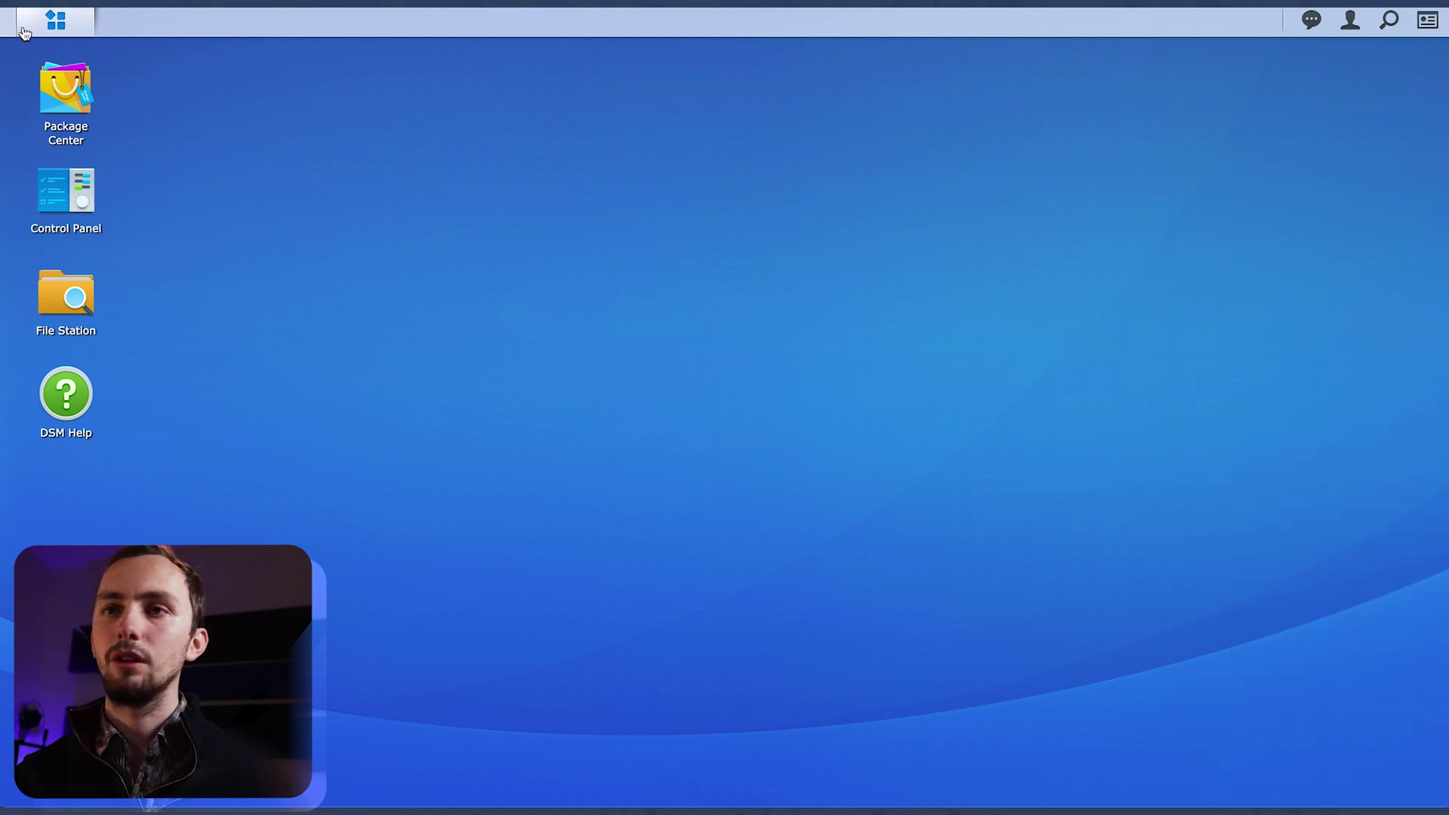
Open Control Panel from the Main Menu and look at the Shared Folder and File Services settings
click(56, 21)
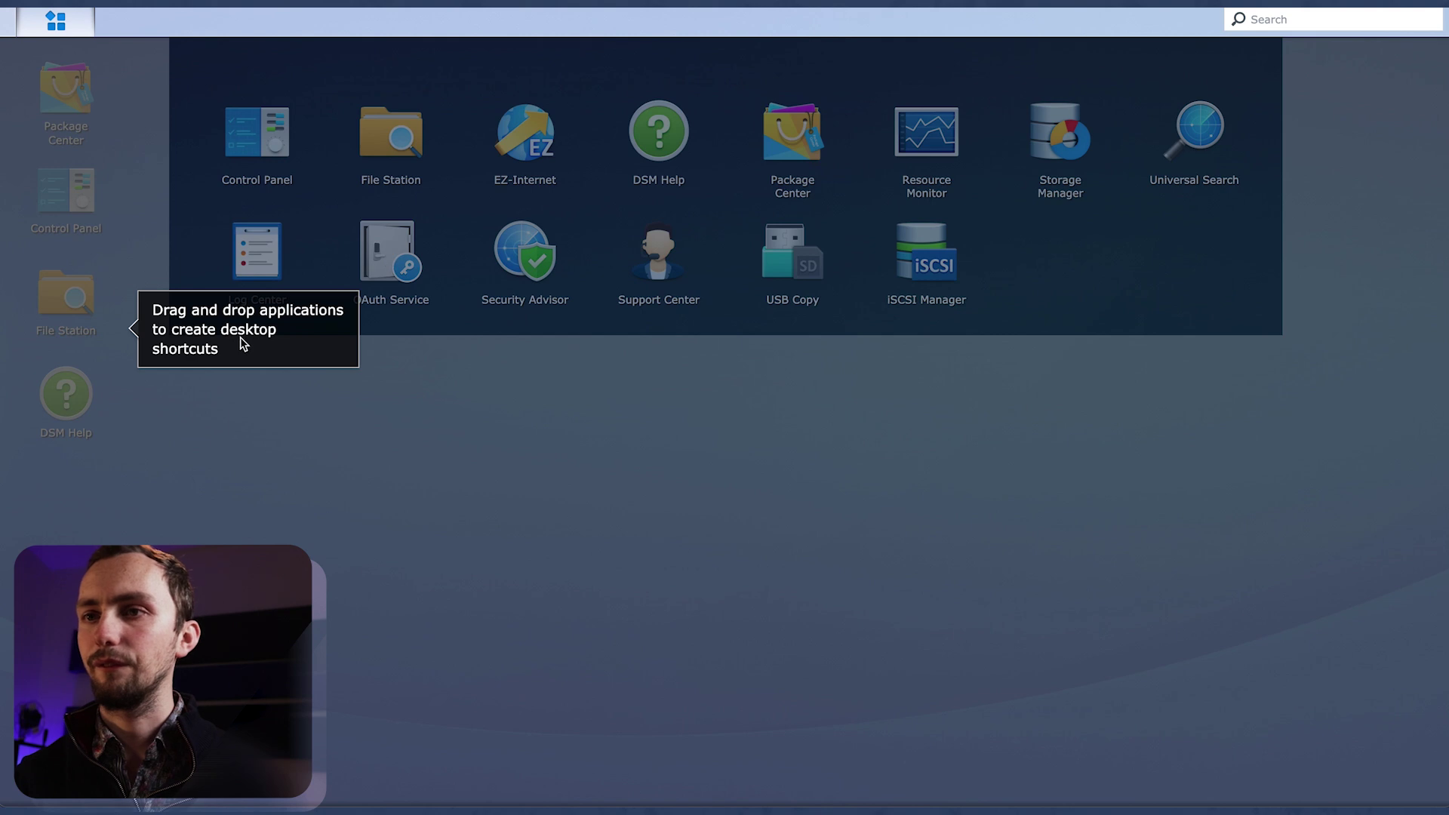
click(243, 344)
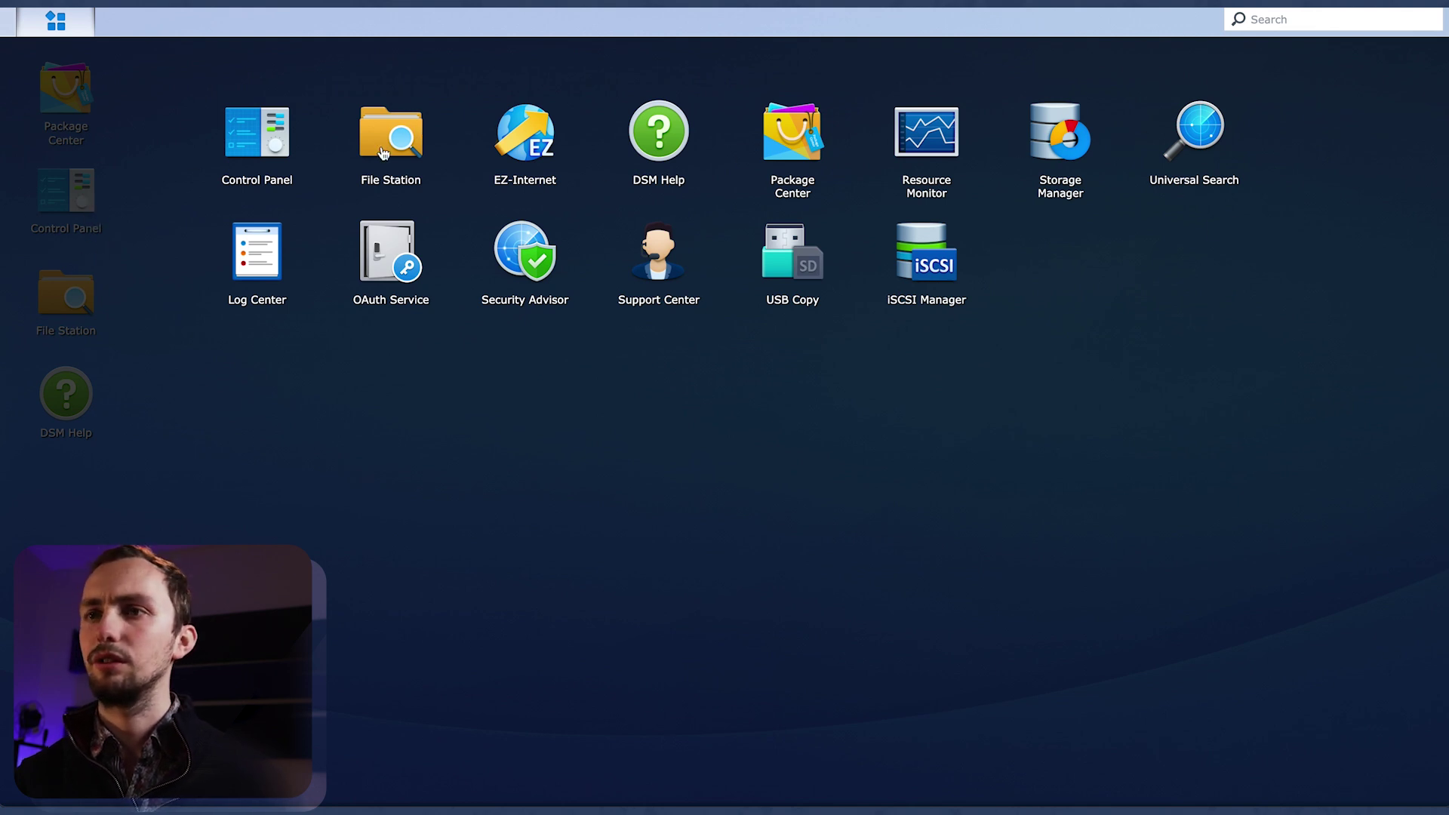
click(249, 156)
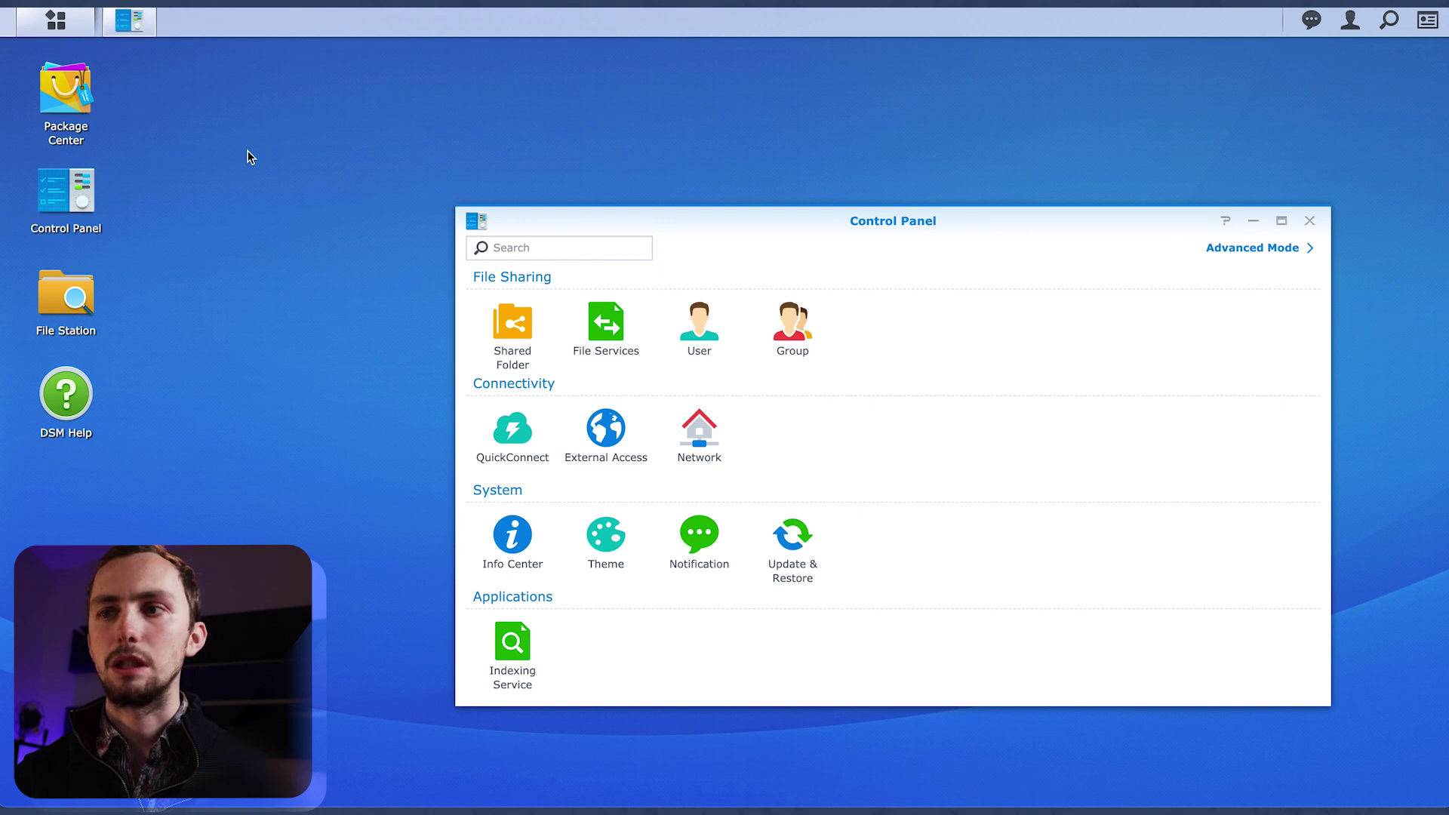
click(514, 338)
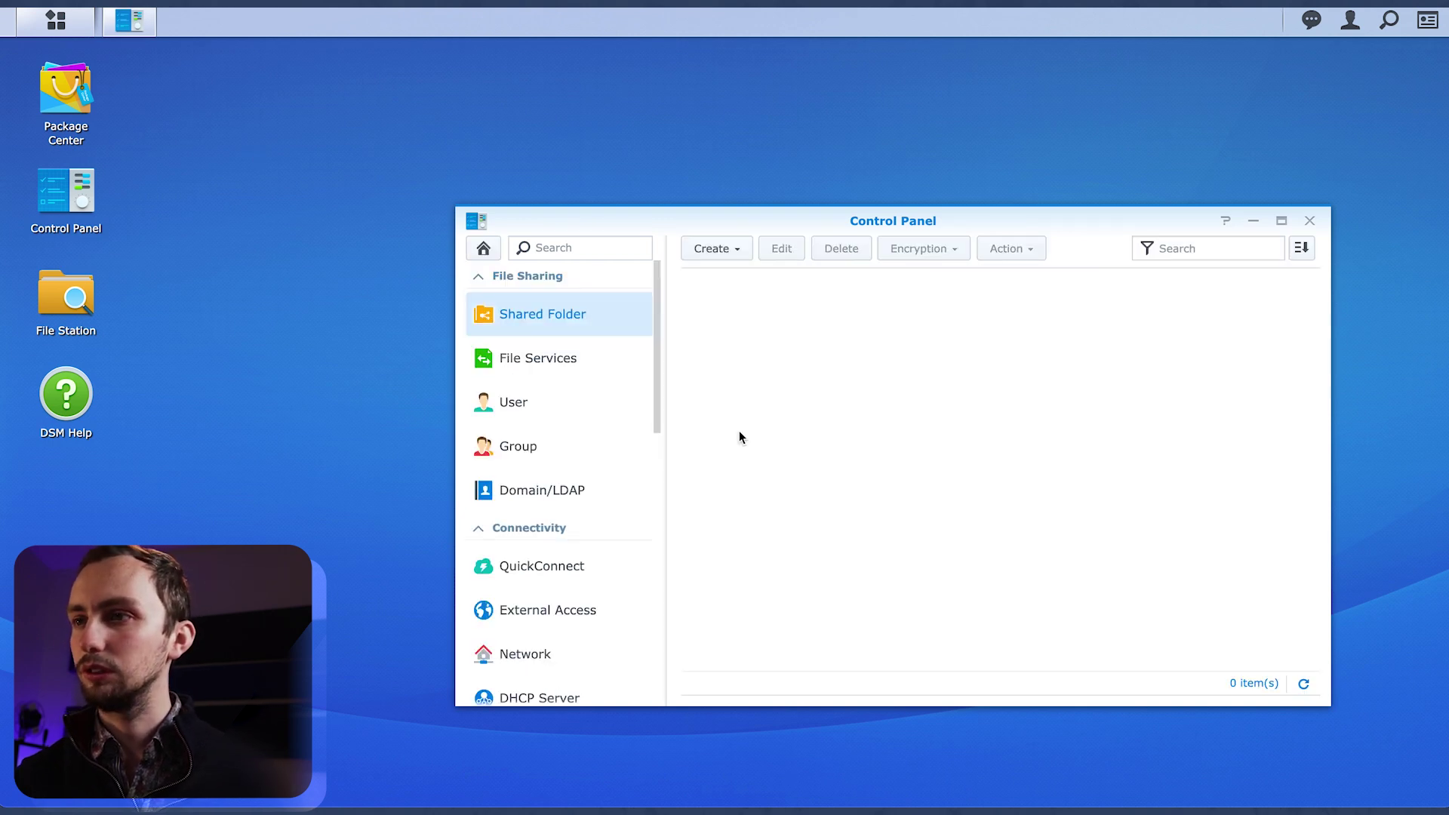
click(546, 352)
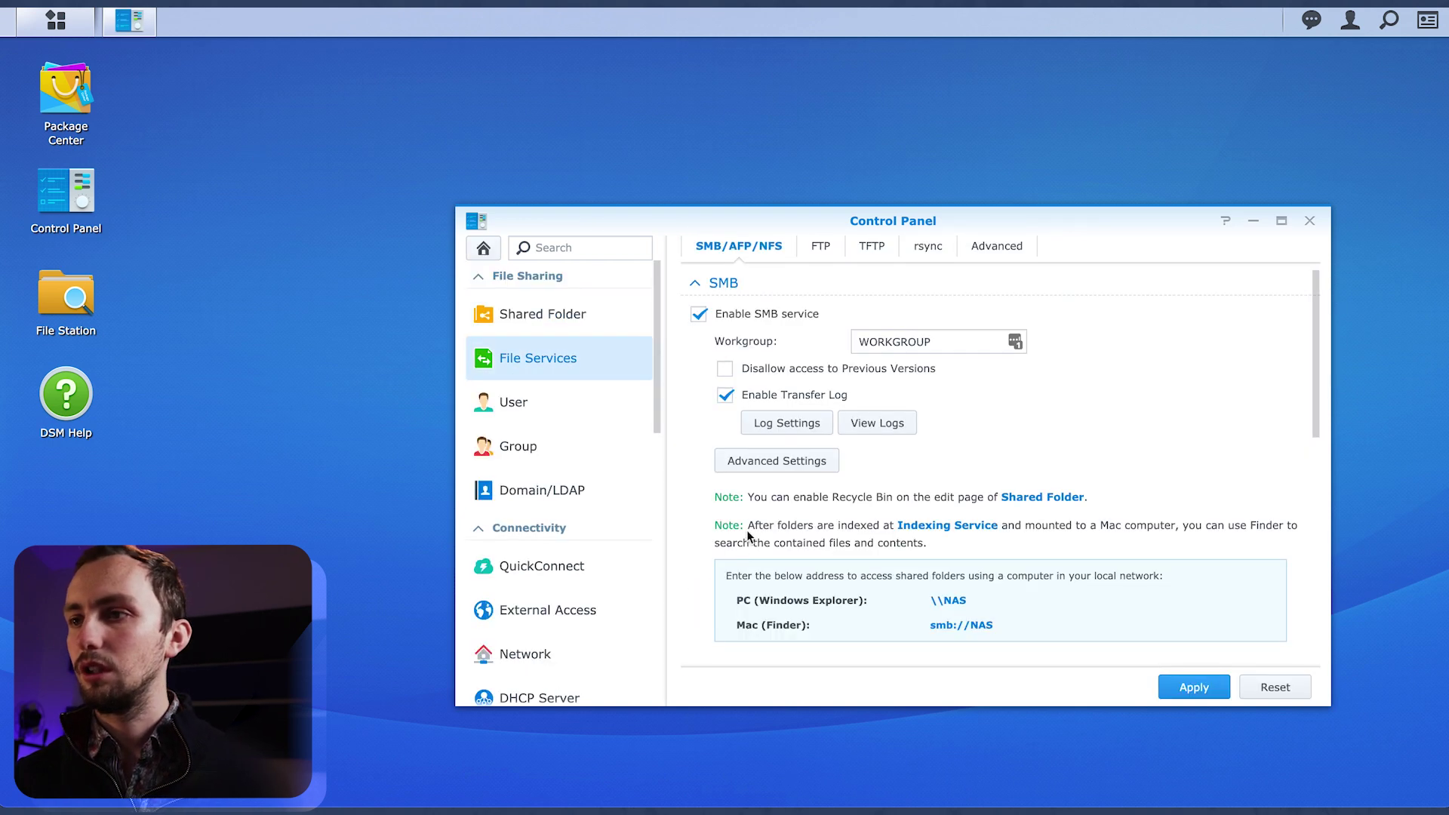
scroll(691, 531, down, 10)
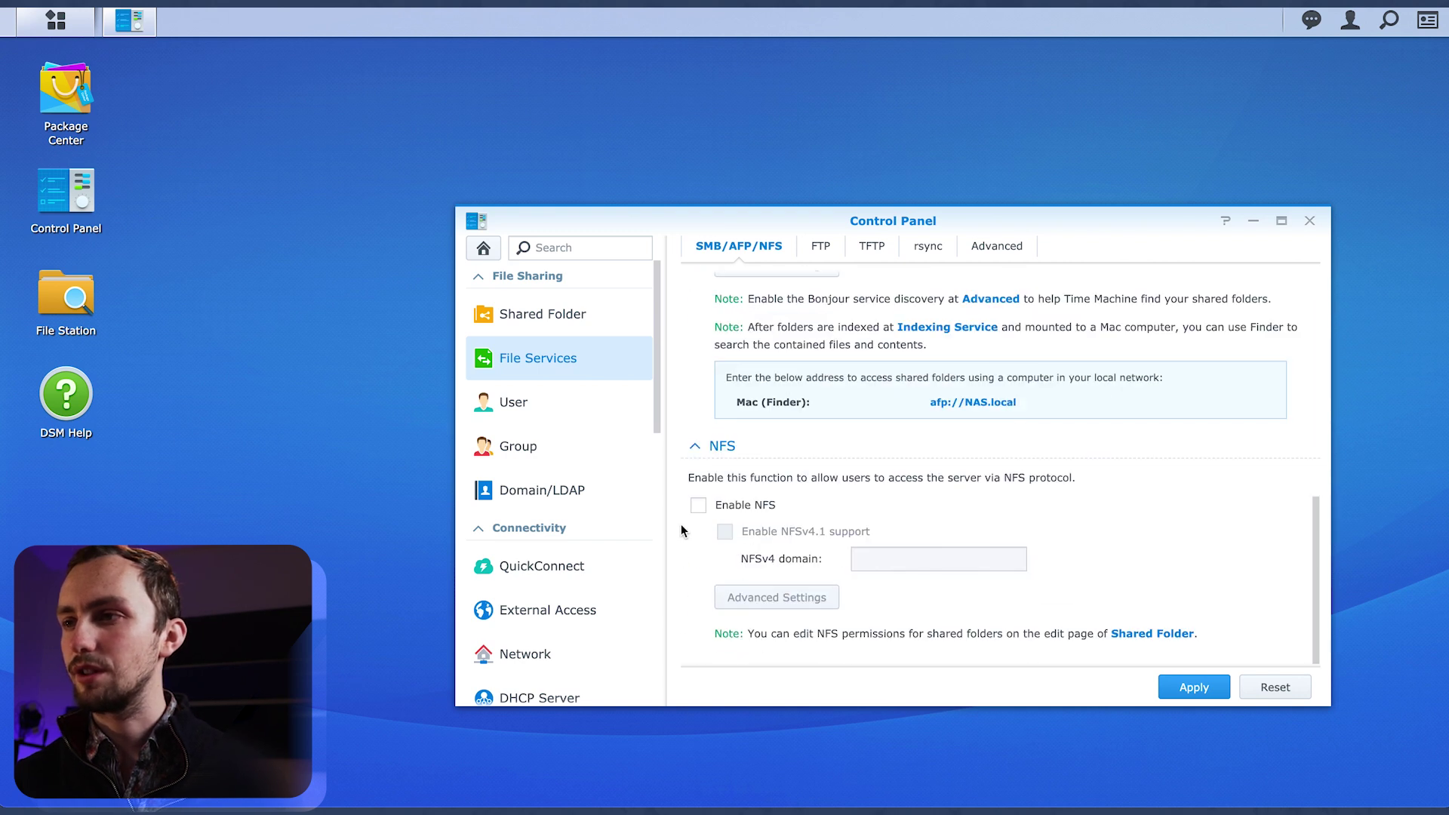
scroll(681, 530, up, 7)
scroll(681, 530, down, 7)
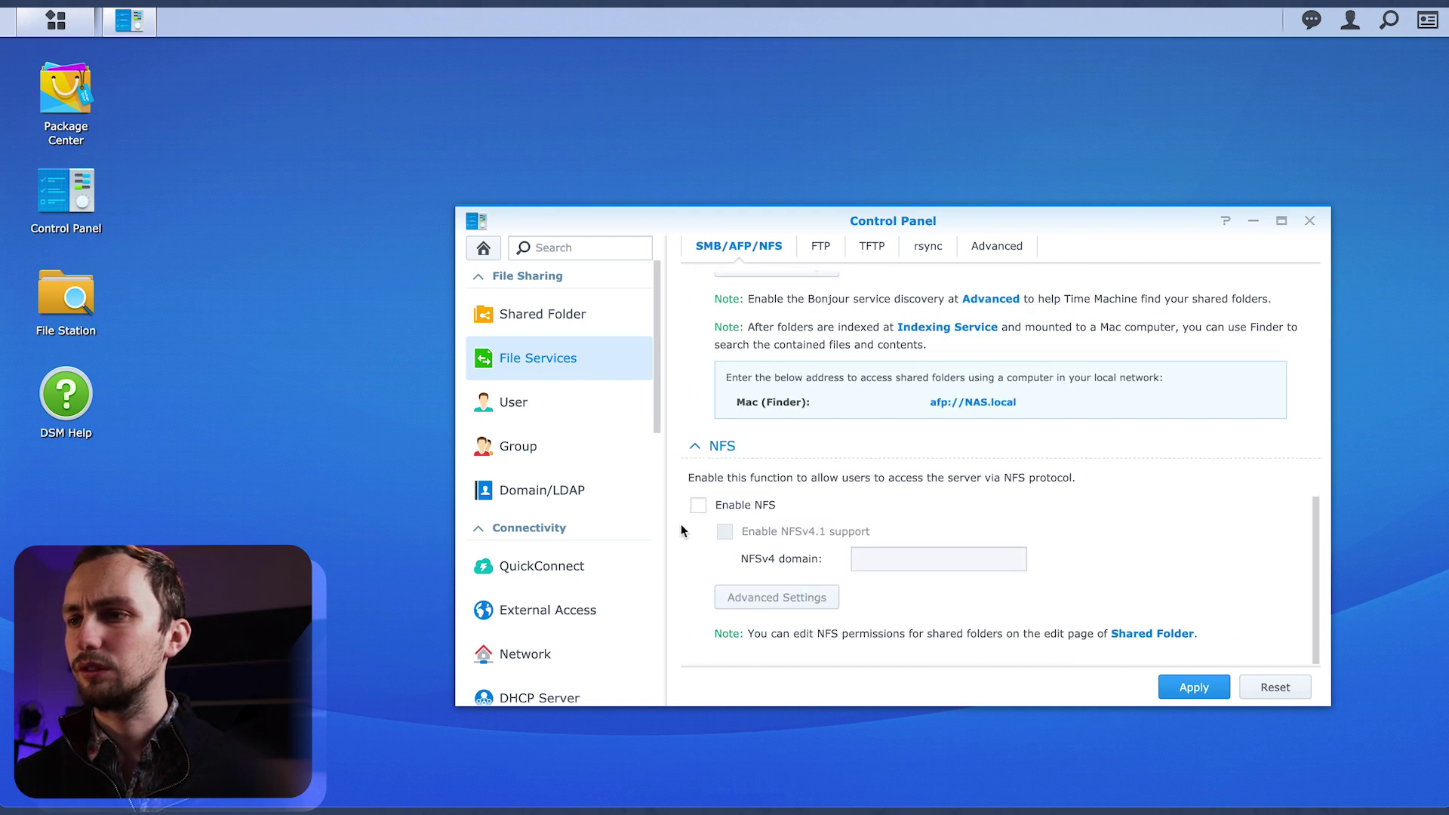
Review the User and Group lists, then open the Domain/LDAP settings
click(569, 402)
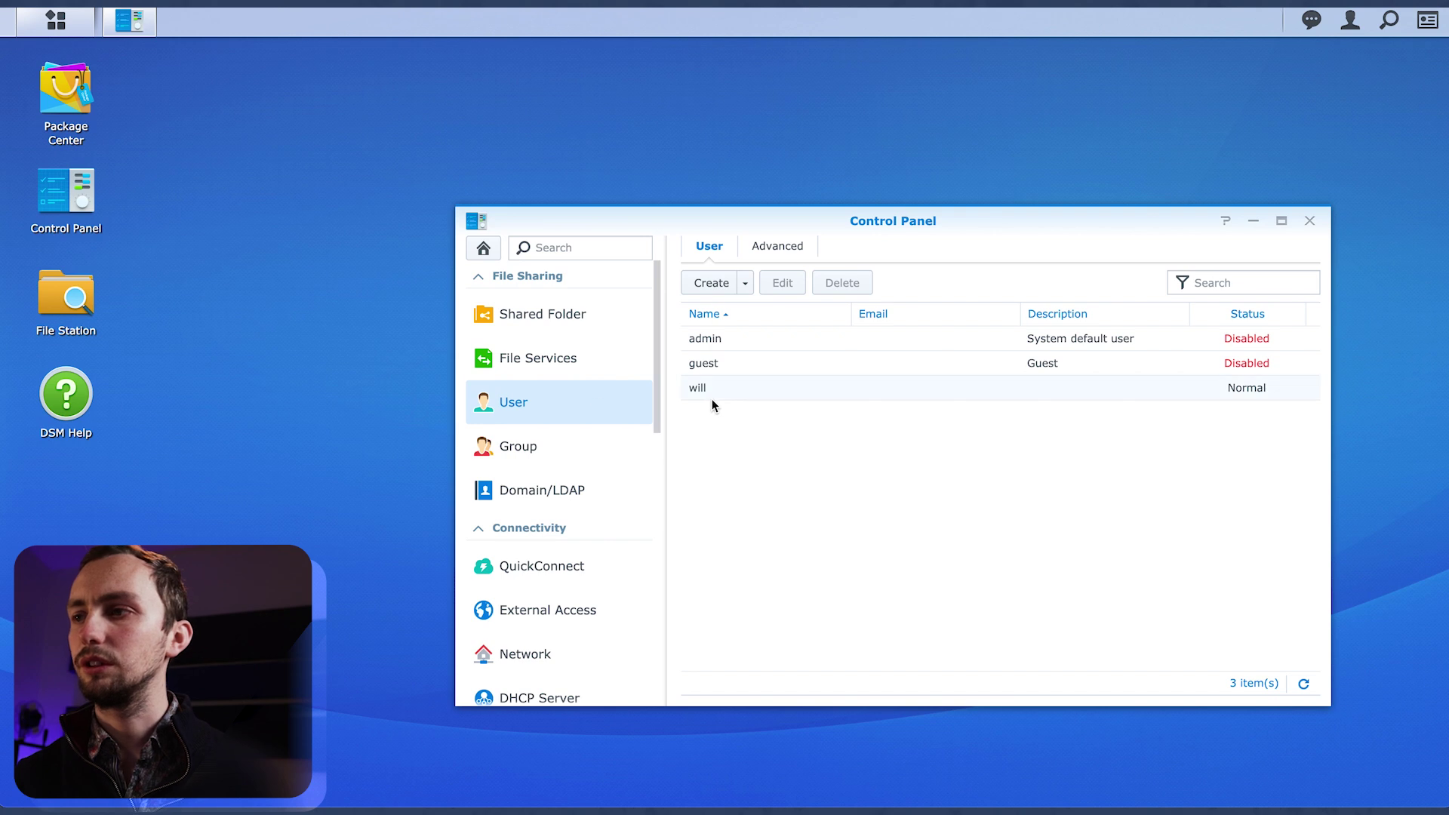
click(568, 438)
click(559, 410)
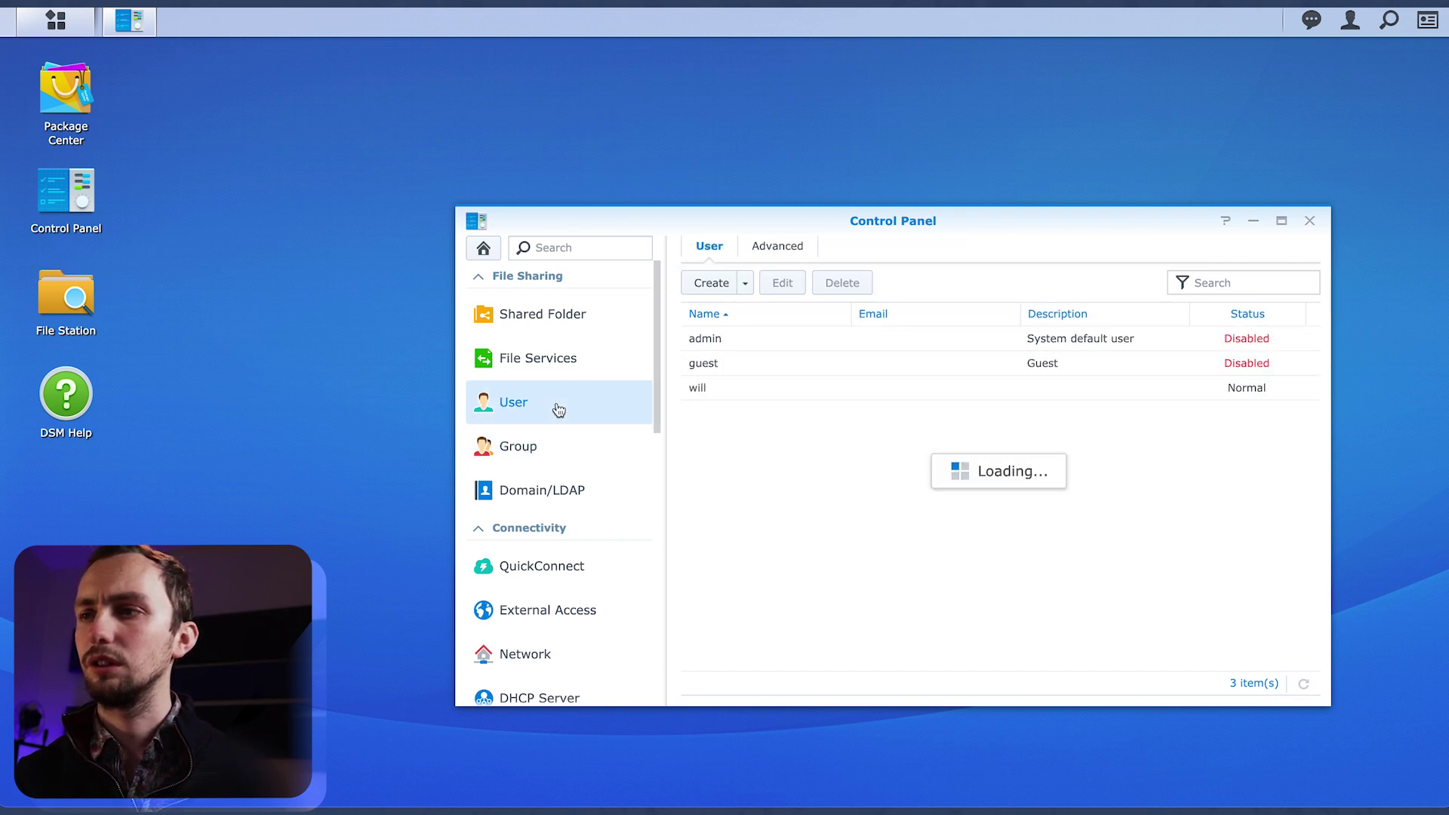
click(549, 442)
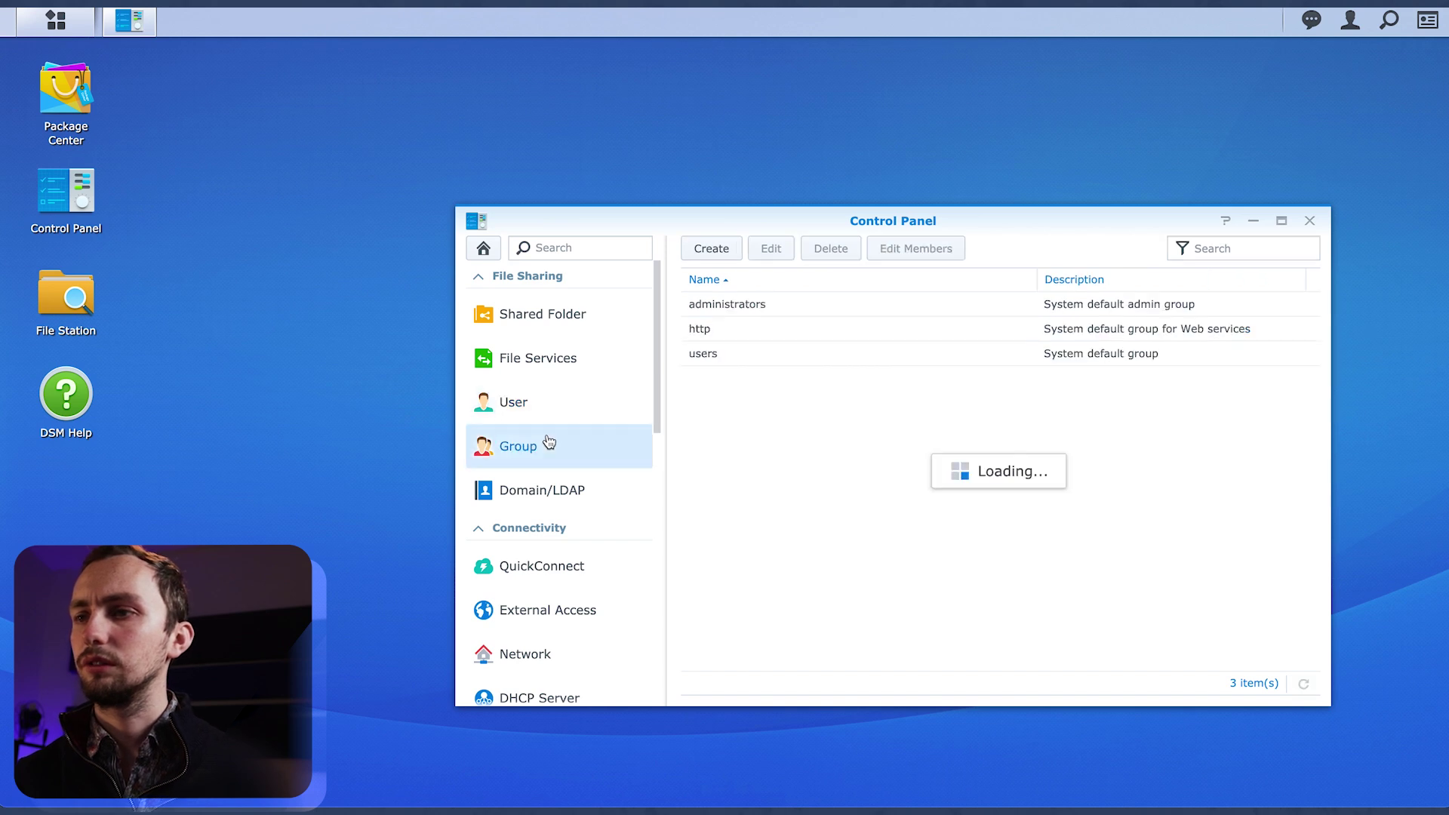
click(540, 488)
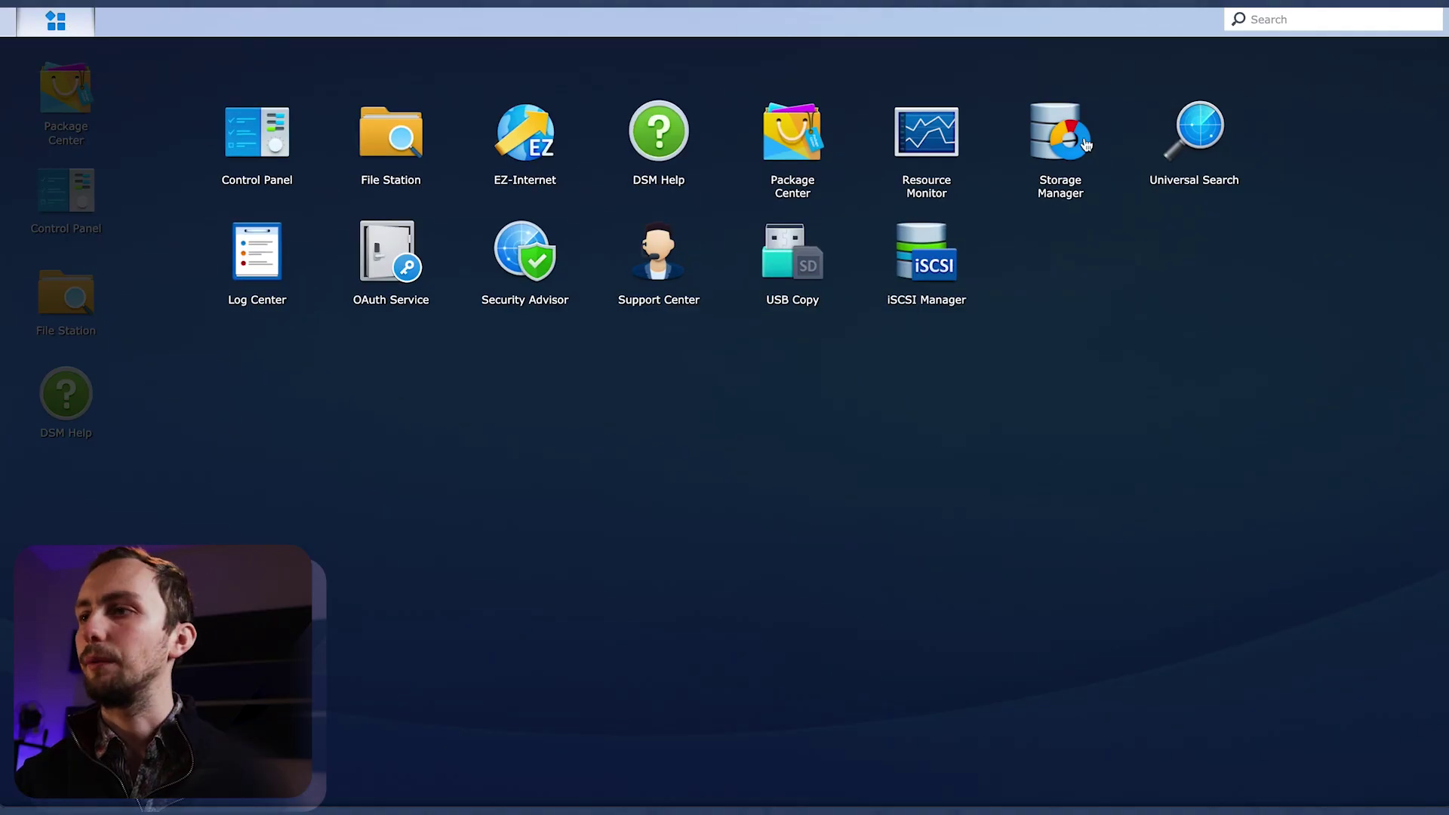
In Storage Manager, check the Volume, Storage Pool and HDD/SSD pages and inspect Drive 1's details
click(1084, 143)
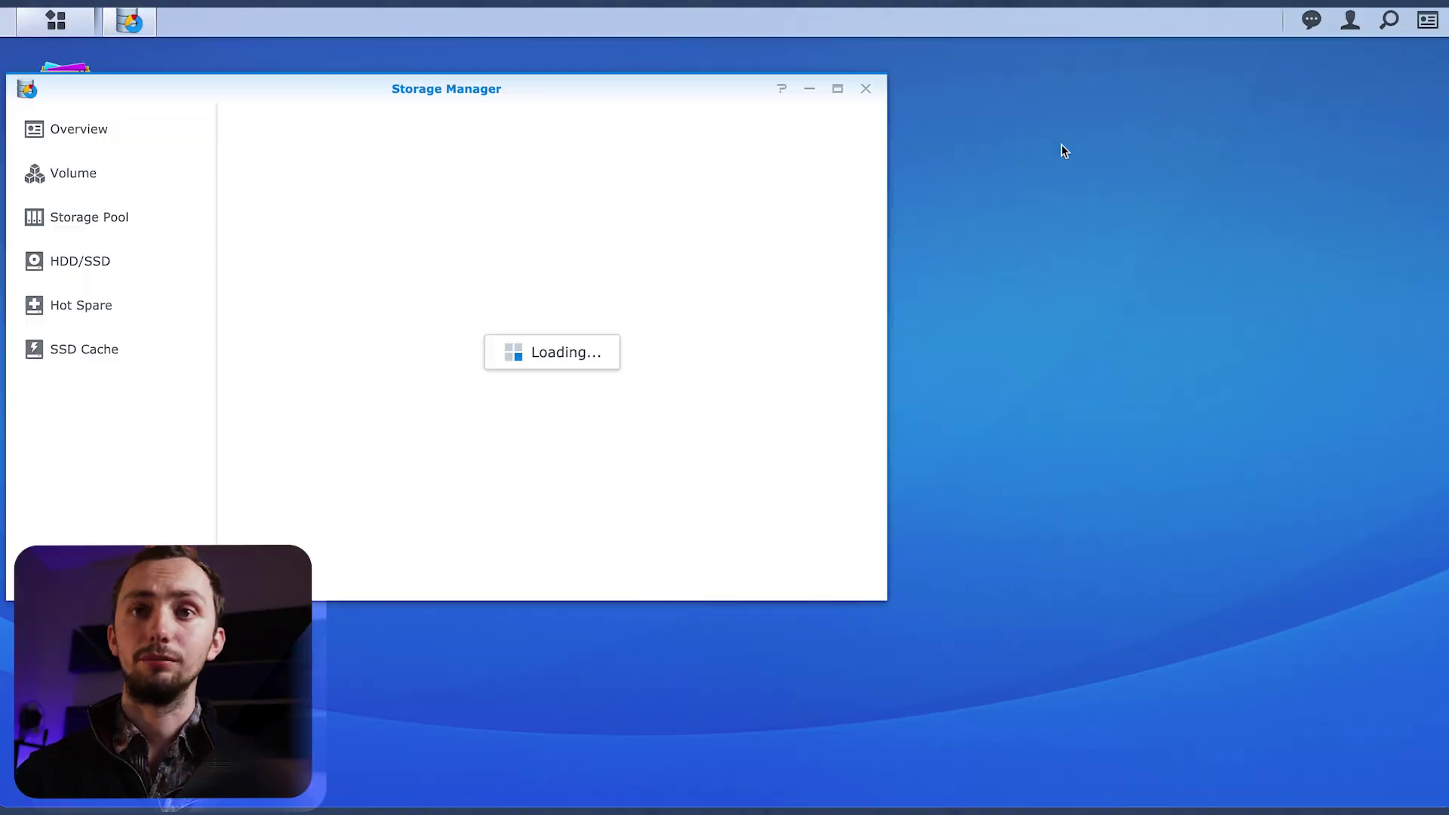
drag(233, 93, 576, 87)
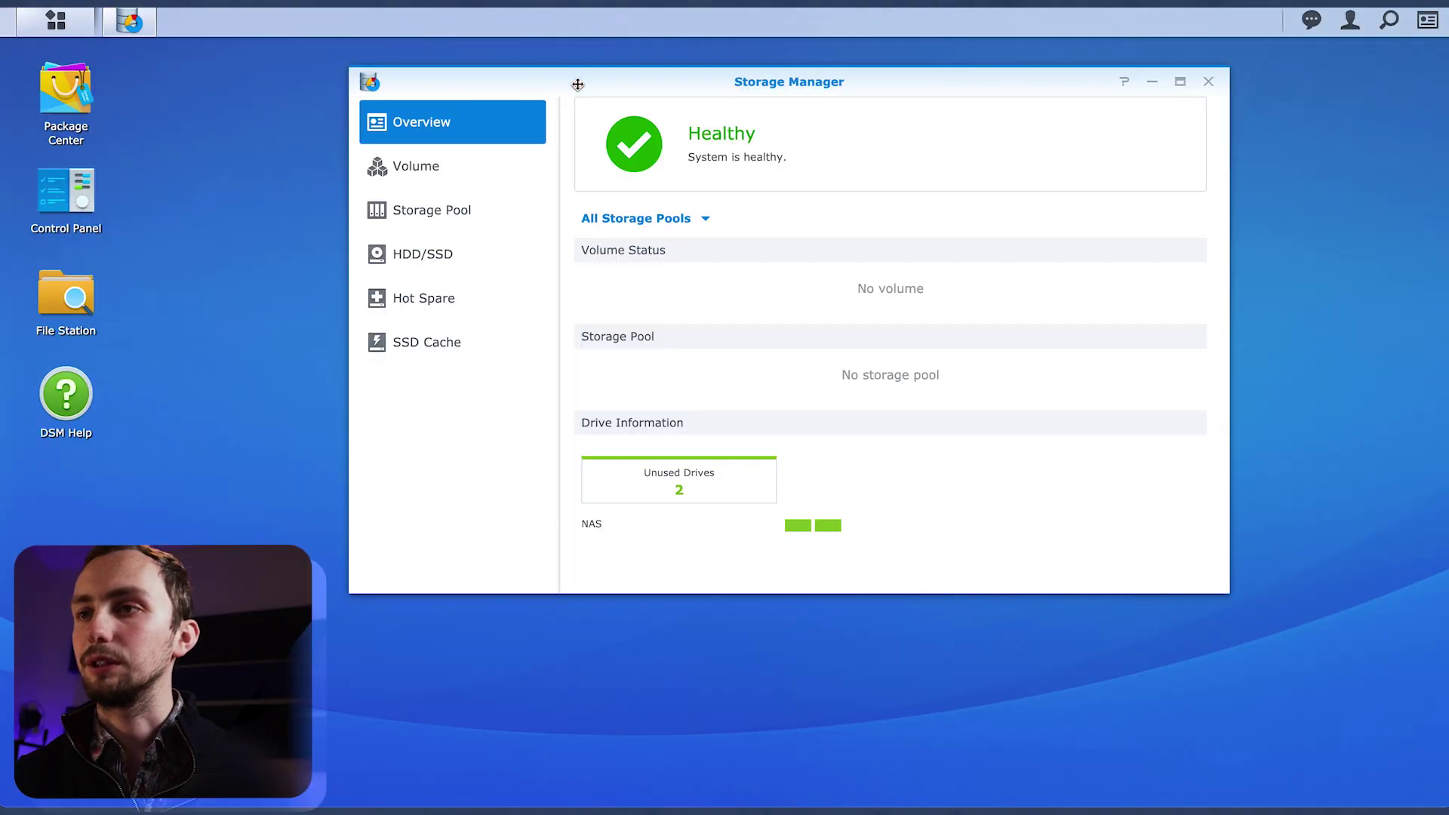
click(464, 168)
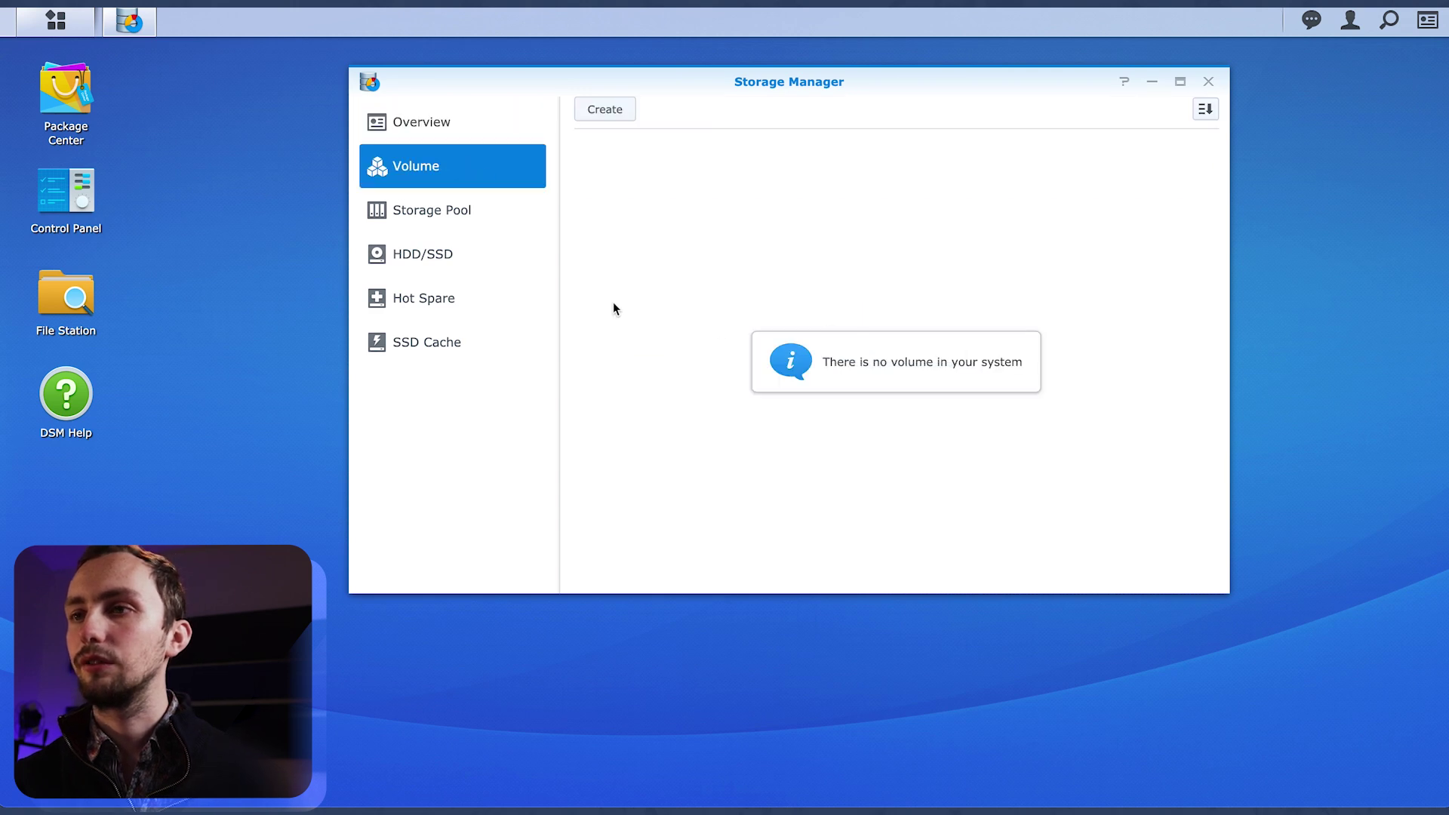
click(426, 223)
click(426, 270)
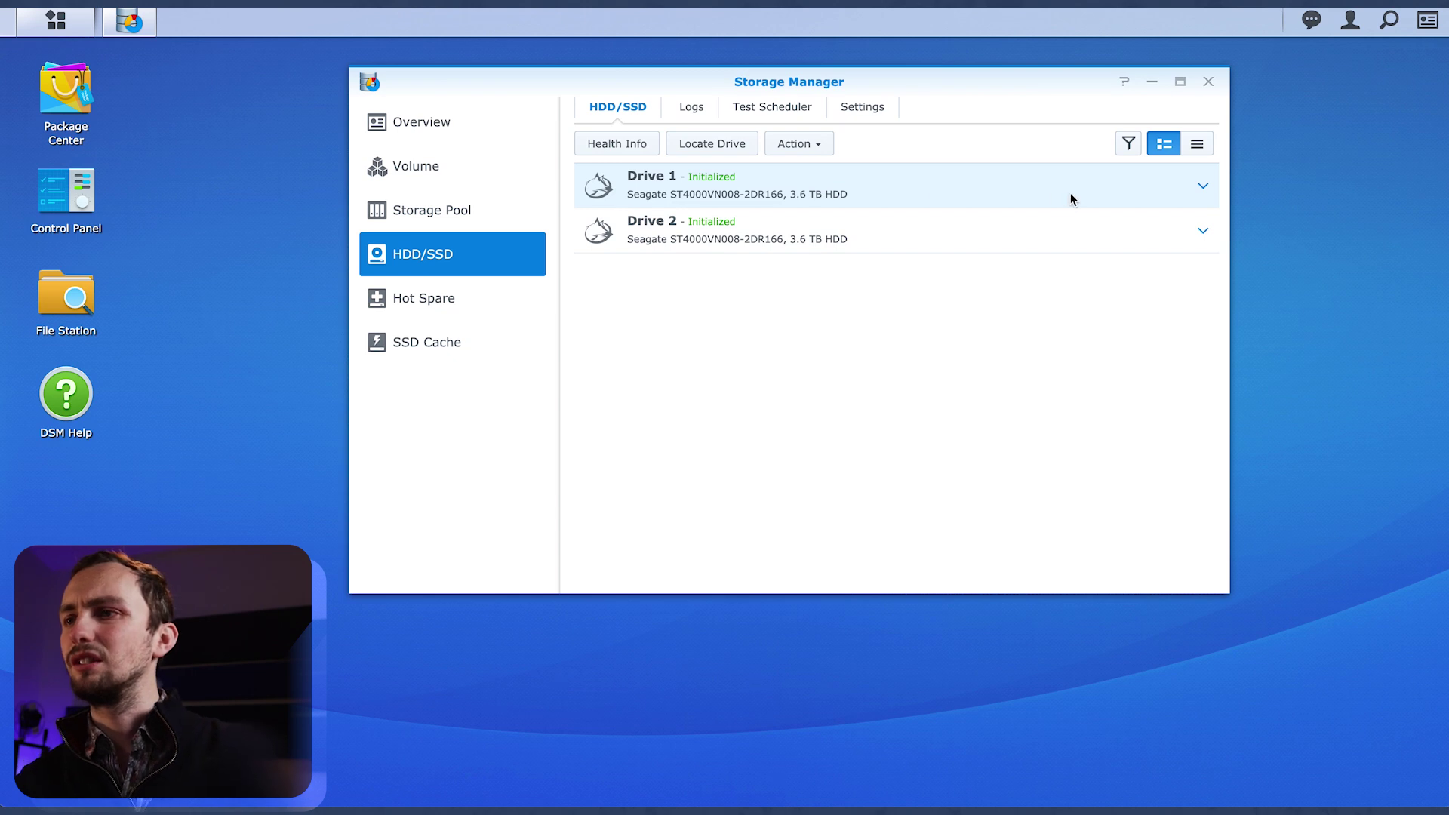
click(1202, 189)
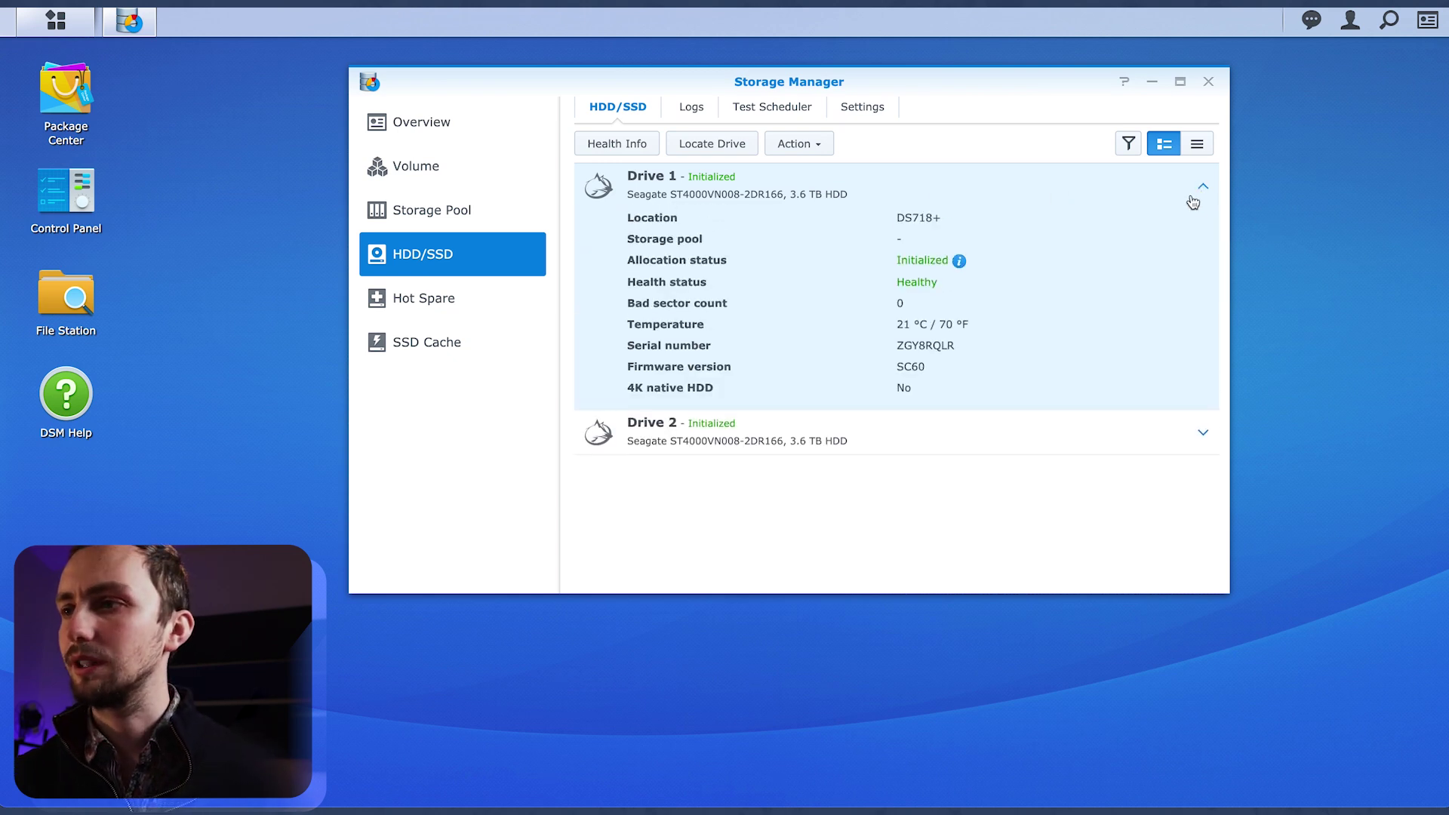
click(1198, 185)
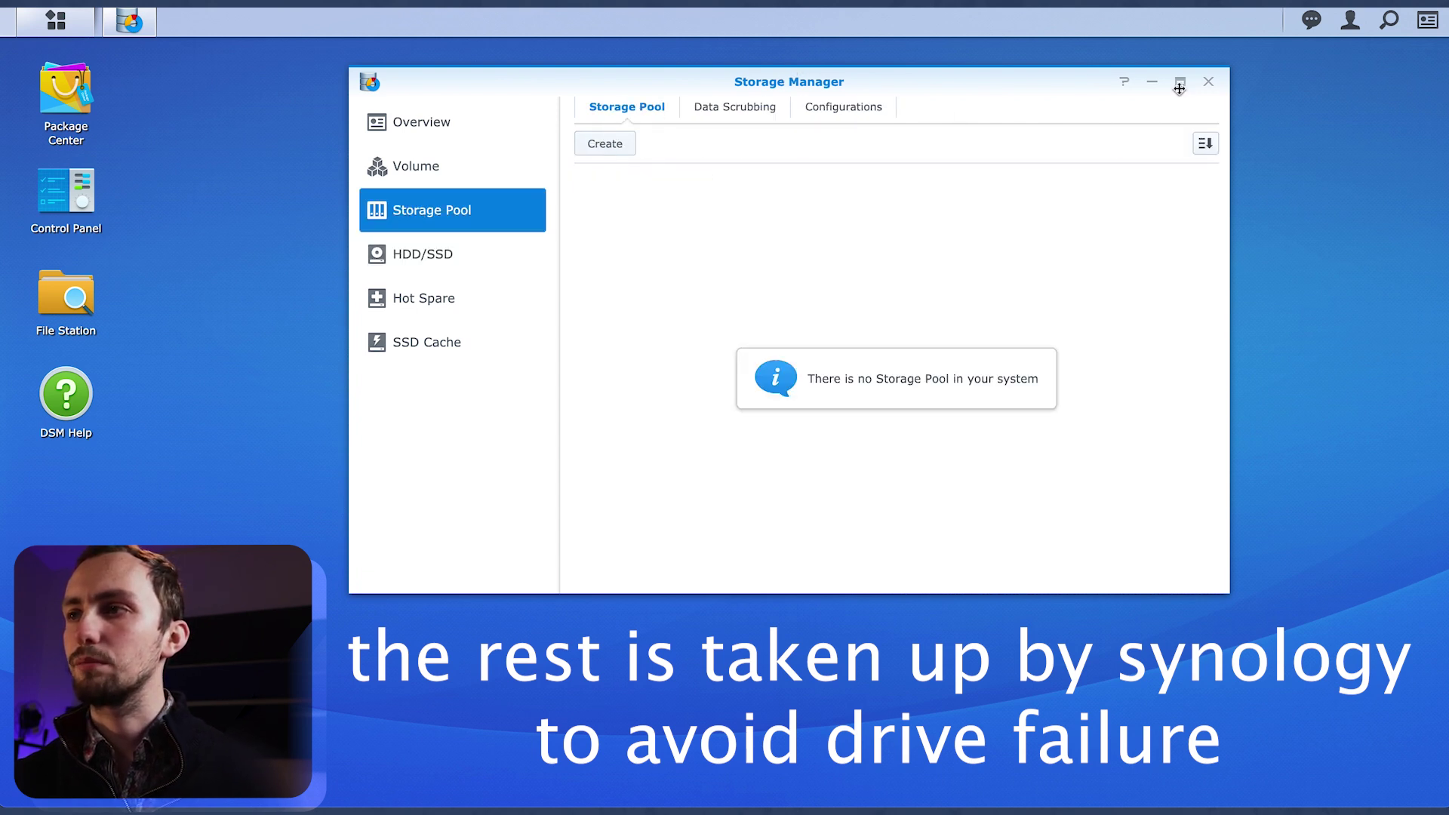
Start a better-performance RAID 1 storage pool and give it the description Files
click(1124, 81)
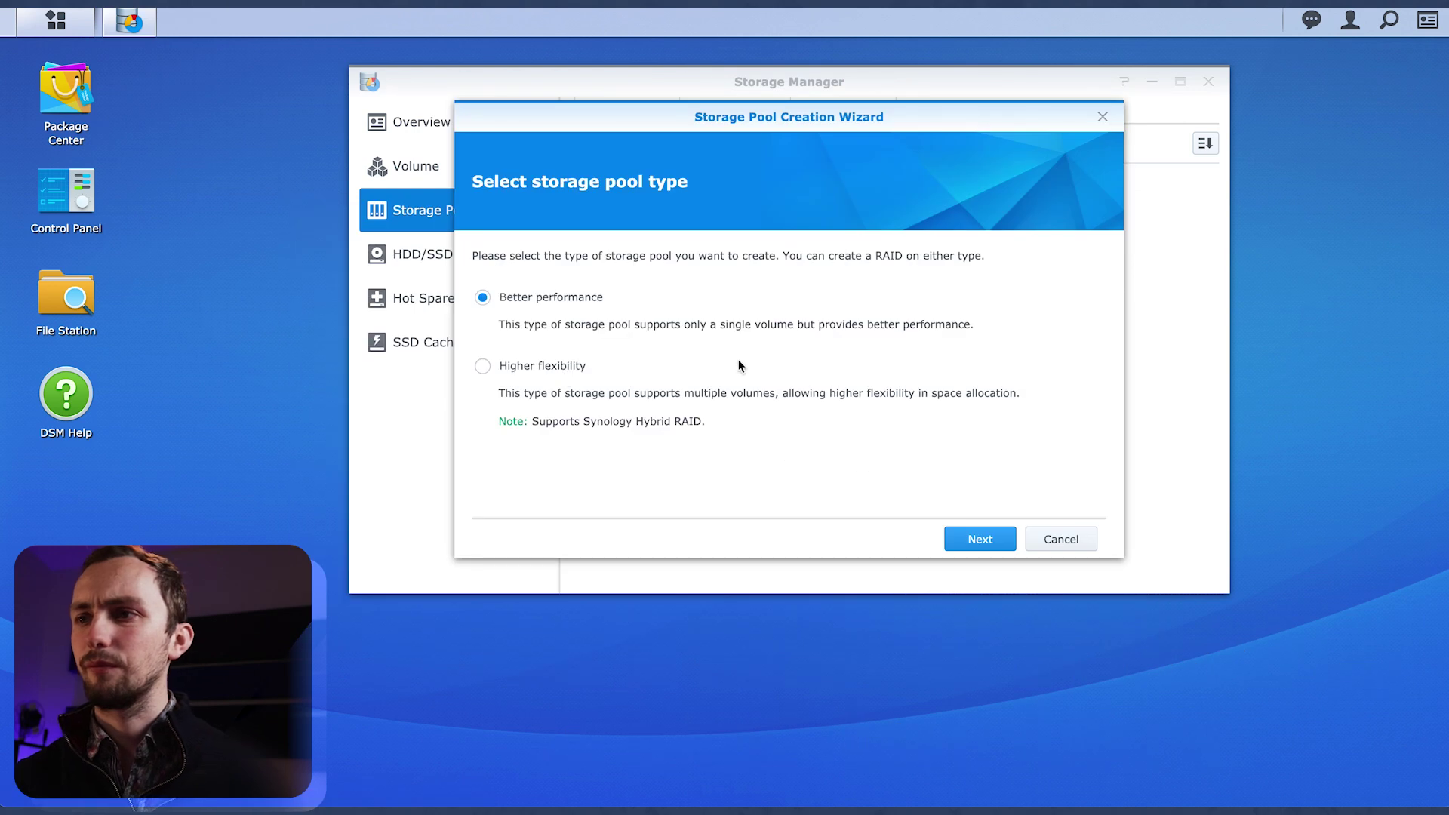
click(972, 538)
click(802, 284)
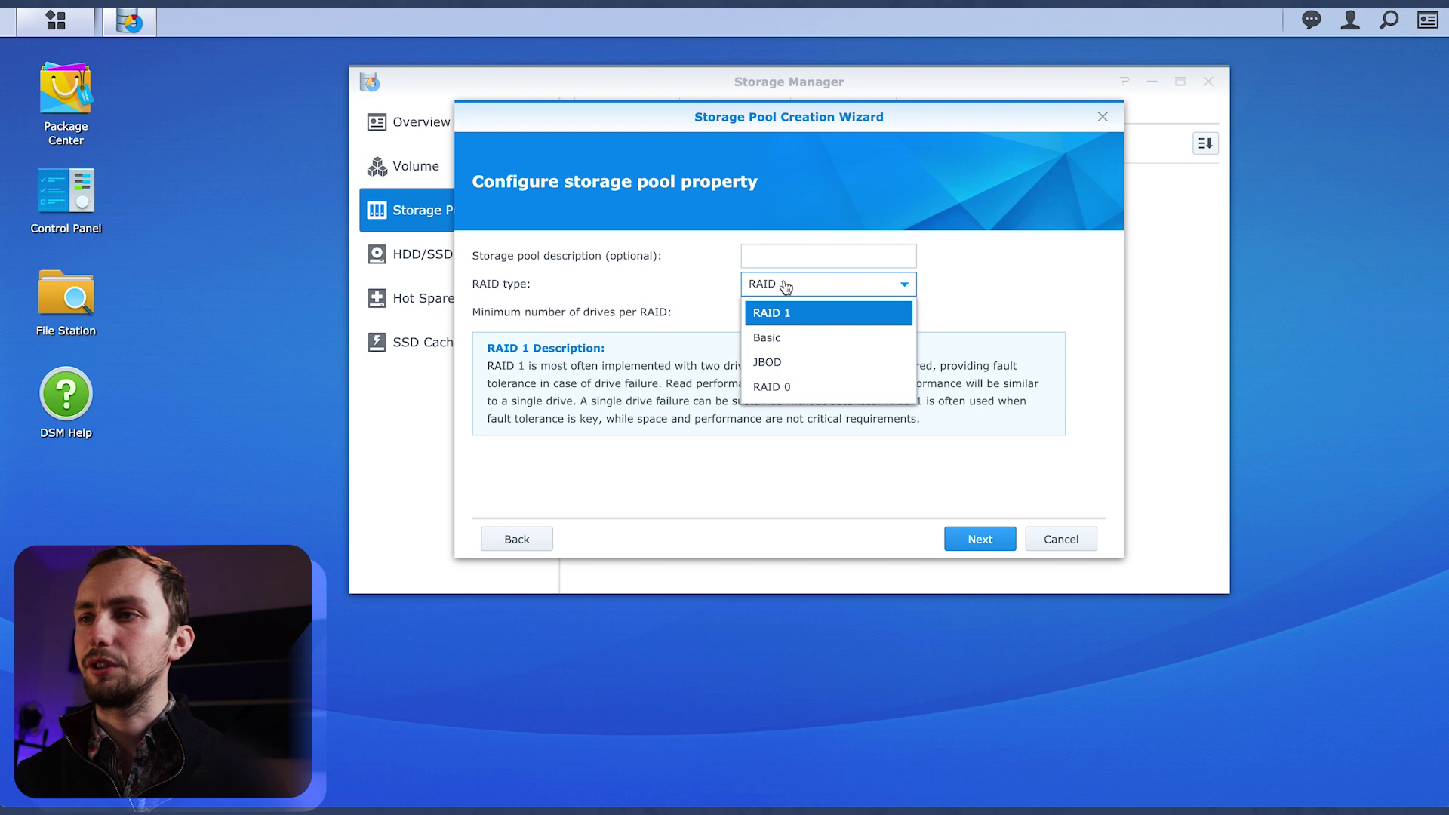
click(858, 285)
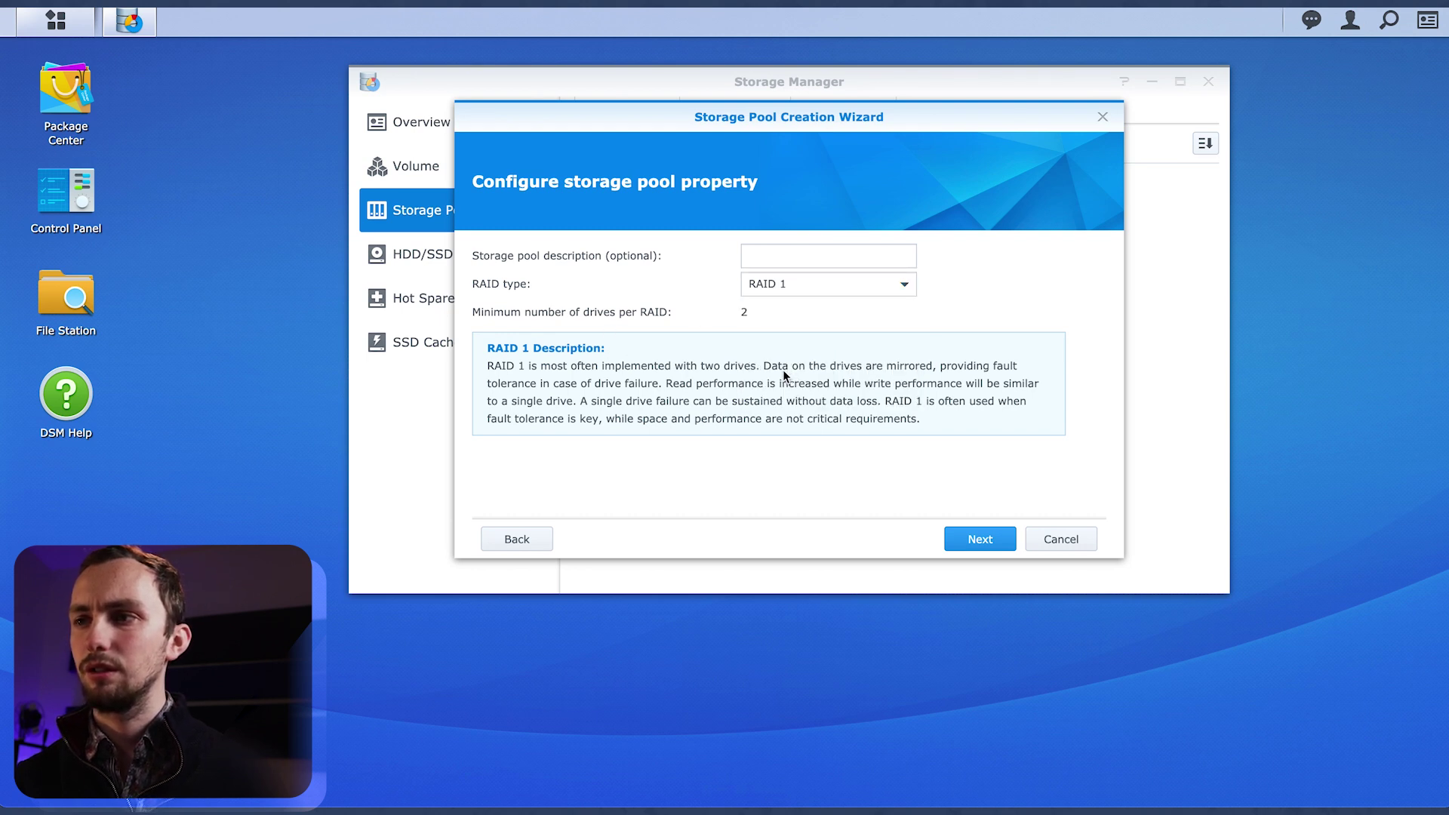
click(801, 254)
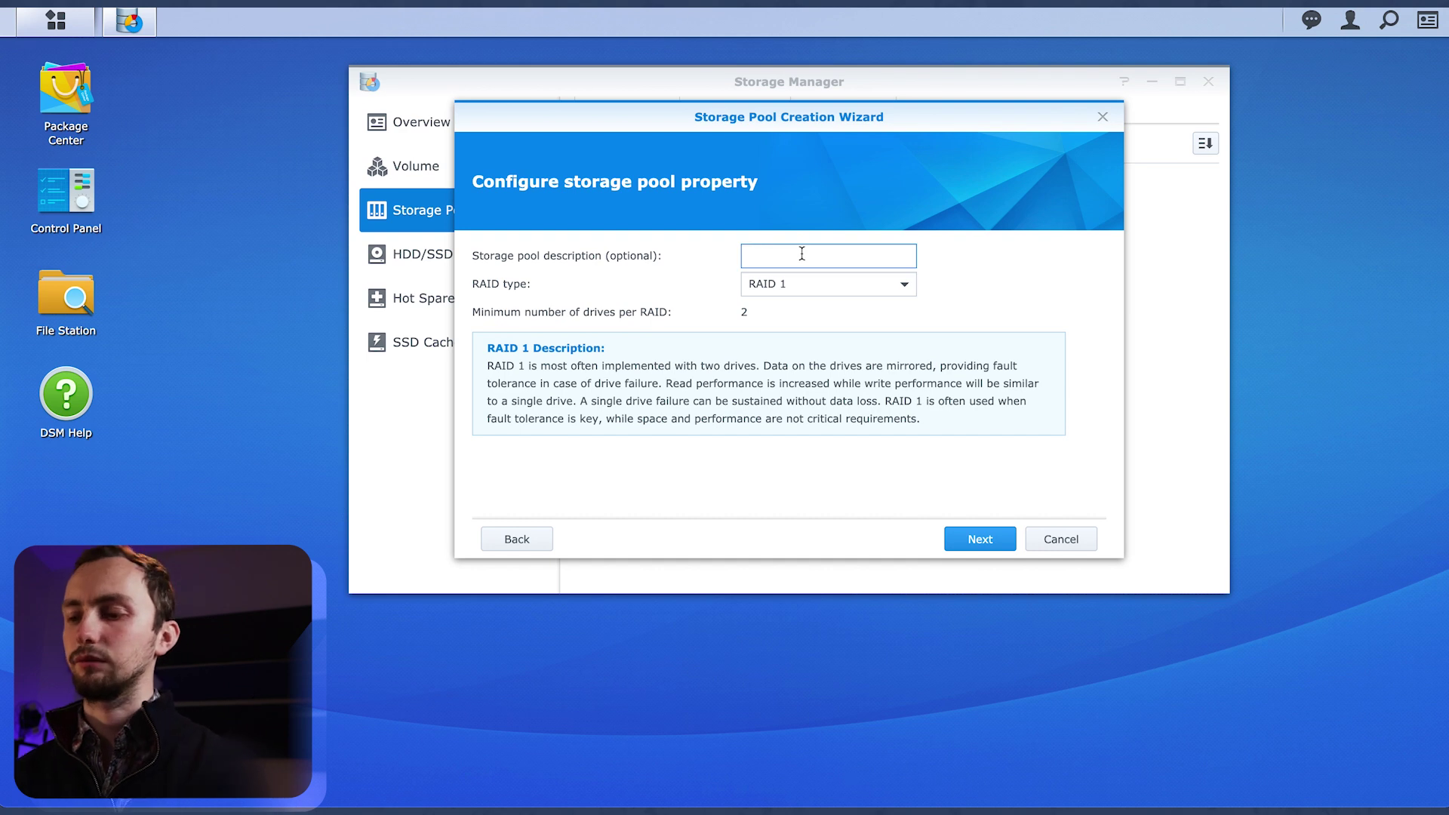
text(Ma)
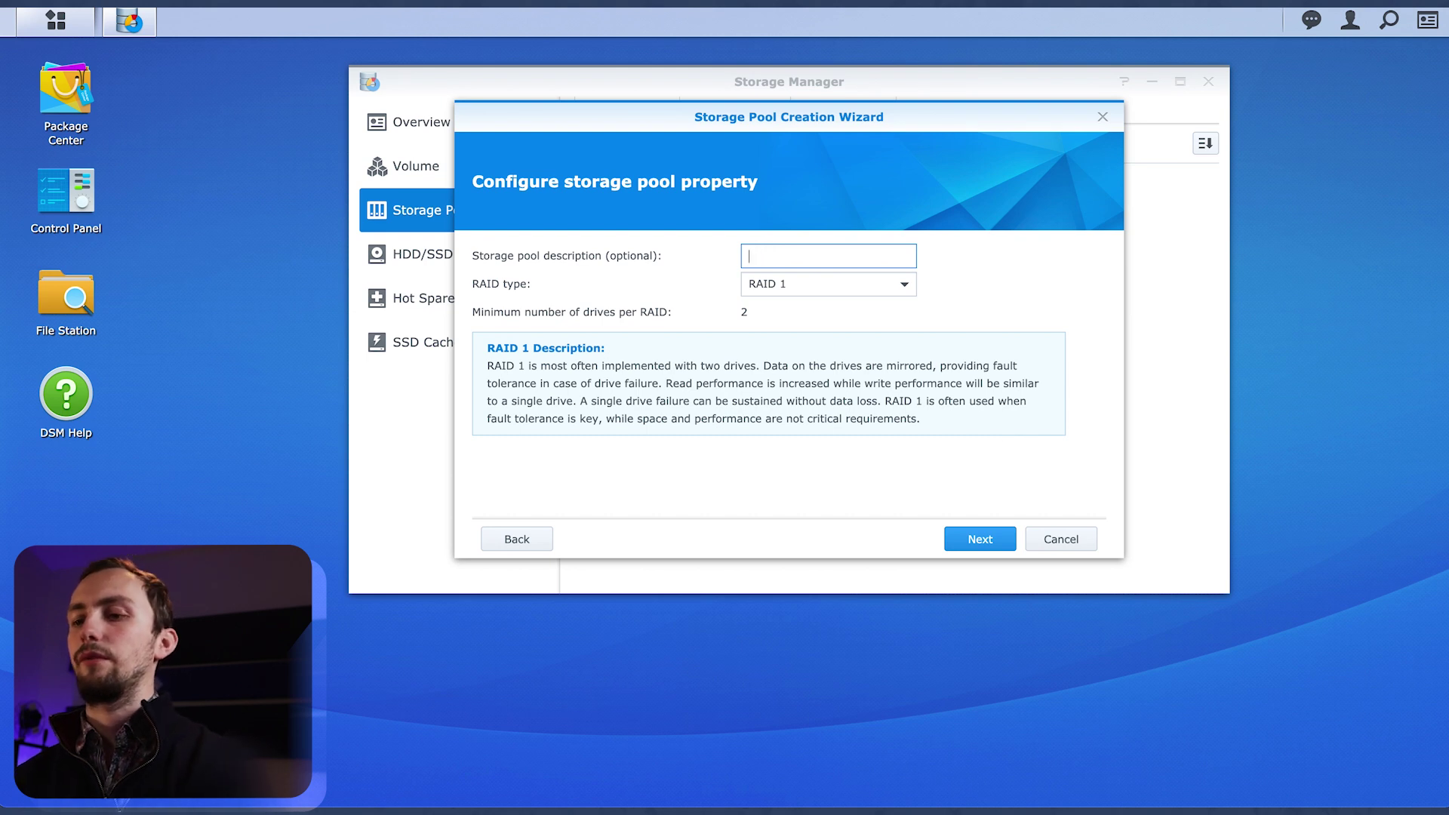
text(les)
Use both drives, accept erasing their data, and turn on the bad-sector drive check
click(993, 541)
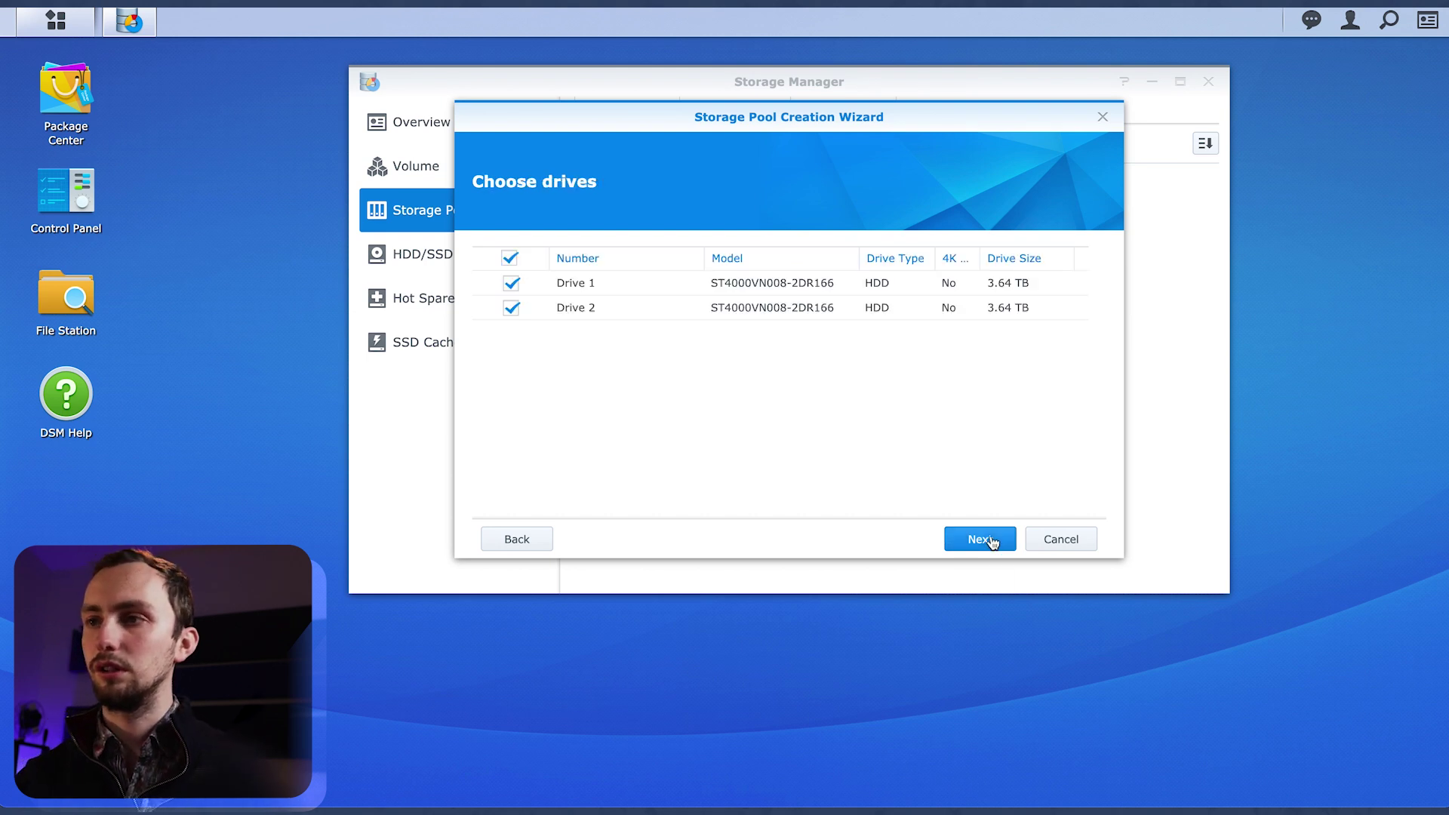
click(993, 540)
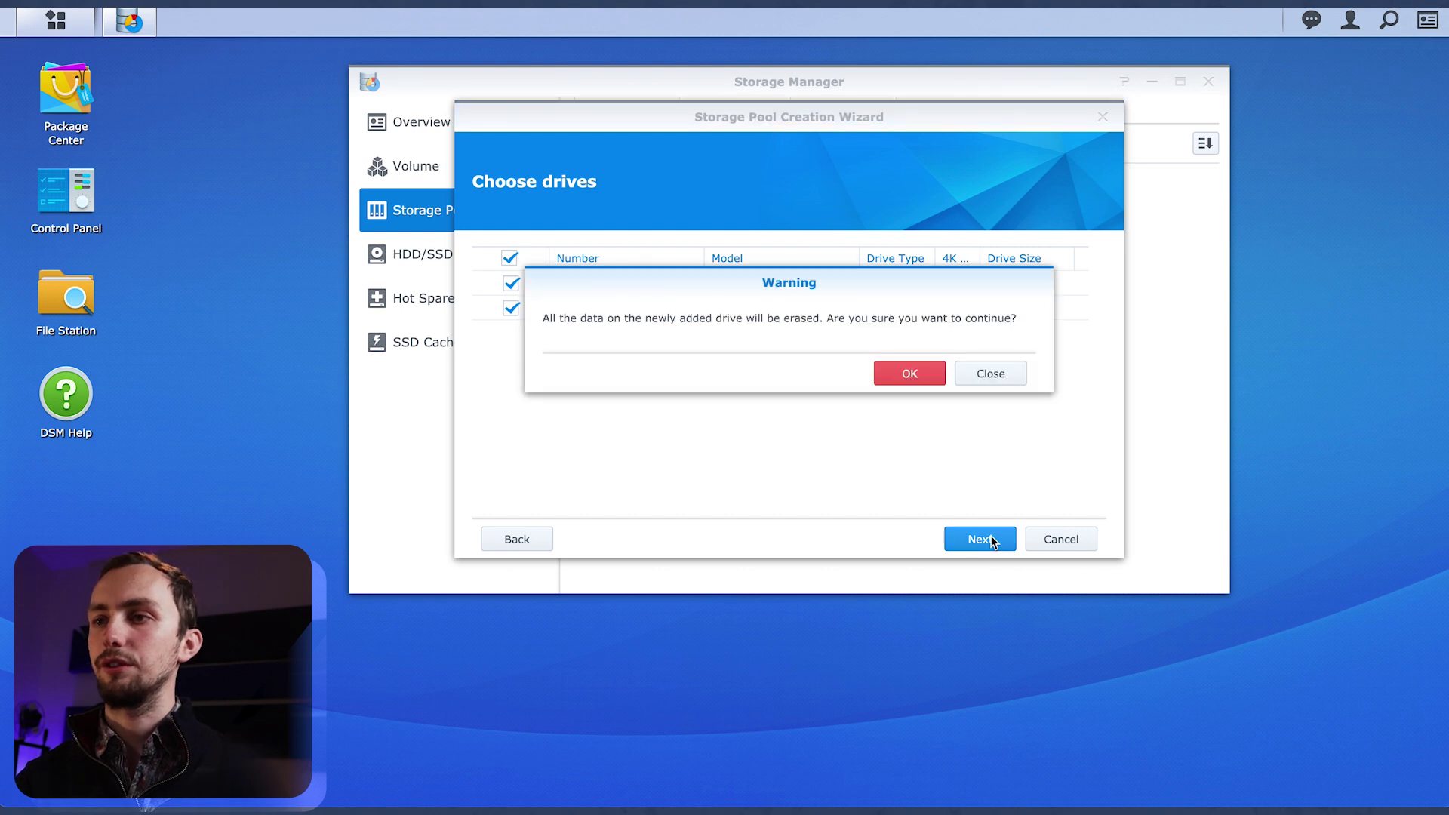
click(934, 381)
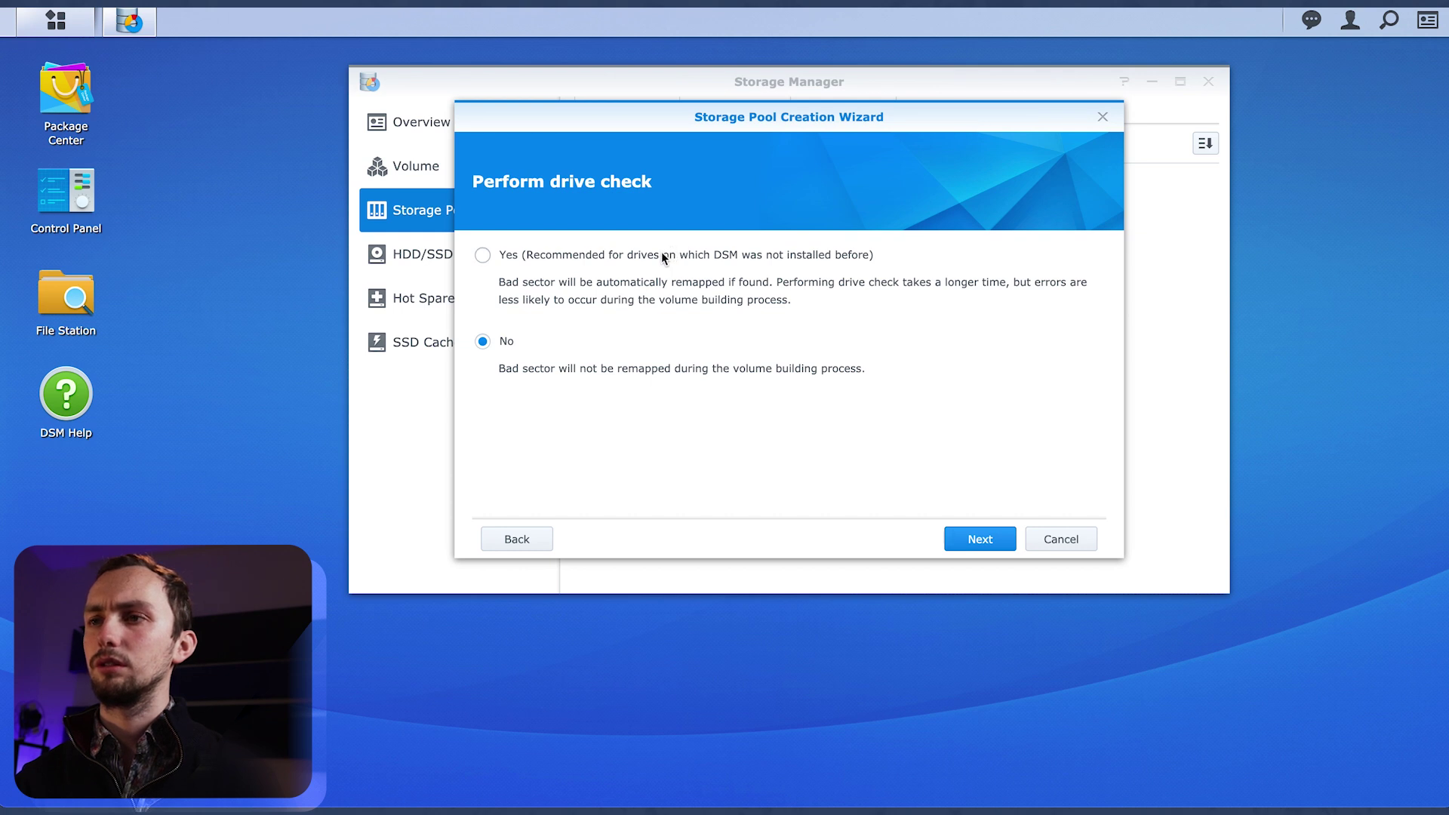
click(664, 256)
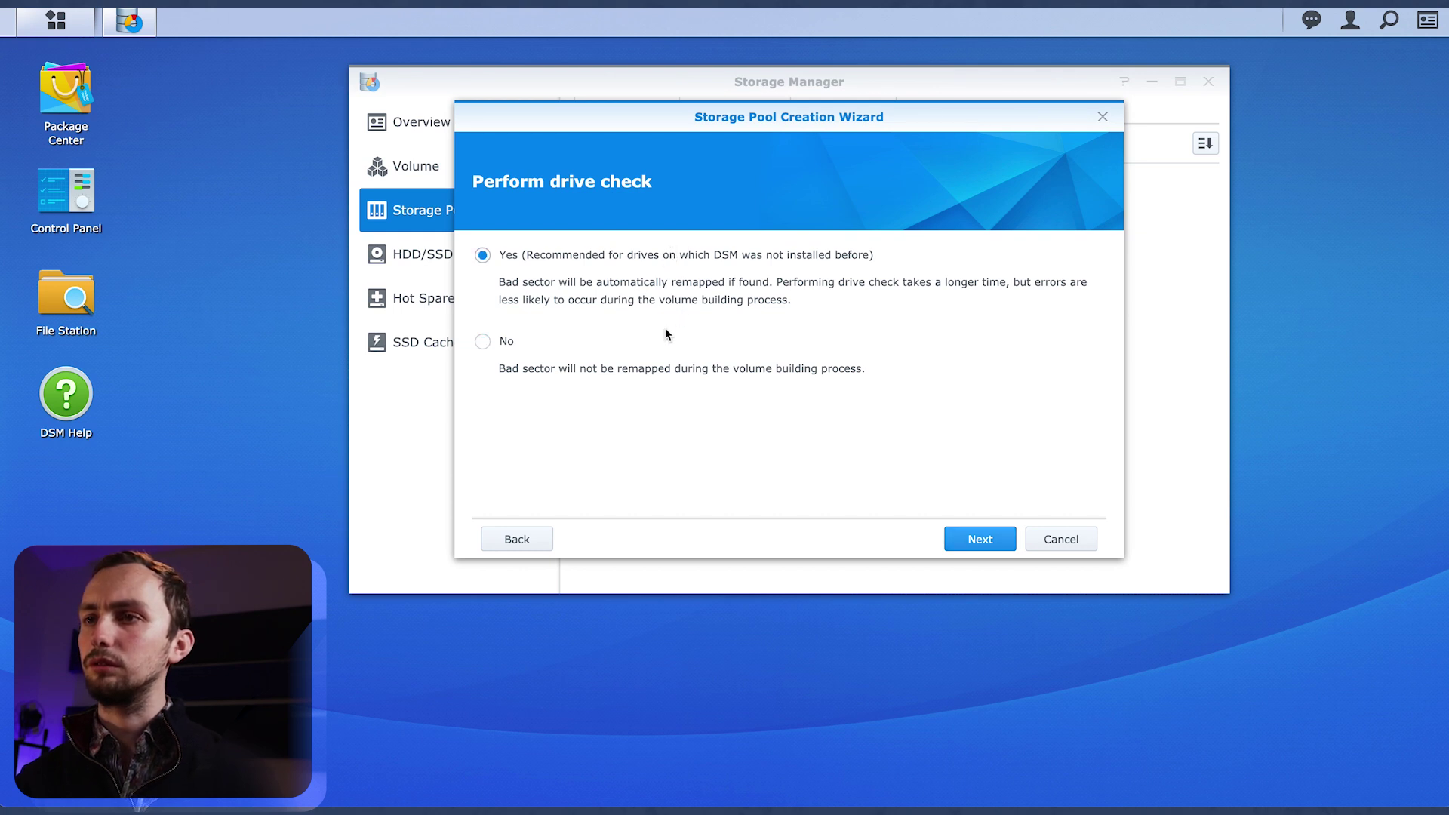
click(975, 539)
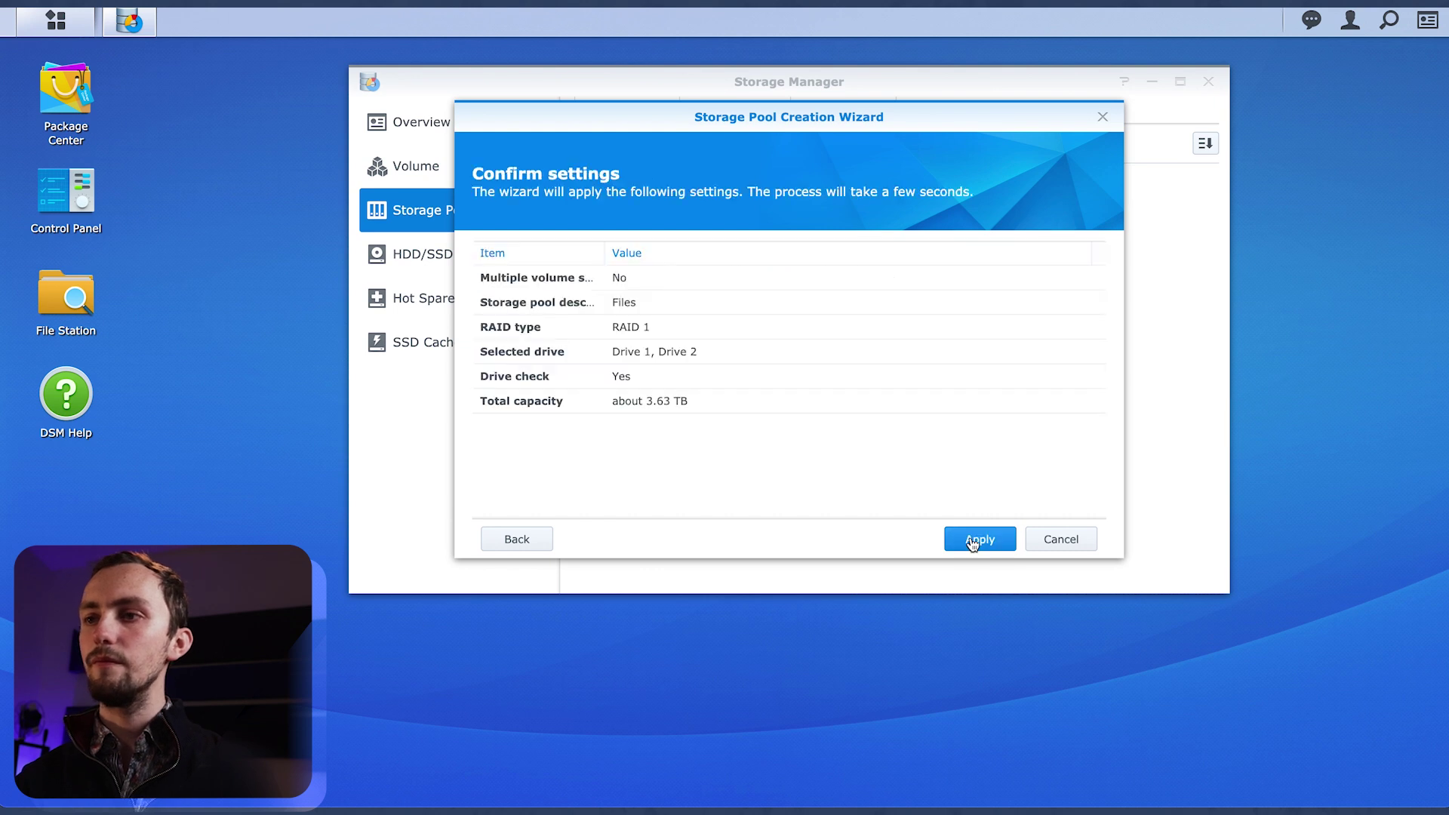
Apply the storage pool settings and dismiss the volume-creation notice
click(976, 539)
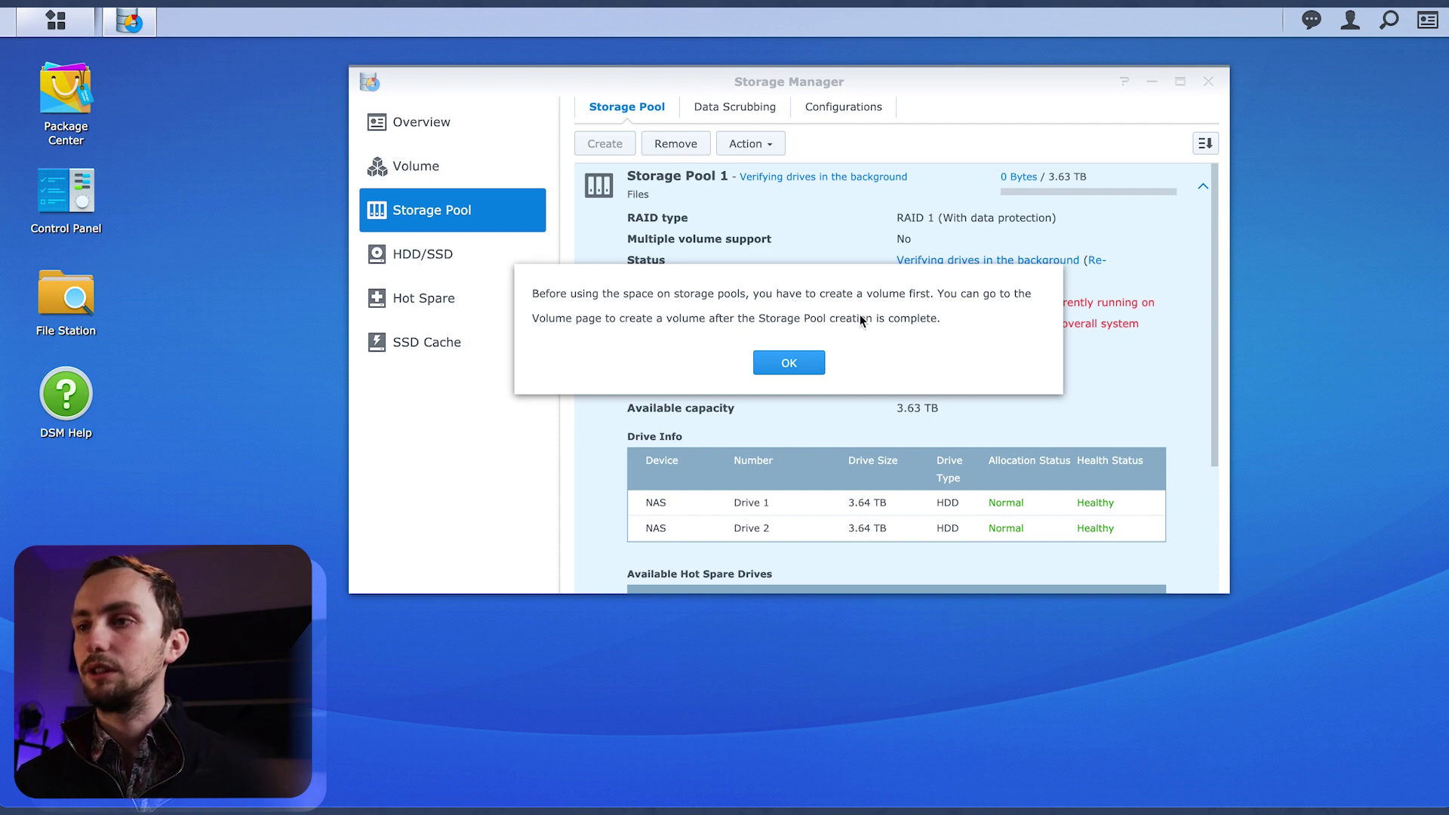
click(788, 363)
scroll(791, 372, down, 2)
scroll(791, 372, up, 3)
scroll(582, 325, down, 3)
scroll(582, 325, up, 3)
Create a custom Btrfs volume on Storage Pool 1 described Files, using all 3721 GB
click(485, 182)
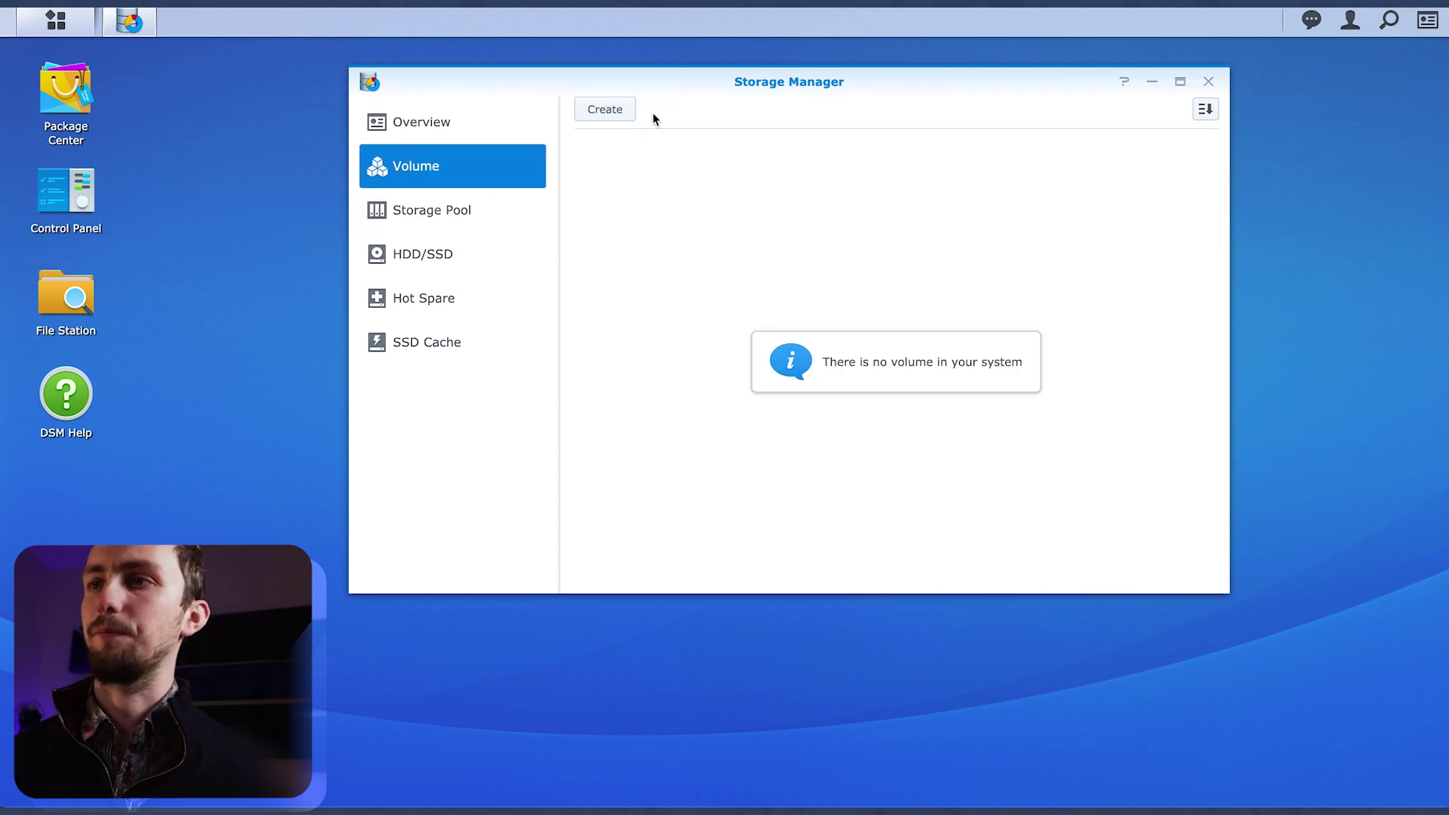
click(614, 108)
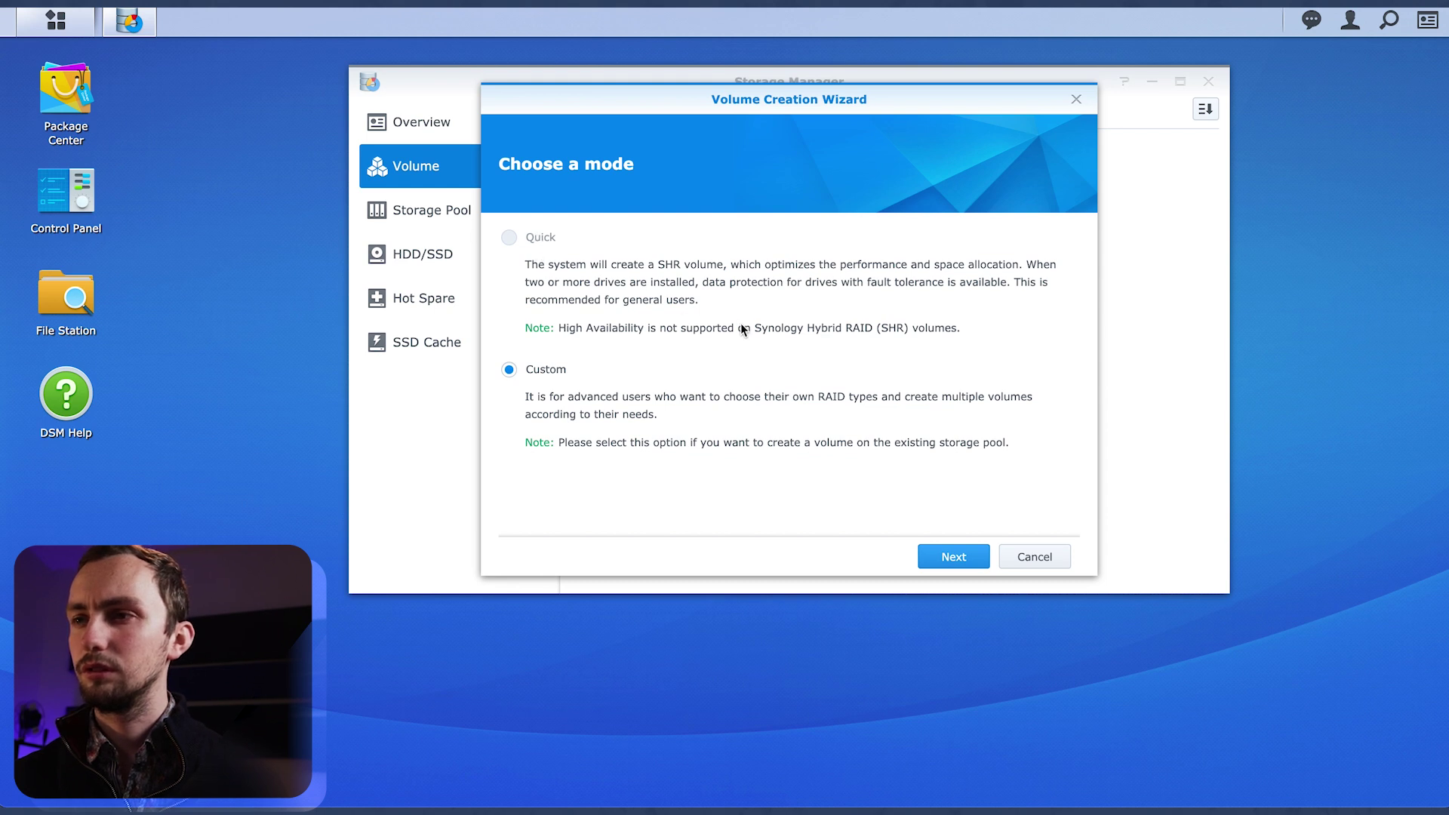
click(950, 557)
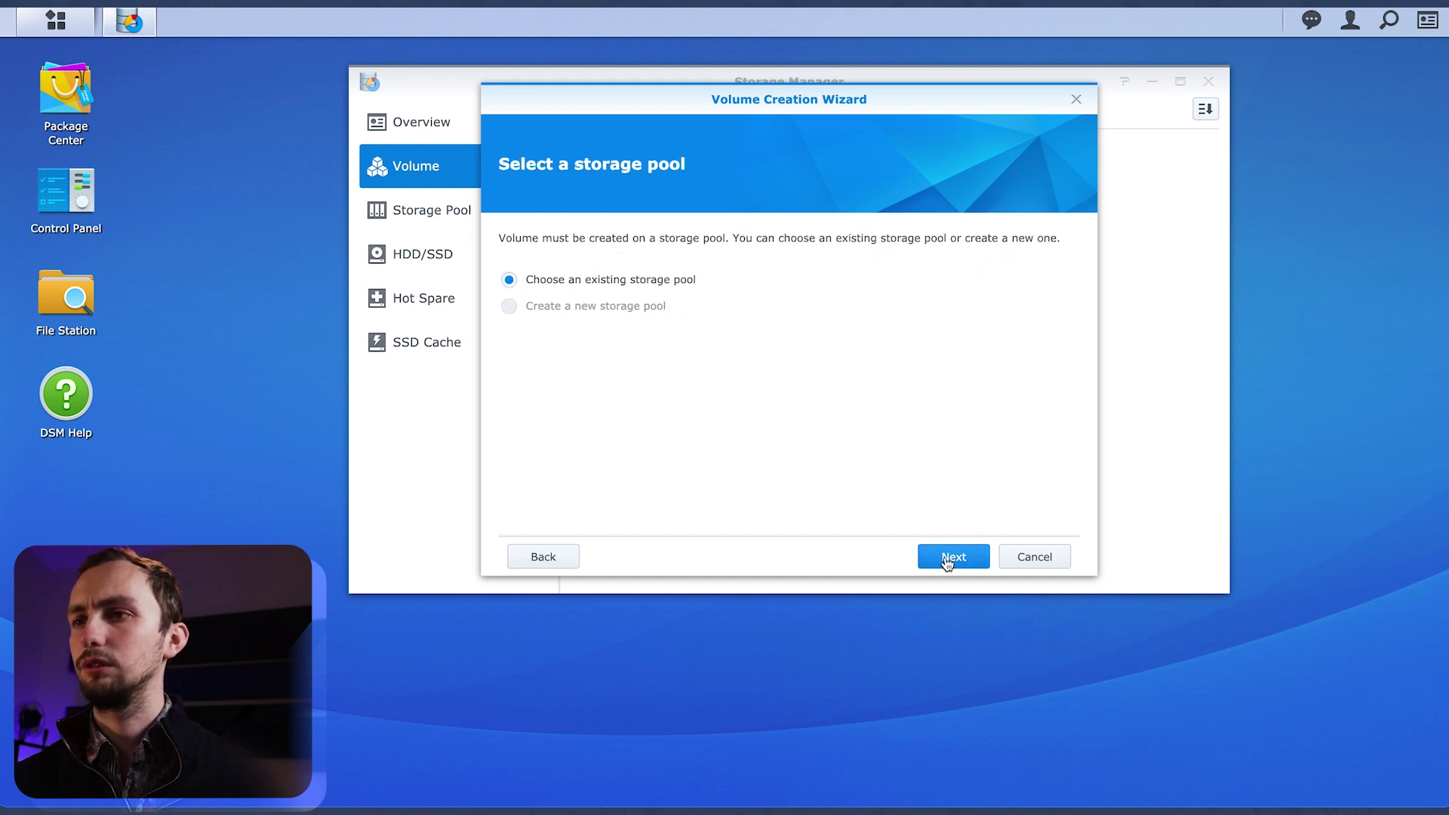
click(948, 557)
click(739, 237)
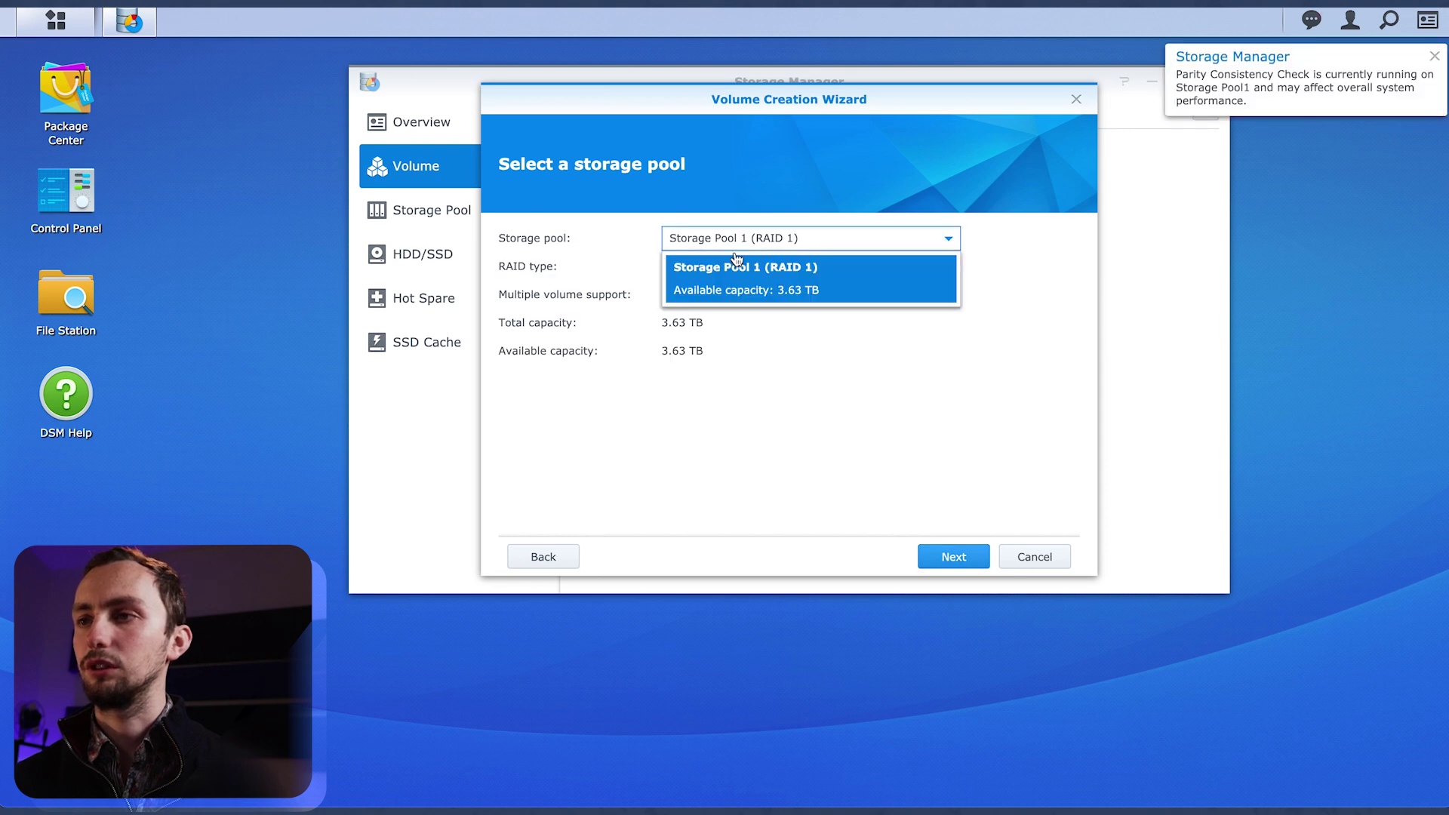
click(798, 394)
click(945, 556)
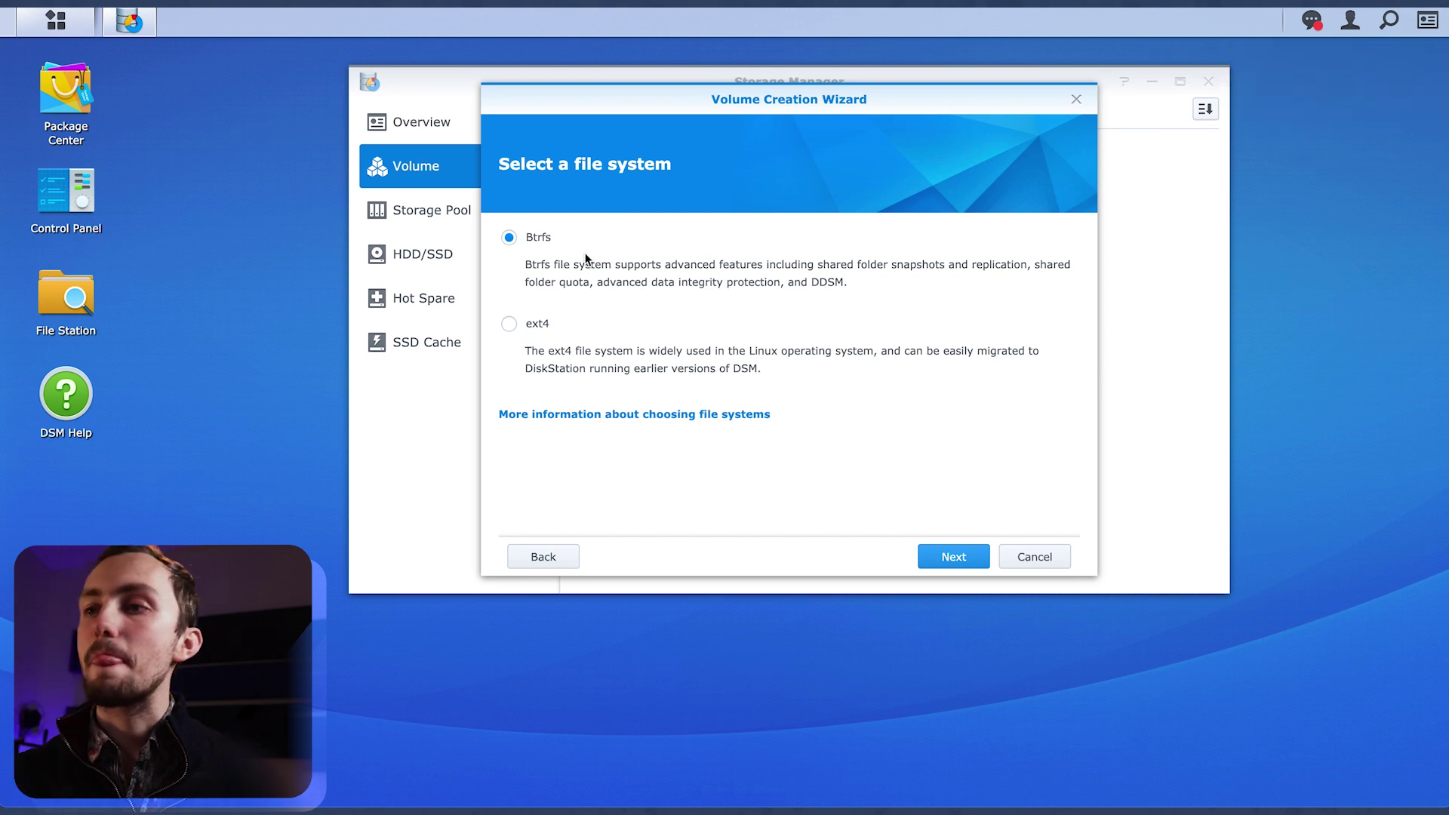
click(973, 557)
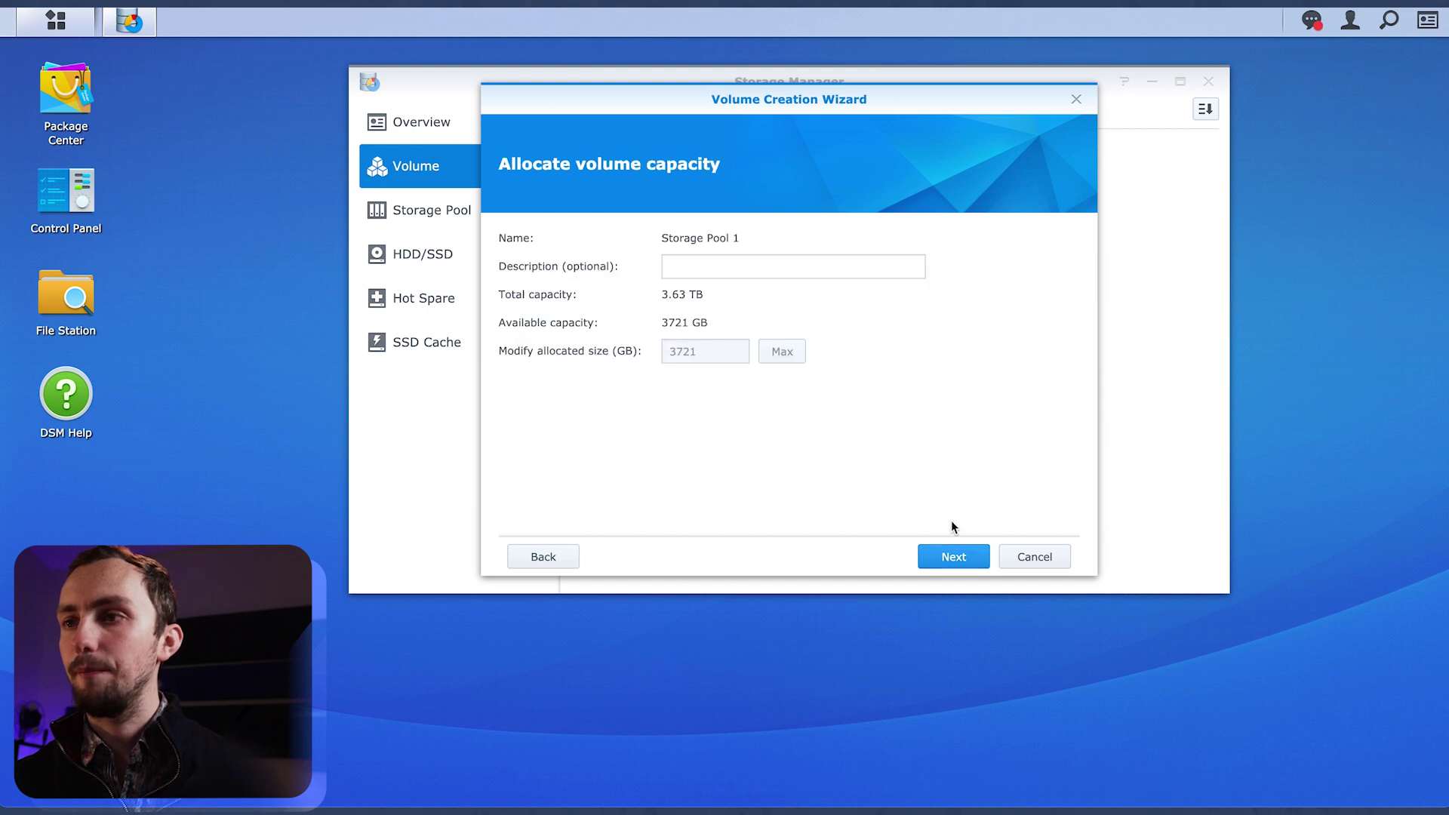
click(800, 273)
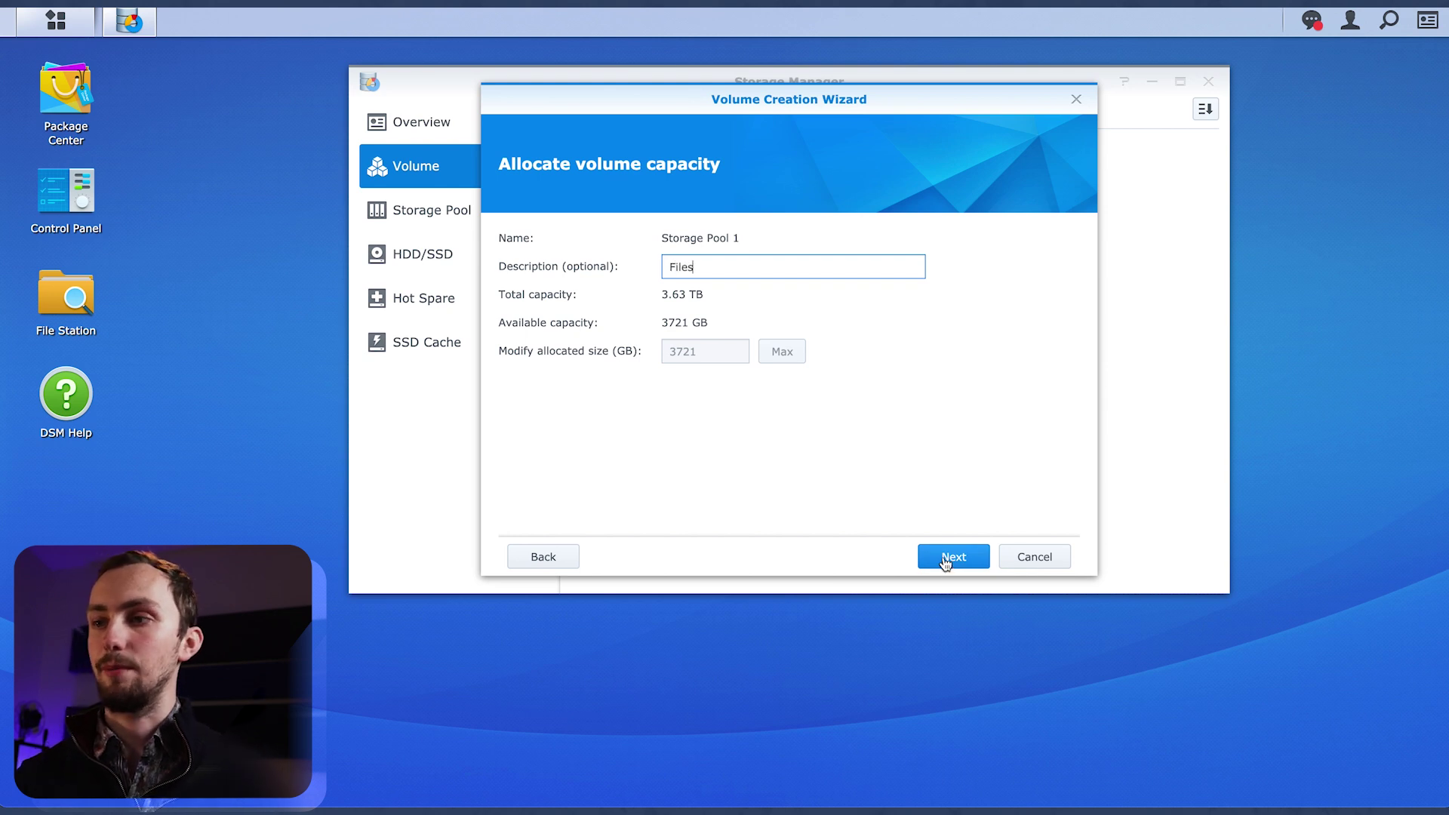
click(706, 349)
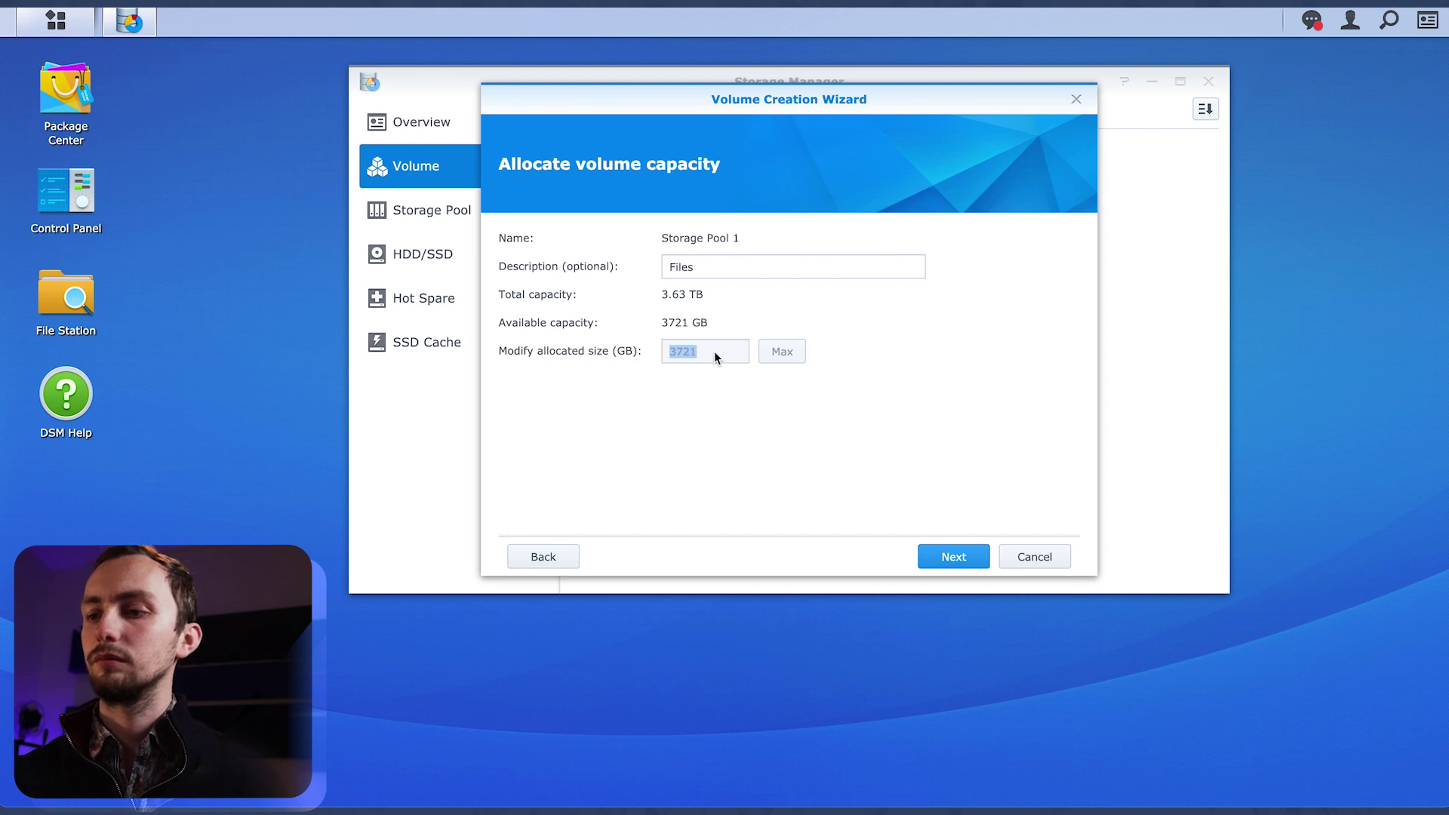
click(958, 559)
click(954, 557)
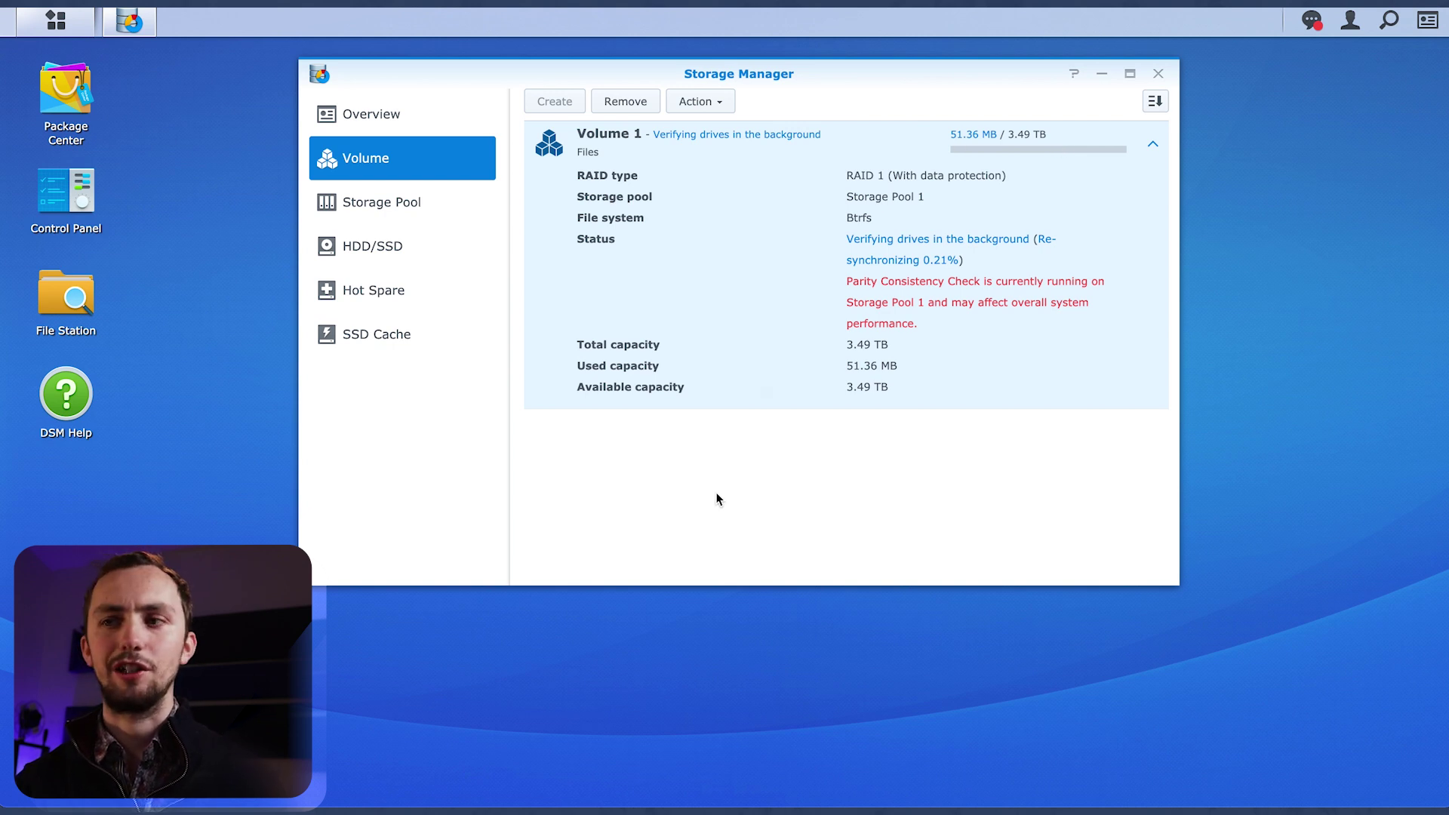
Open and then close the Action menu for Volume 1
click(698, 105)
click(785, 106)
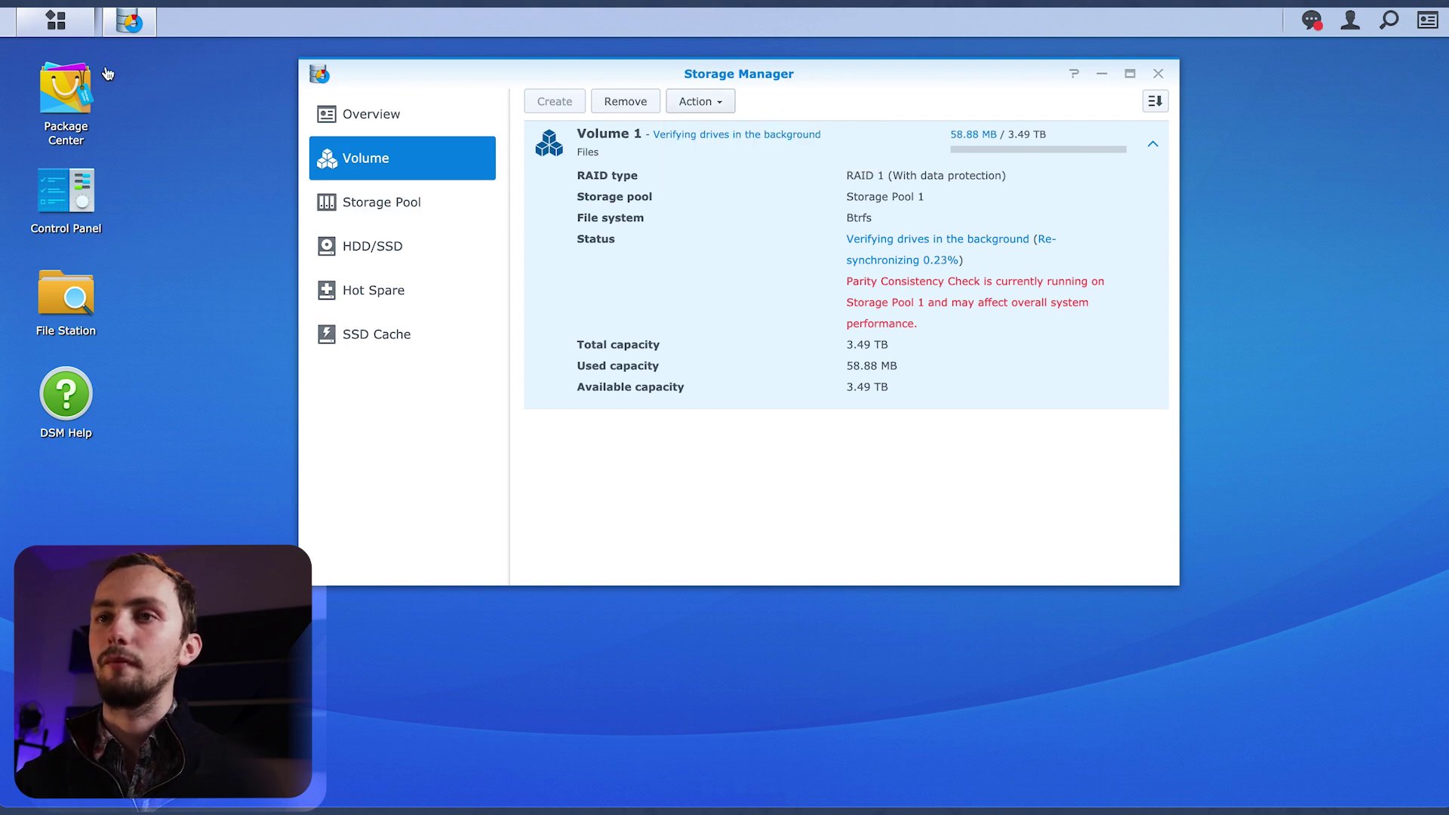
Open Package Center and accept its terms of service
click(70, 117)
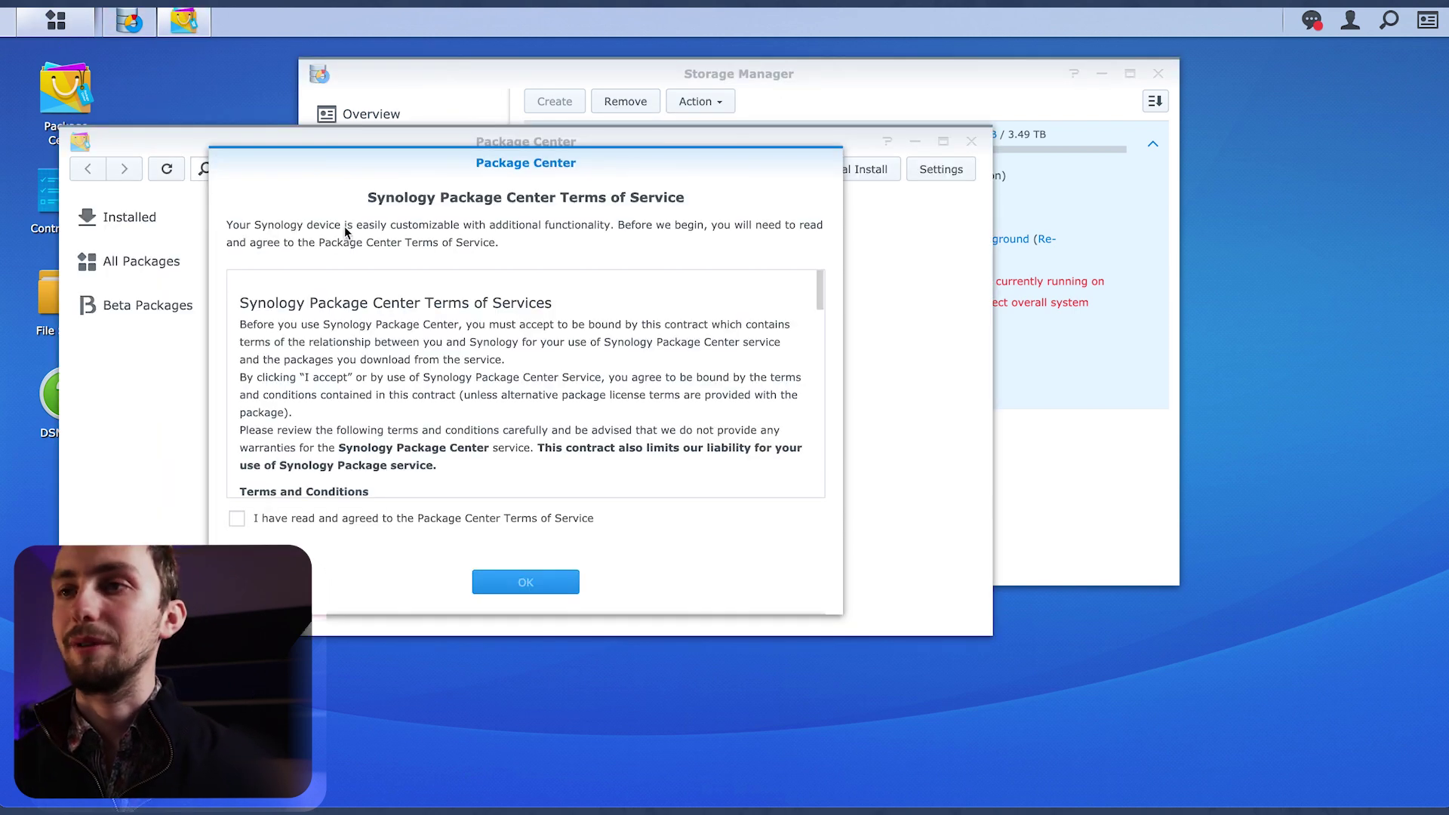
click(445, 519)
click(525, 581)
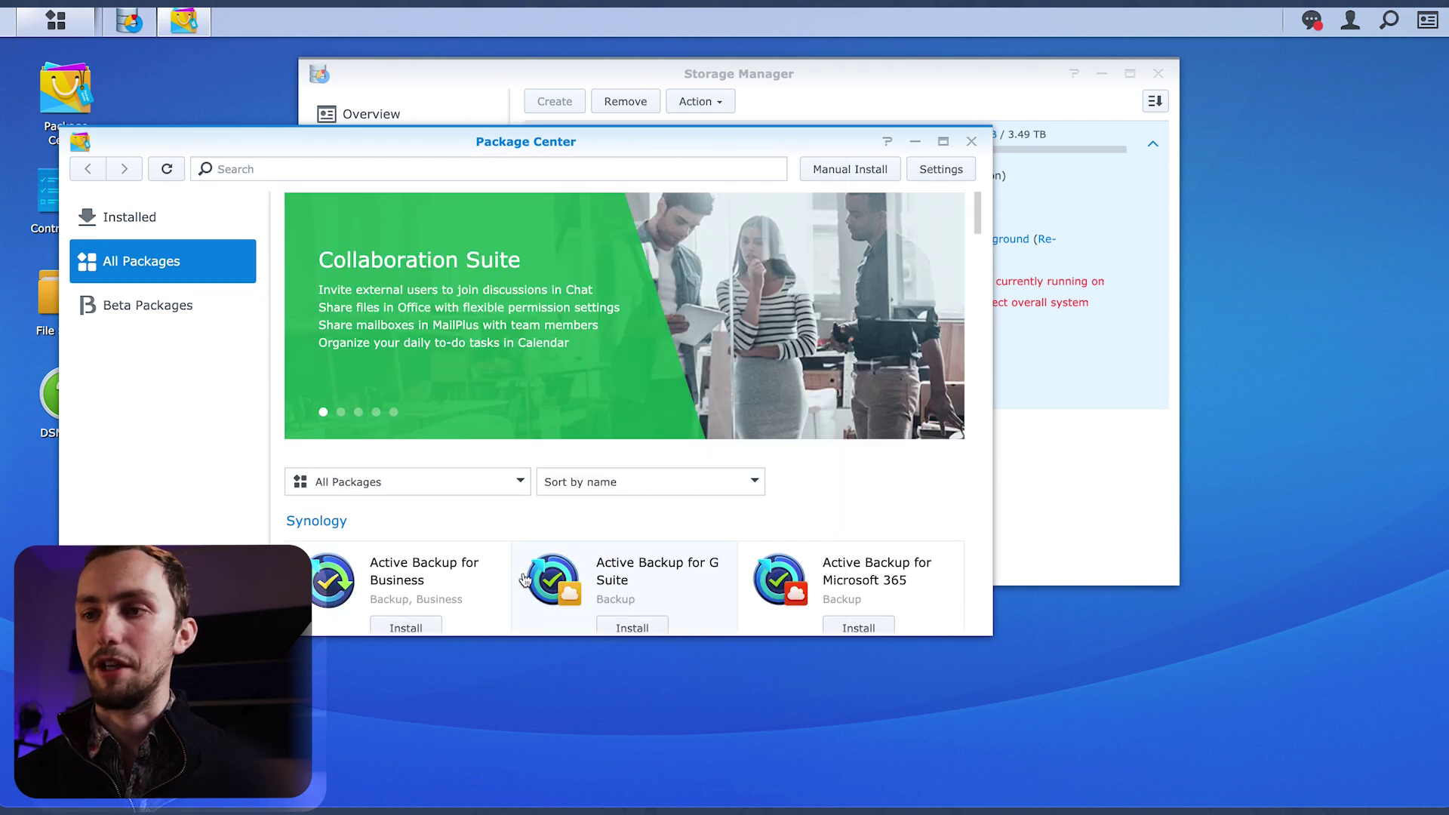
Scroll through the full All Packages list in Package Center
scroll(538, 512, down, 6)
scroll(540, 514, up, 2)
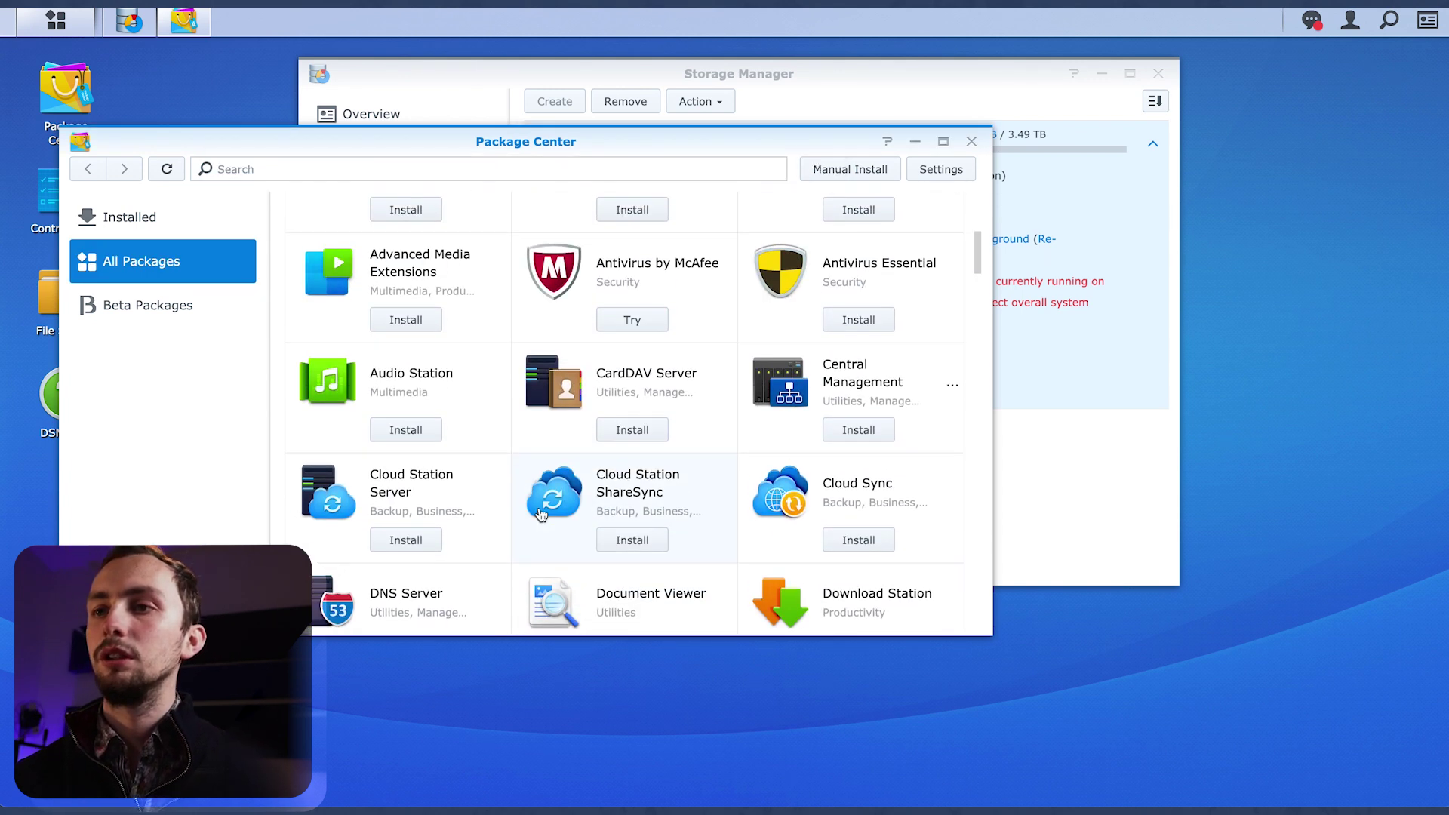
scroll(540, 514, up, 3)
scroll(540, 514, down, 2)
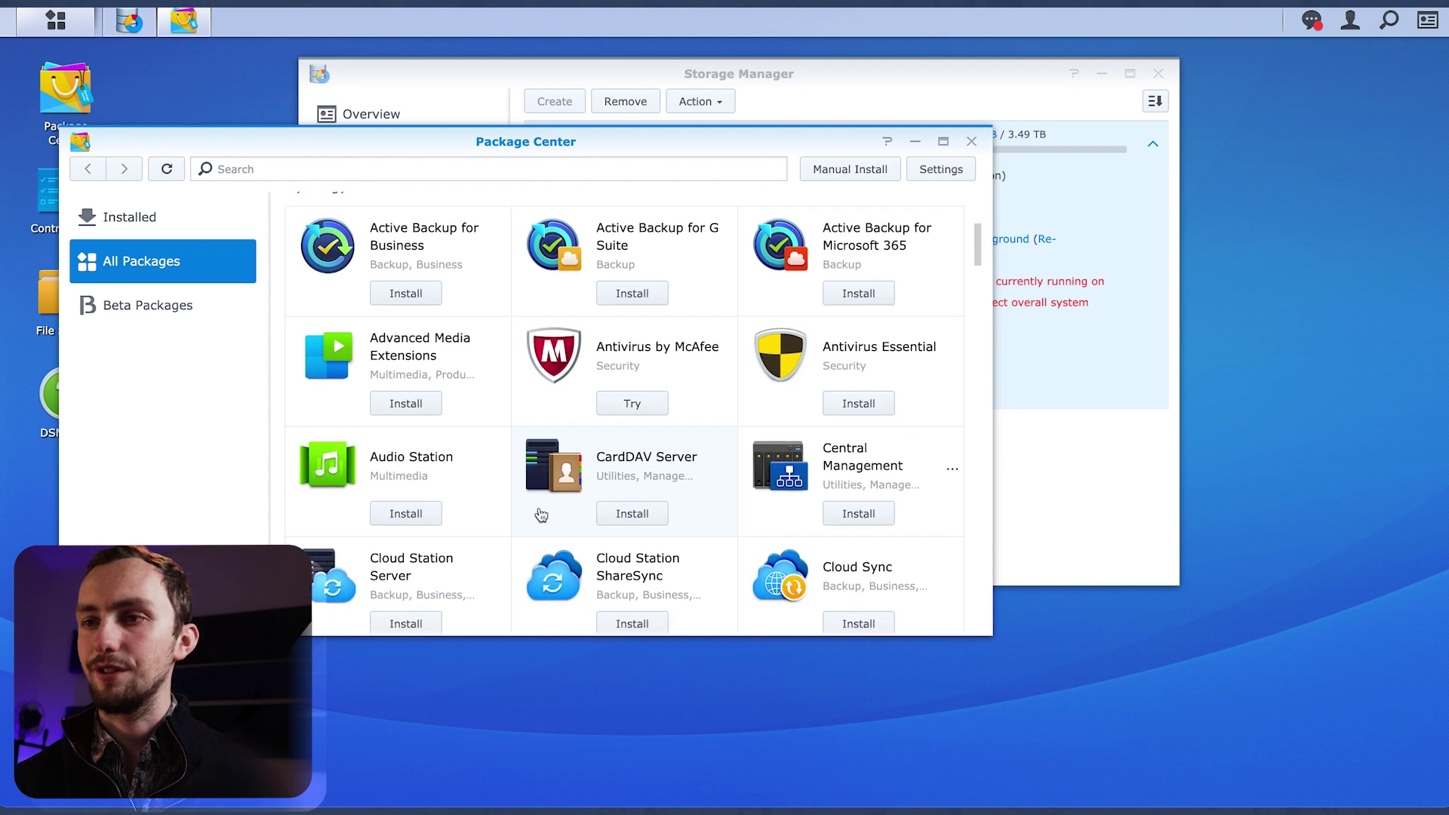
scroll(541, 514, down, 1)
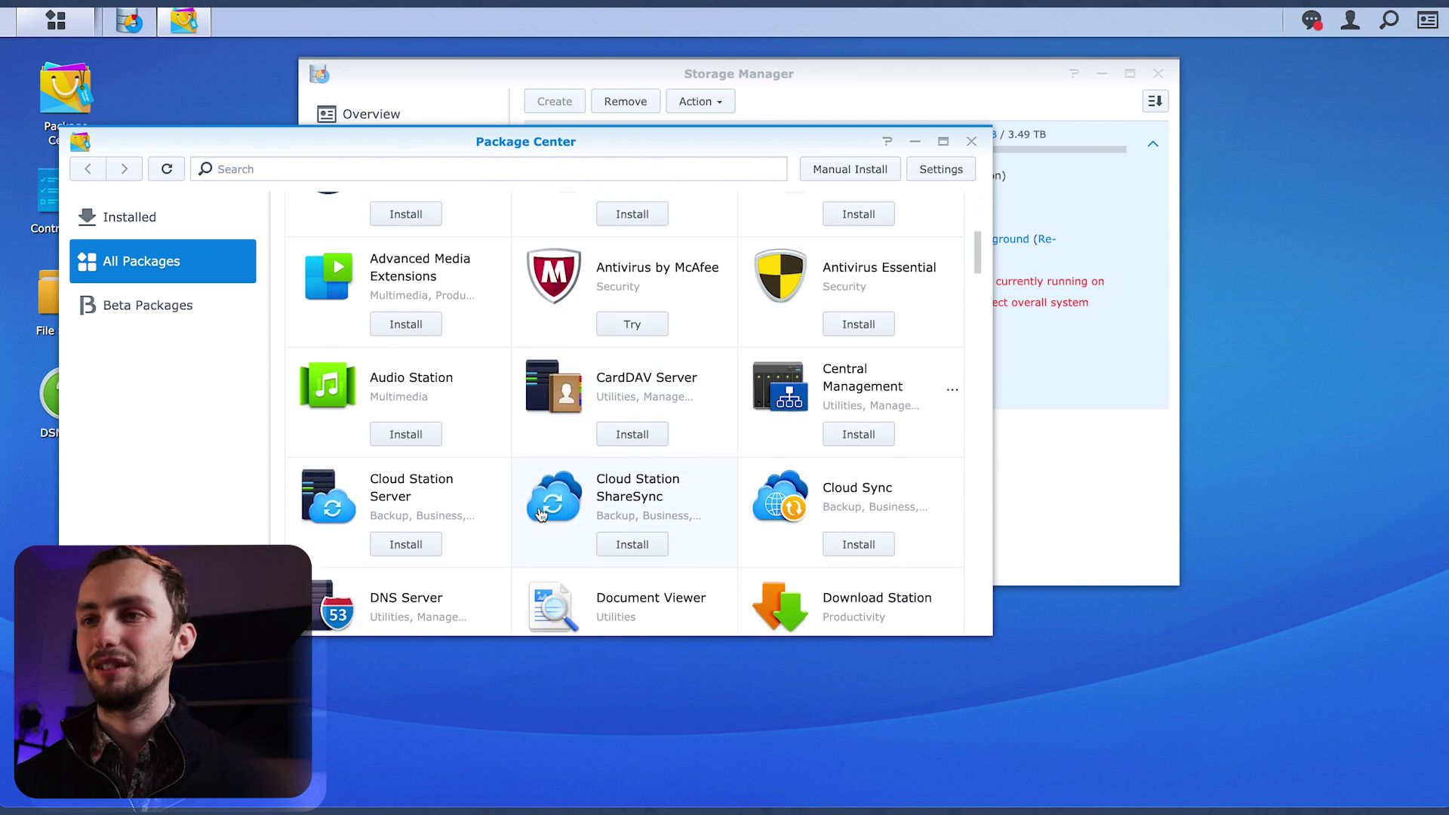
scroll(541, 514, down, 1)
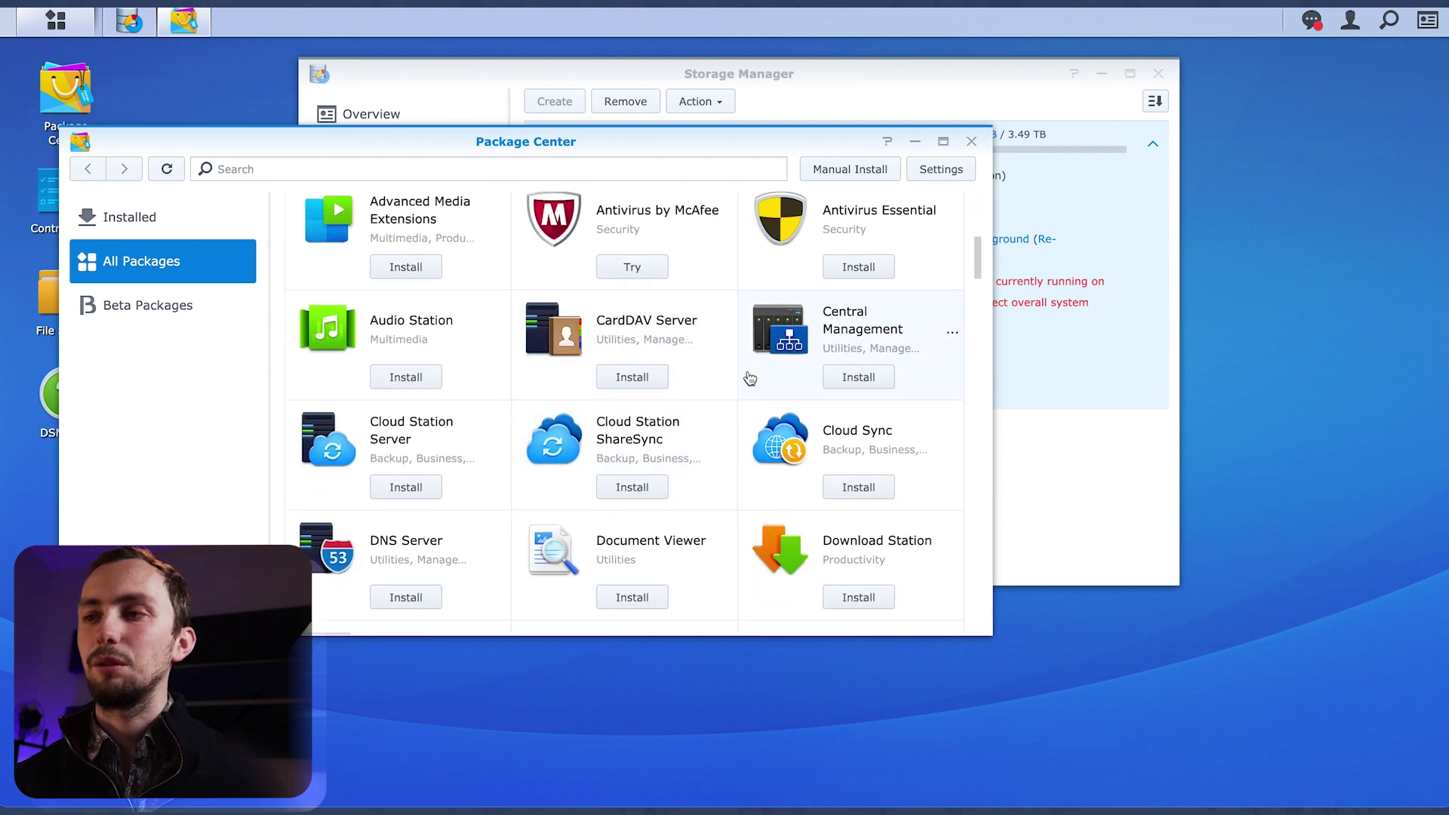
scroll(407, 380, down, 2)
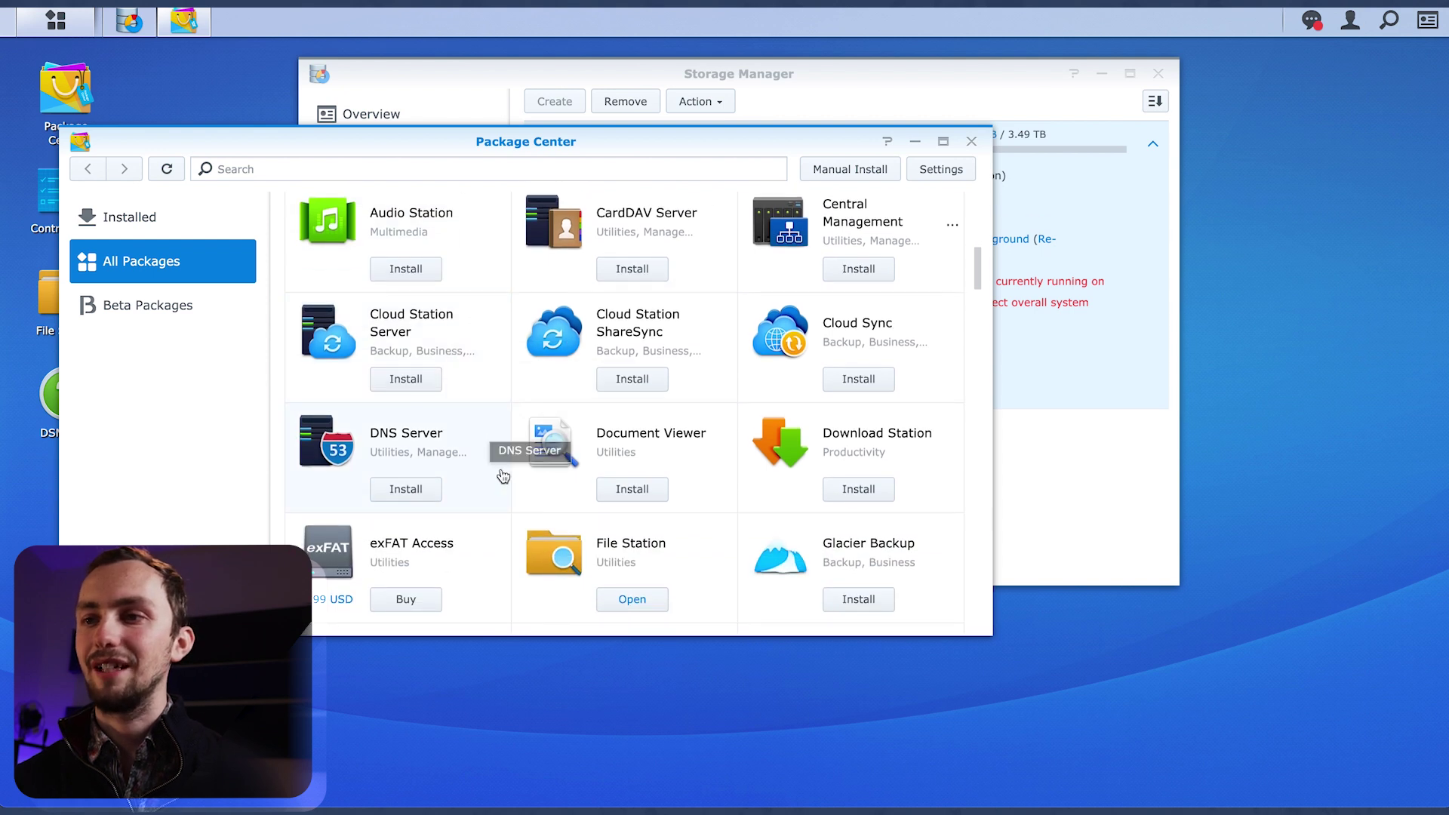
scroll(503, 476, down, 2)
scroll(551, 542, down, 2)
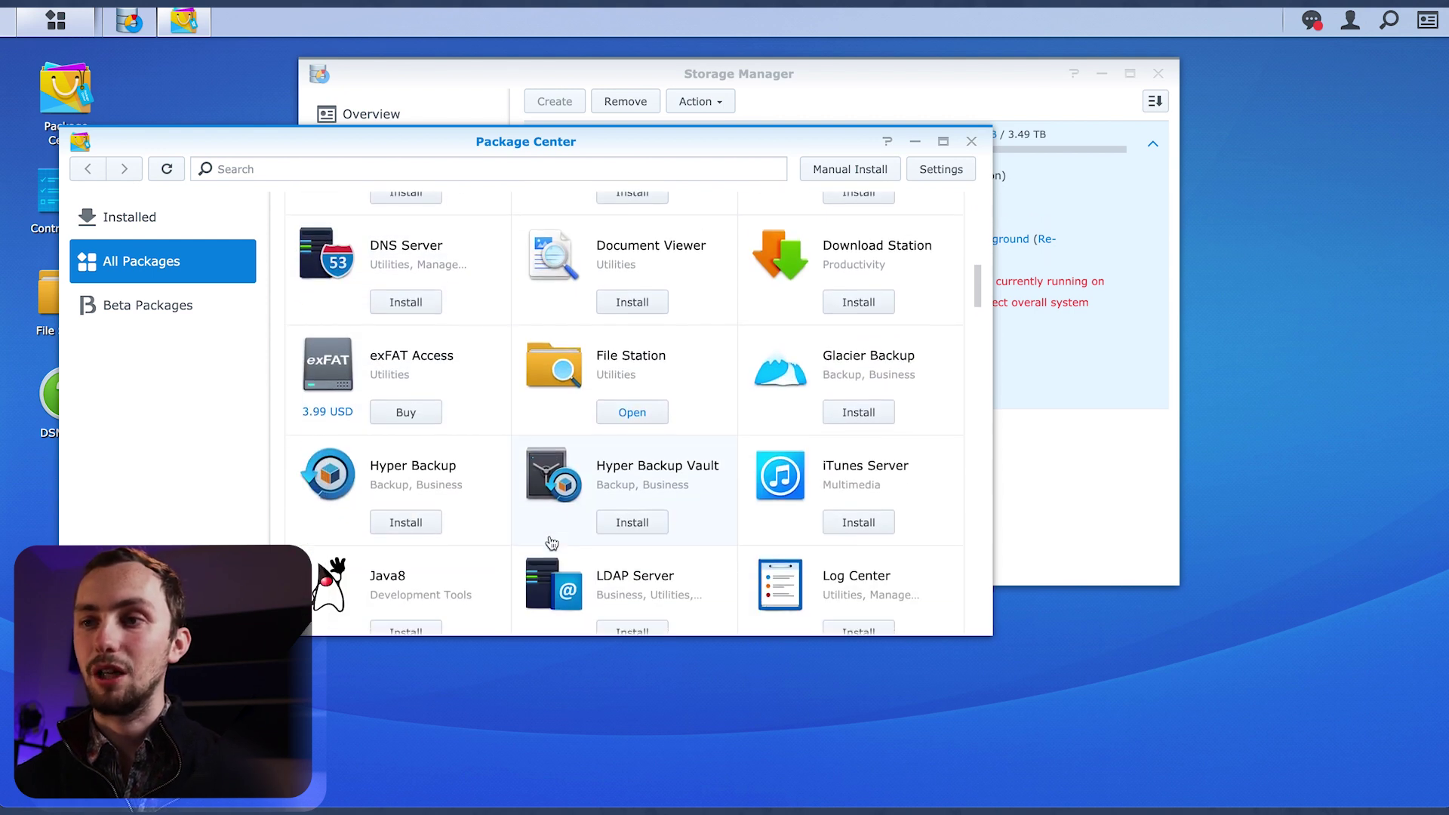
scroll(550, 513, down, 10)
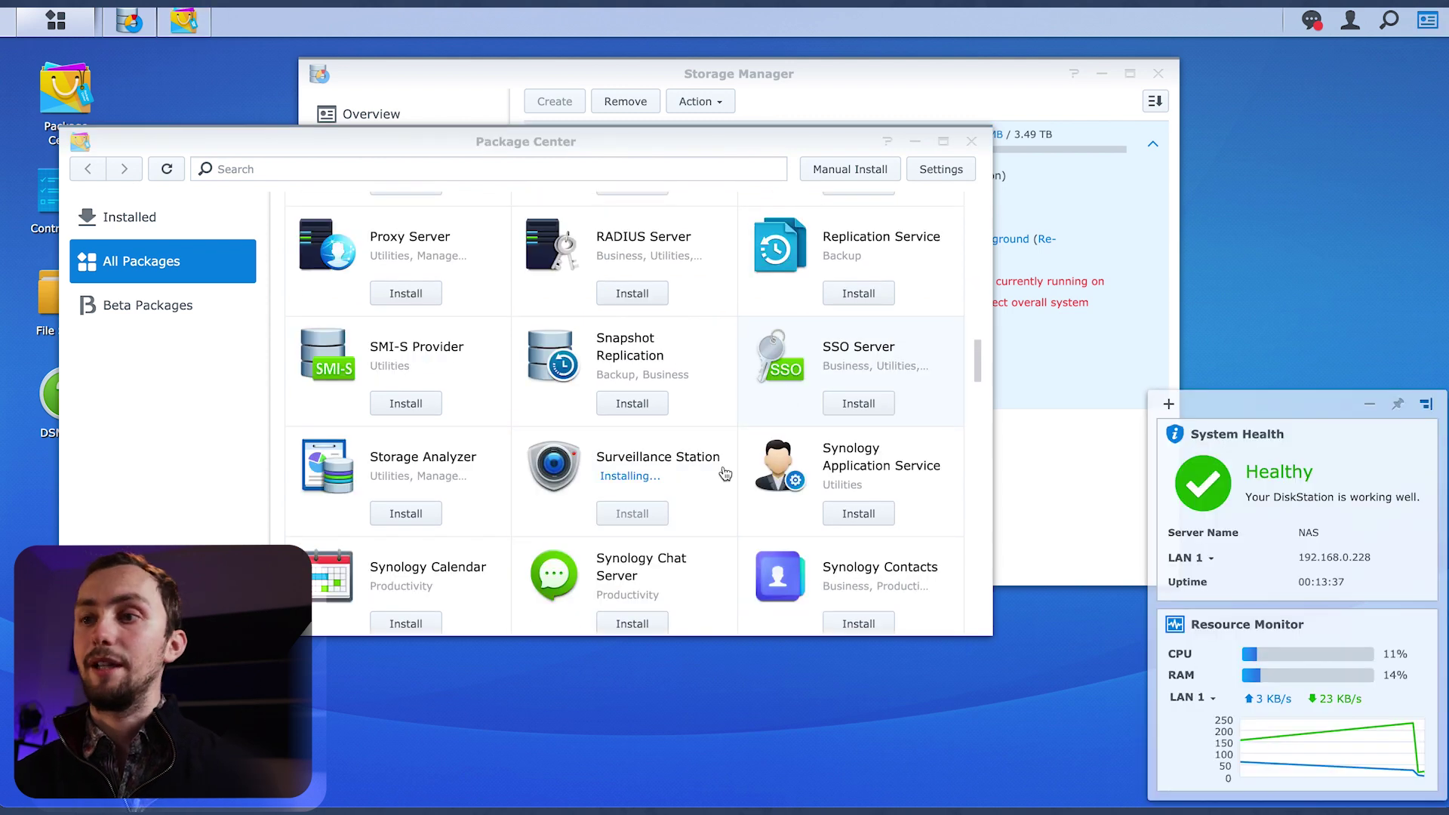
scroll(706, 516, down, 5)
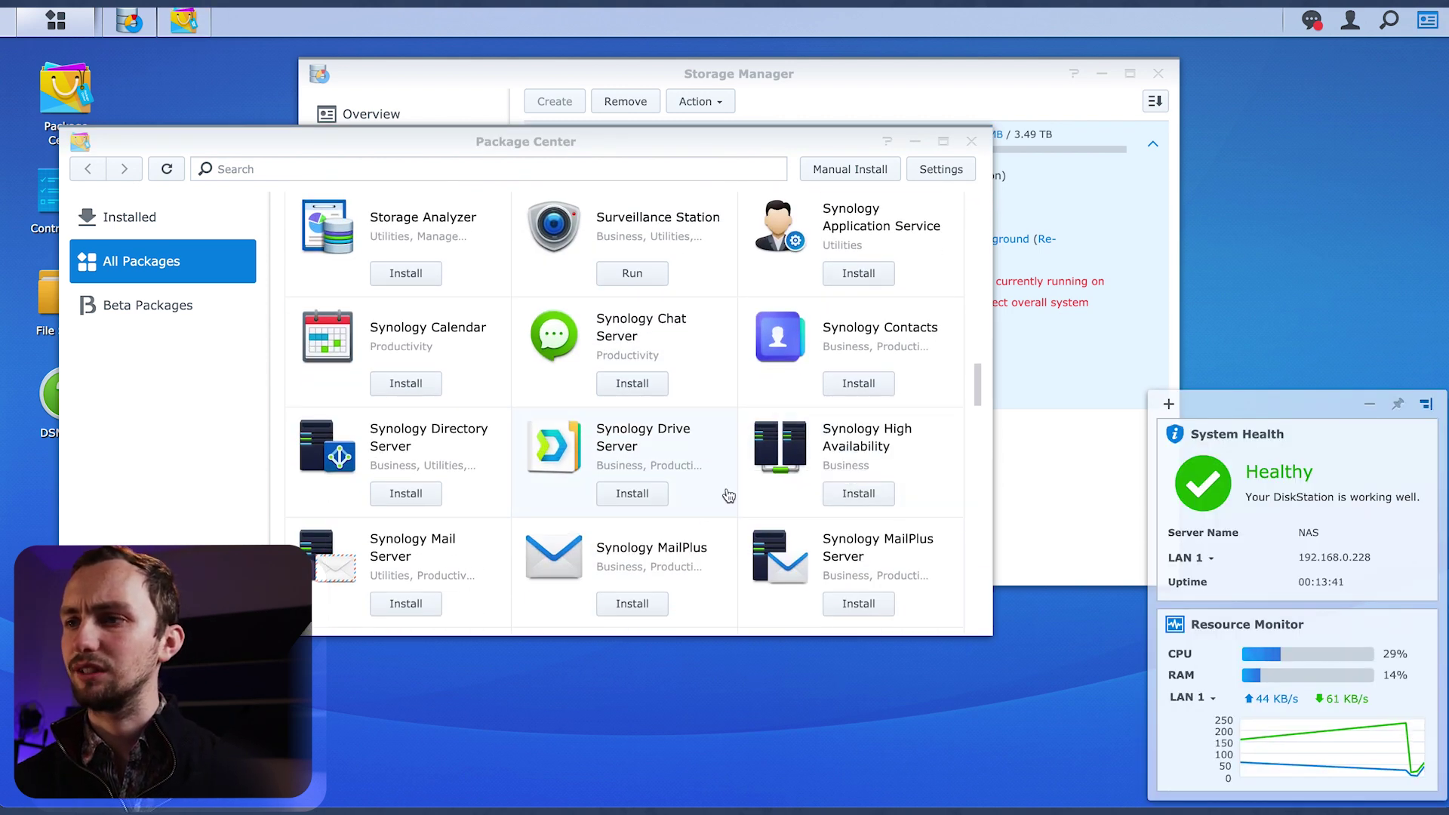
scroll(728, 495, down, 5)
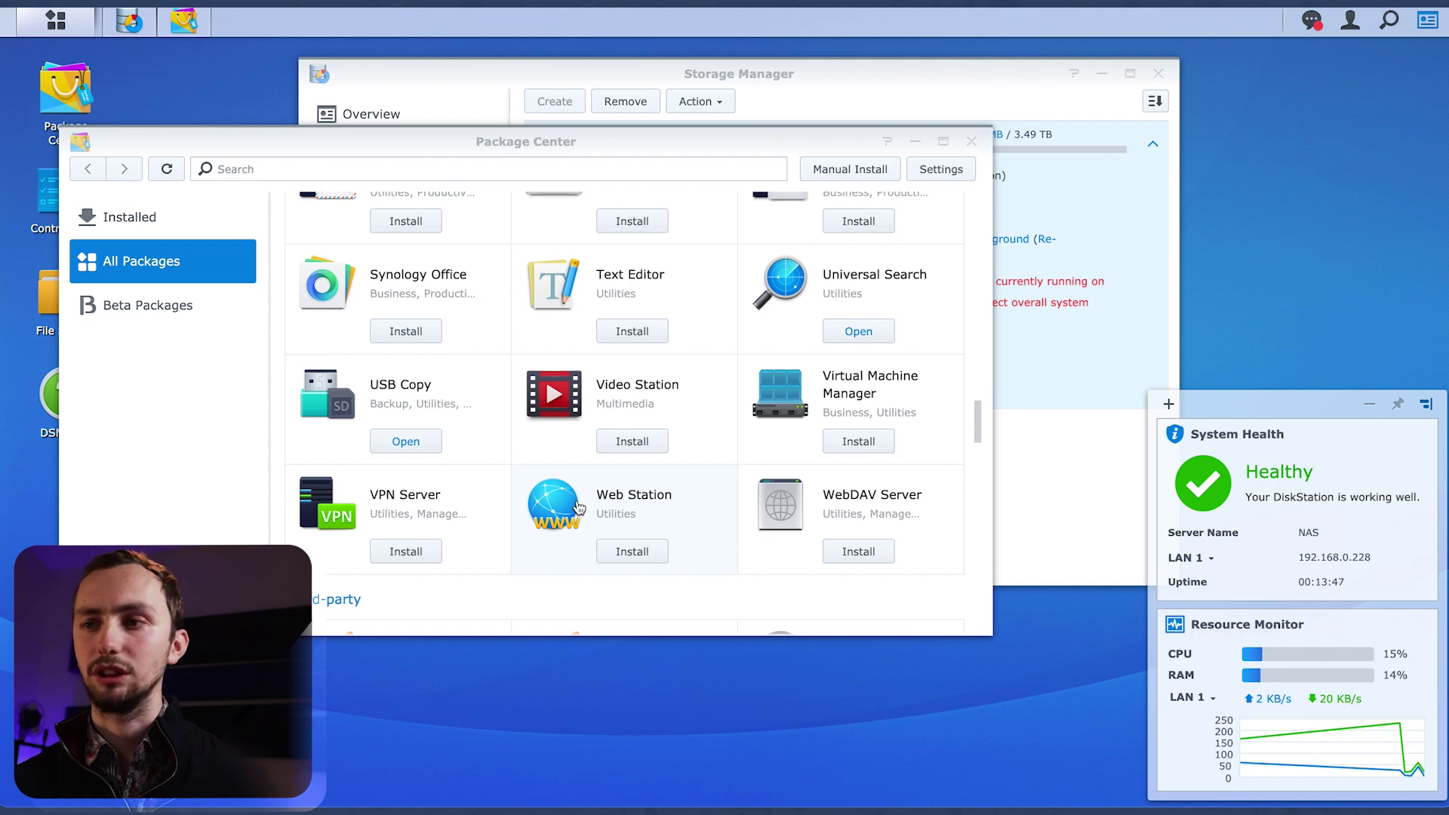
scroll(578, 507, down, 3)
scroll(399, 400, up, 1)
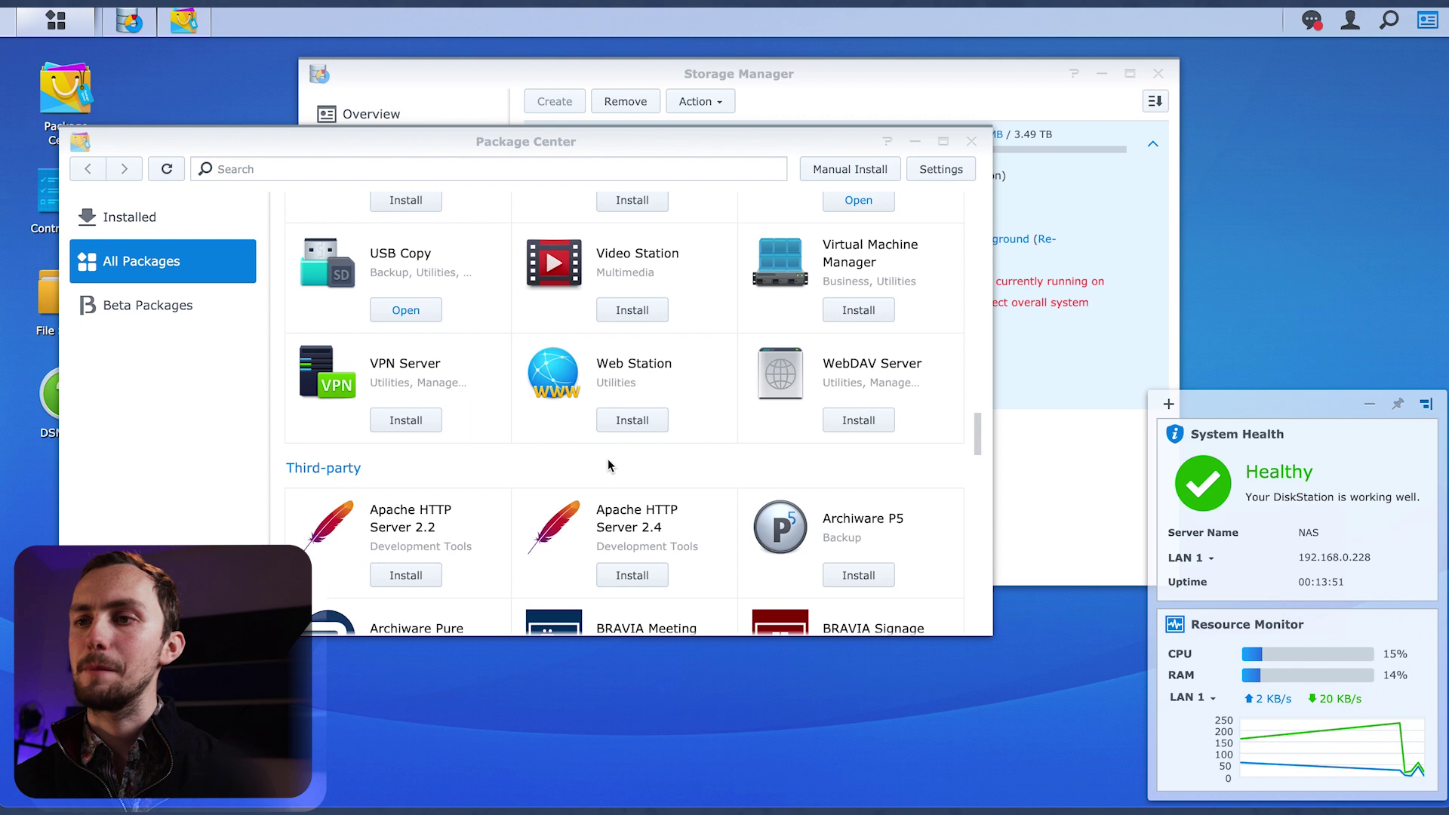
scroll(608, 465, down, 3)
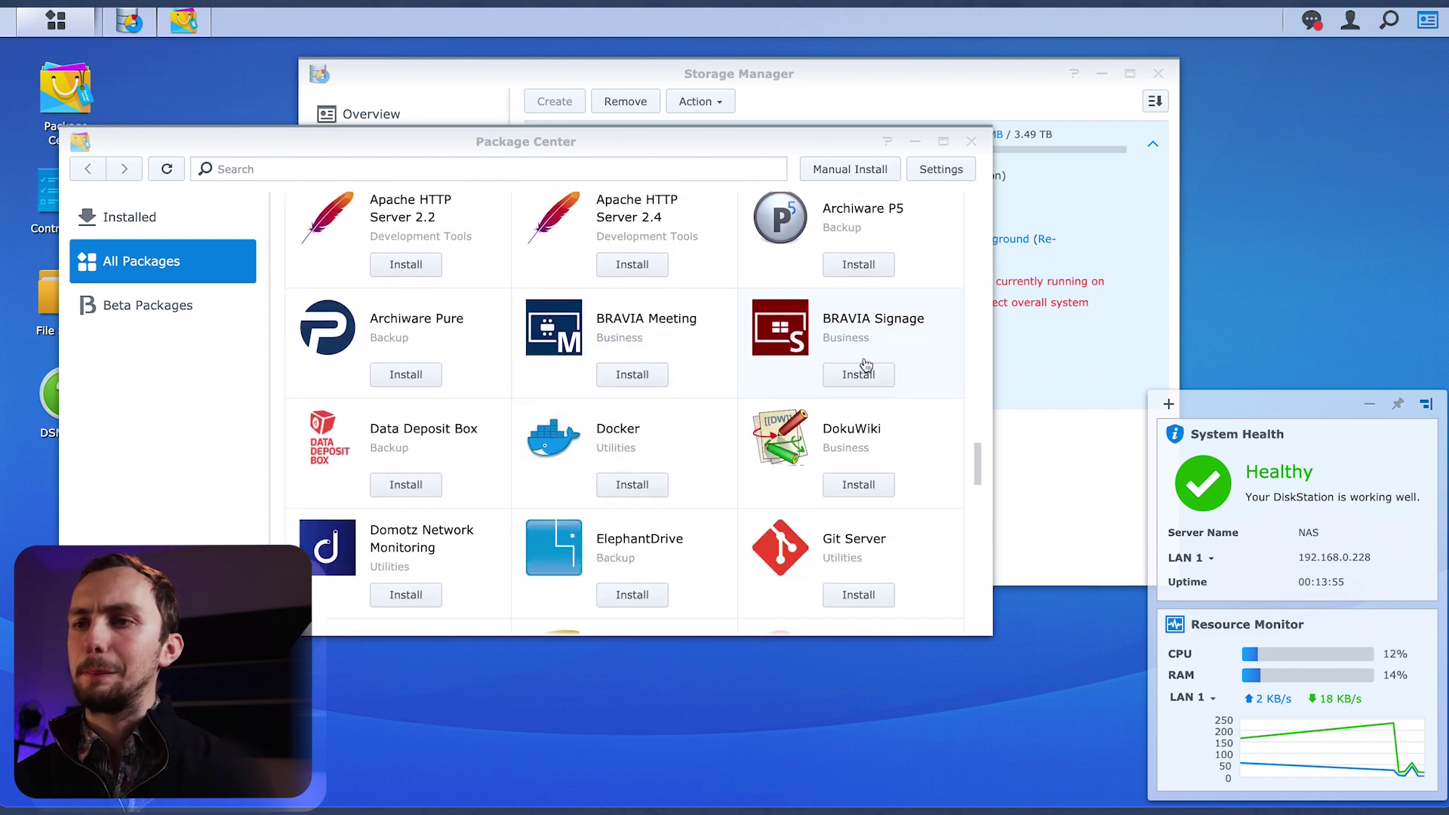
scroll(621, 393, down, 3)
scroll(684, 528, down, 4)
scroll(684, 528, down, 1)
scroll(684, 528, down, 3)
scroll(684, 529, down, 3)
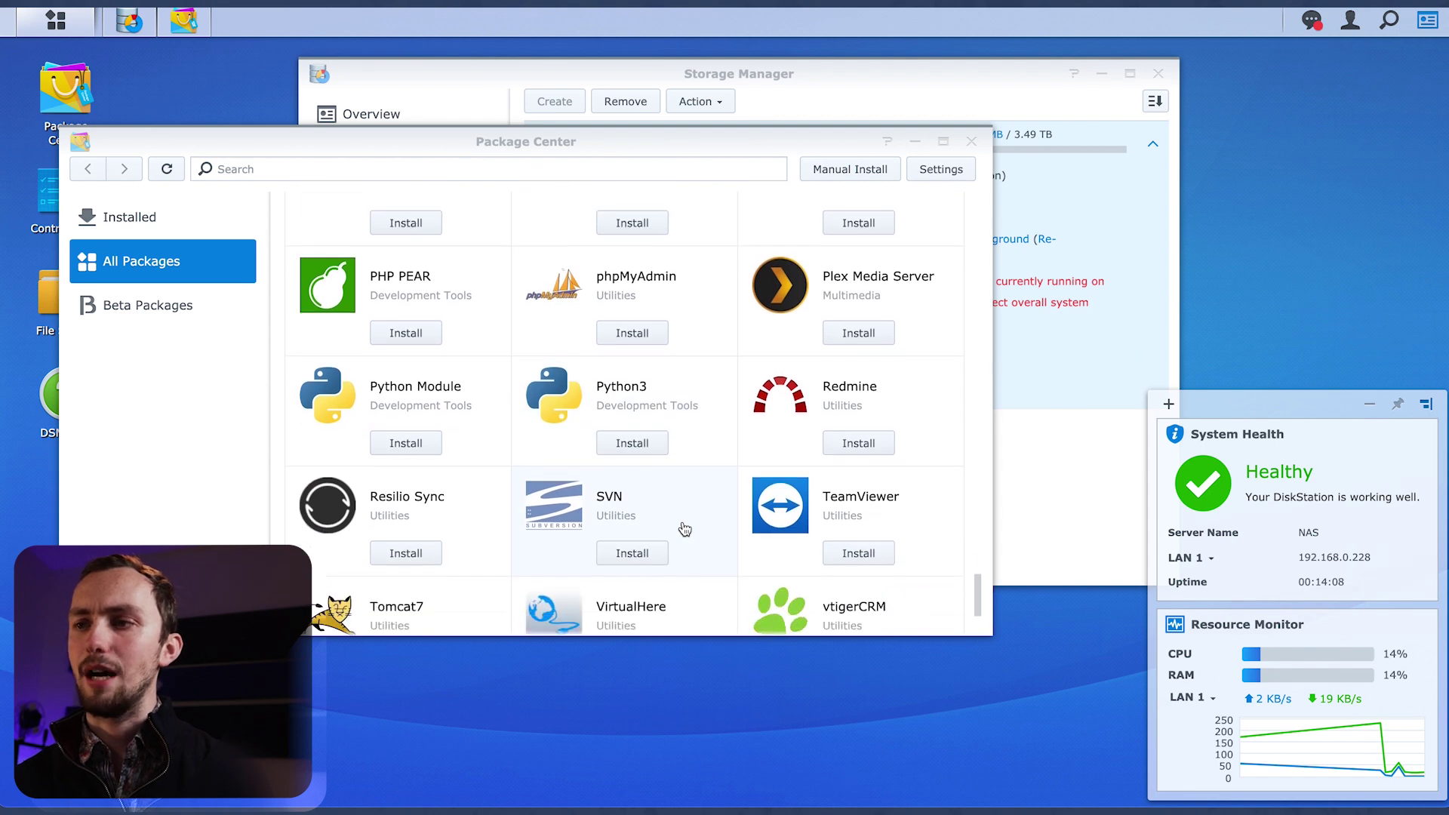
scroll(684, 528, down, 1)
scroll(684, 528, down, 1)
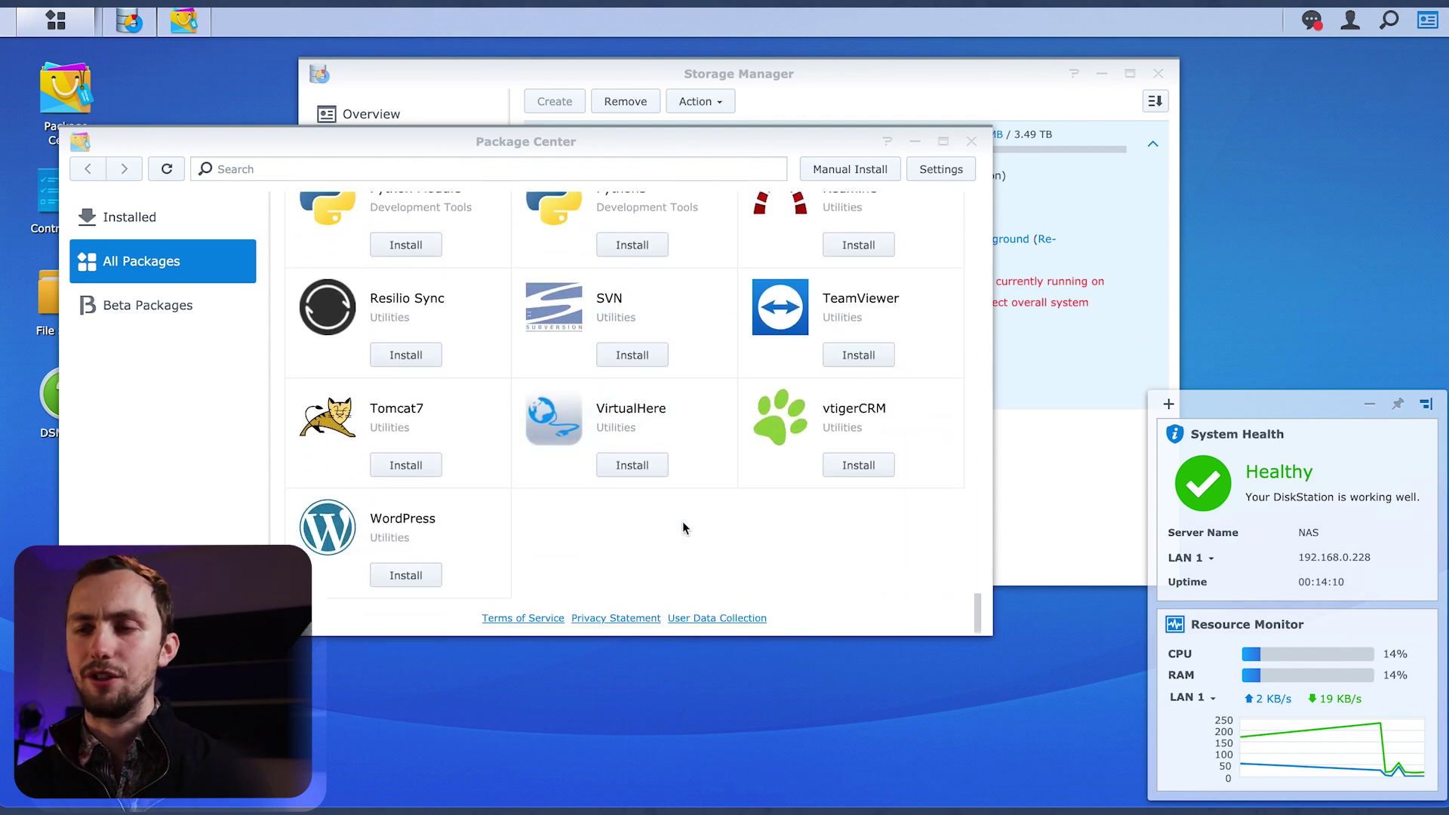
Browse the Beta Packages list, then bring Storage Manager back to the front
click(191, 312)
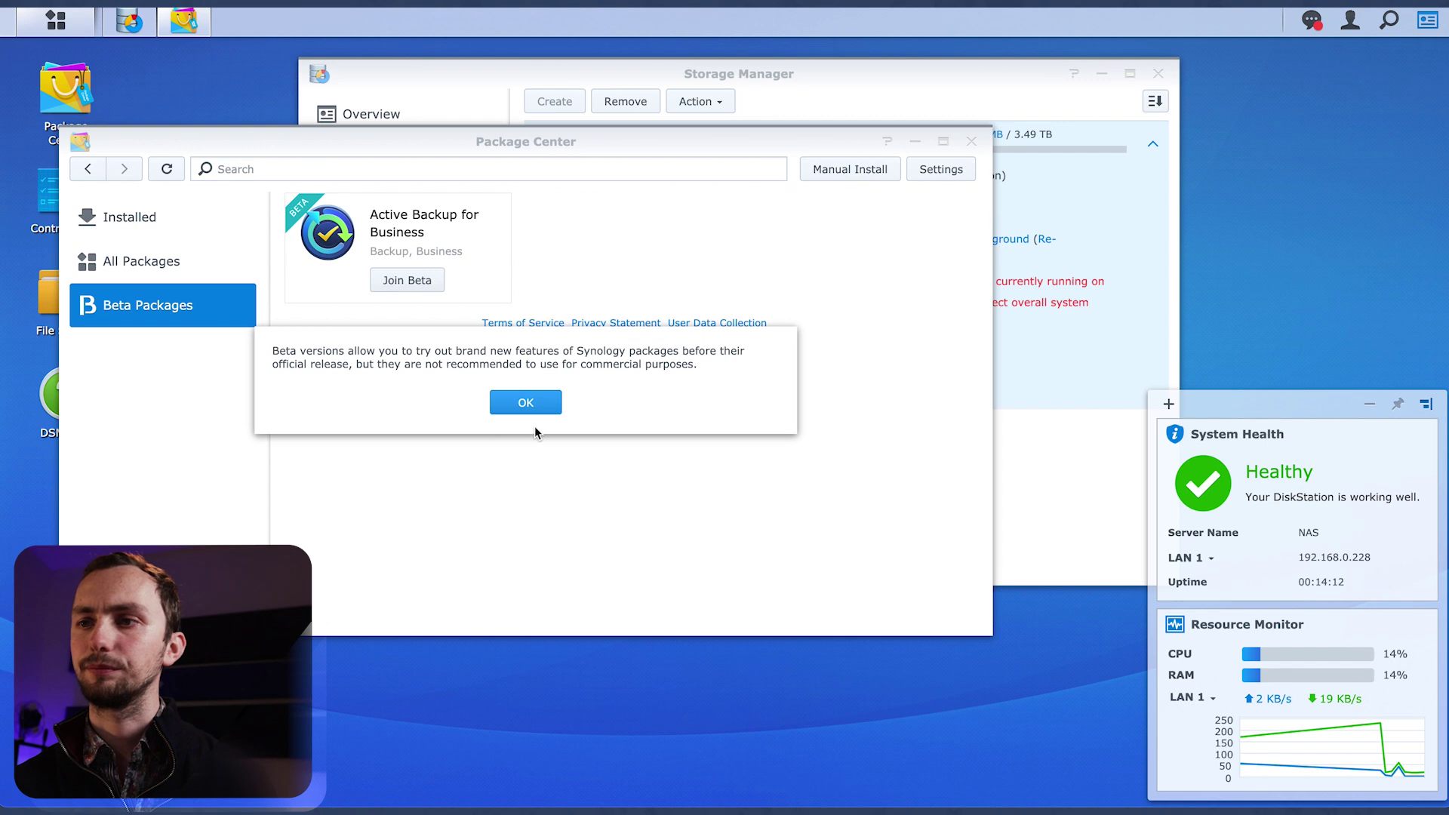
click(526, 402)
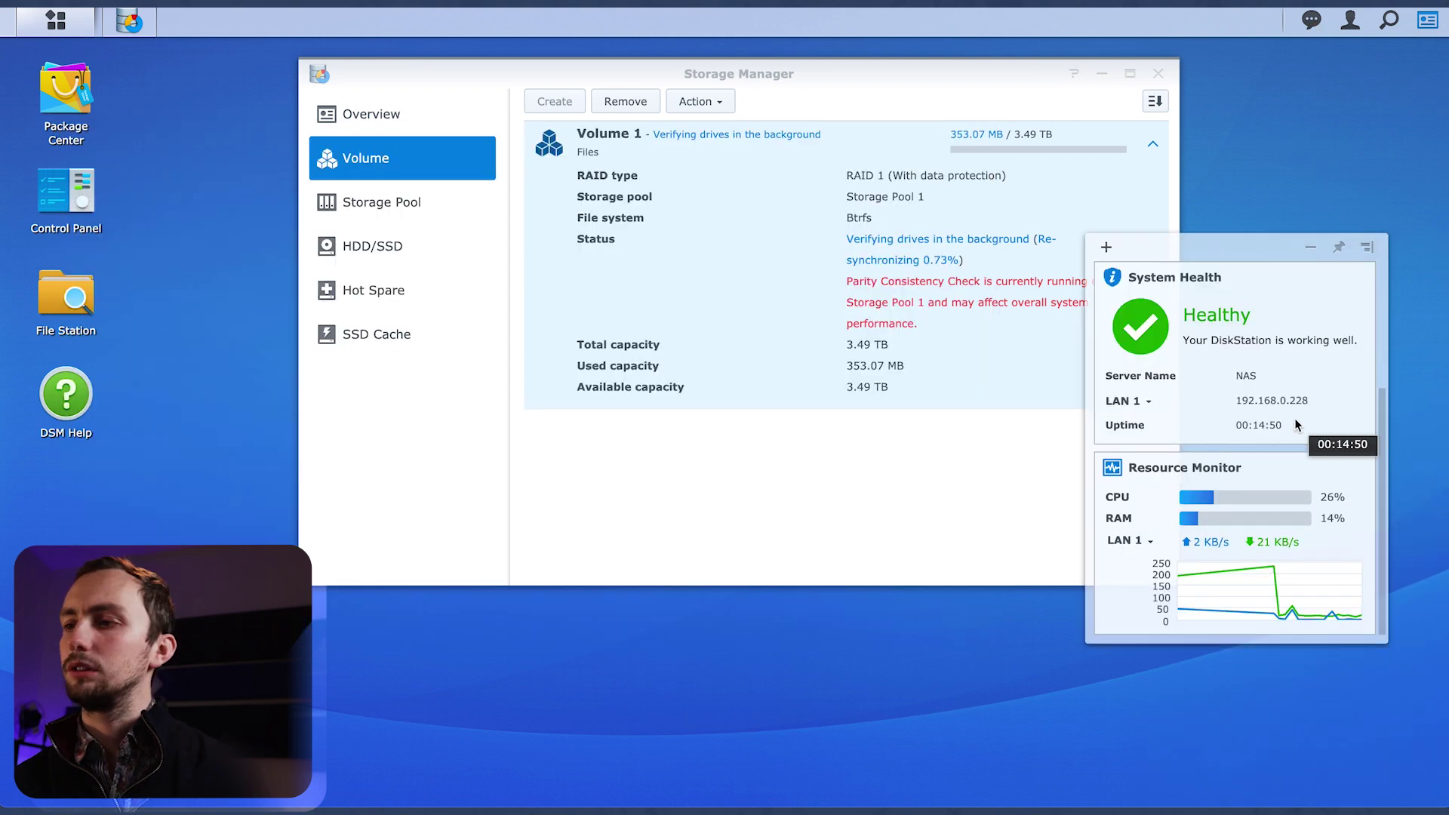
scroll(1295, 425, up, 3)
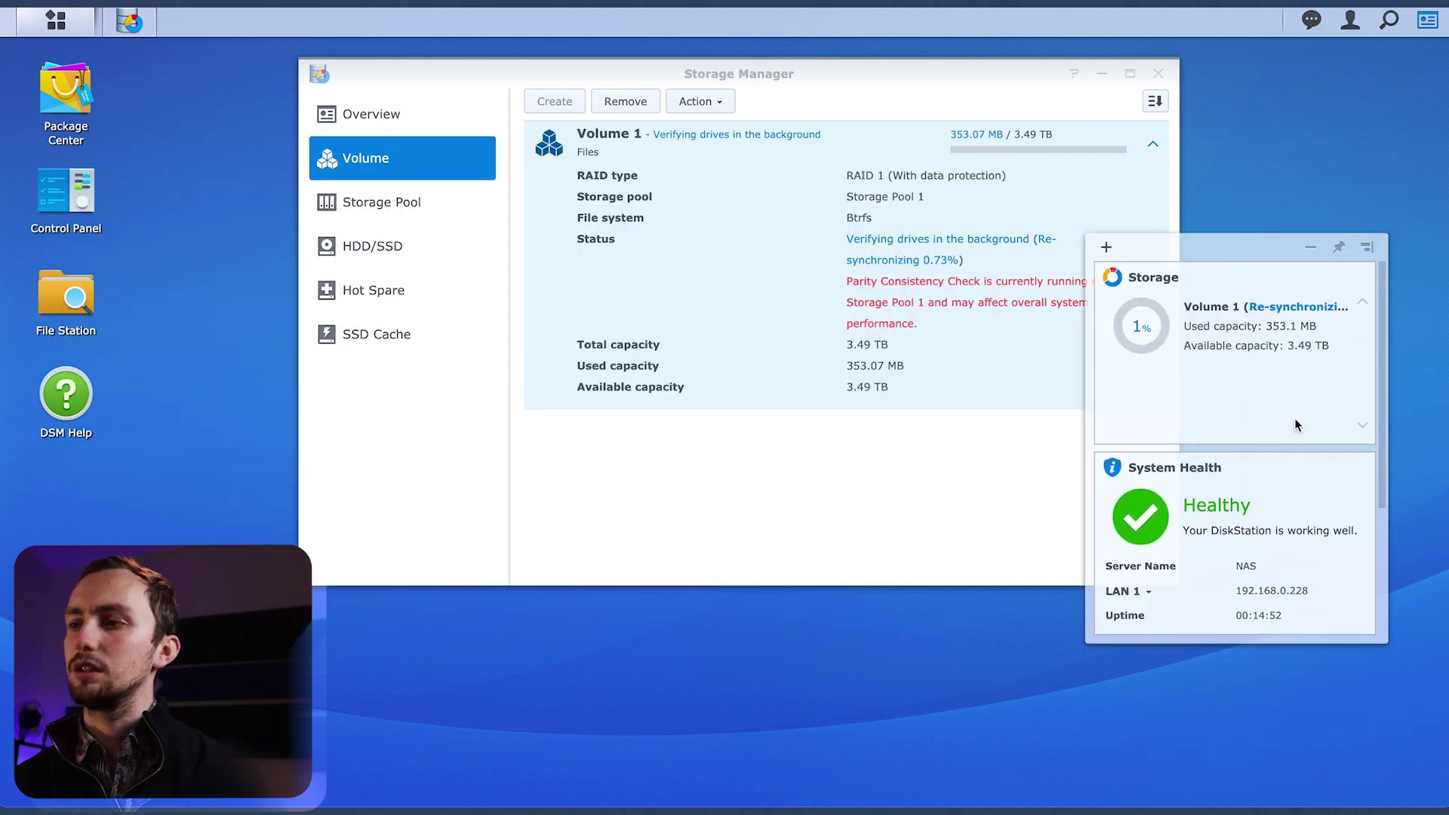
click(1143, 595)
click(1200, 604)
click(839, 460)
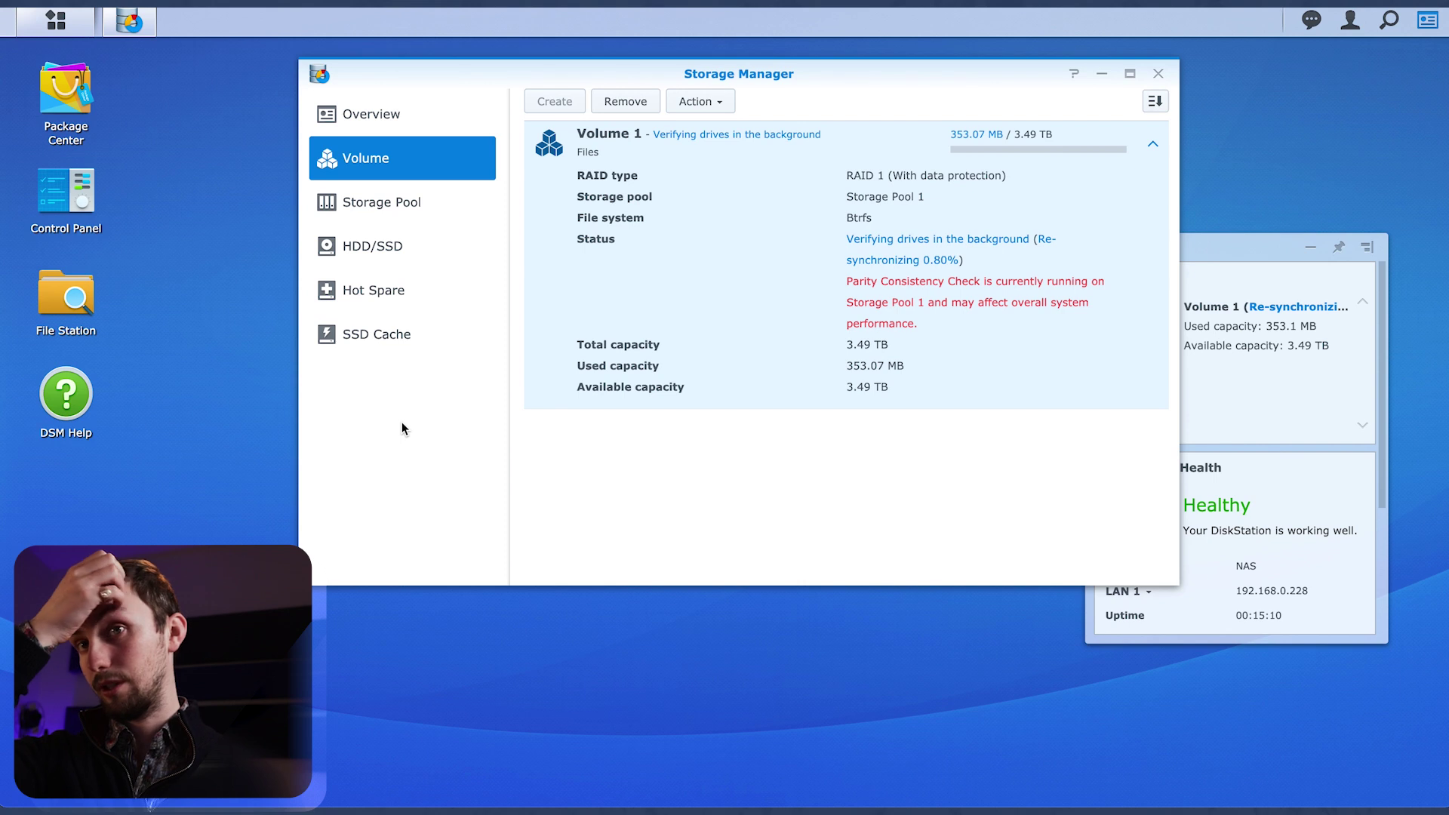
Open a Finder window and select the NAS under Network
mouse_move(689, 807)
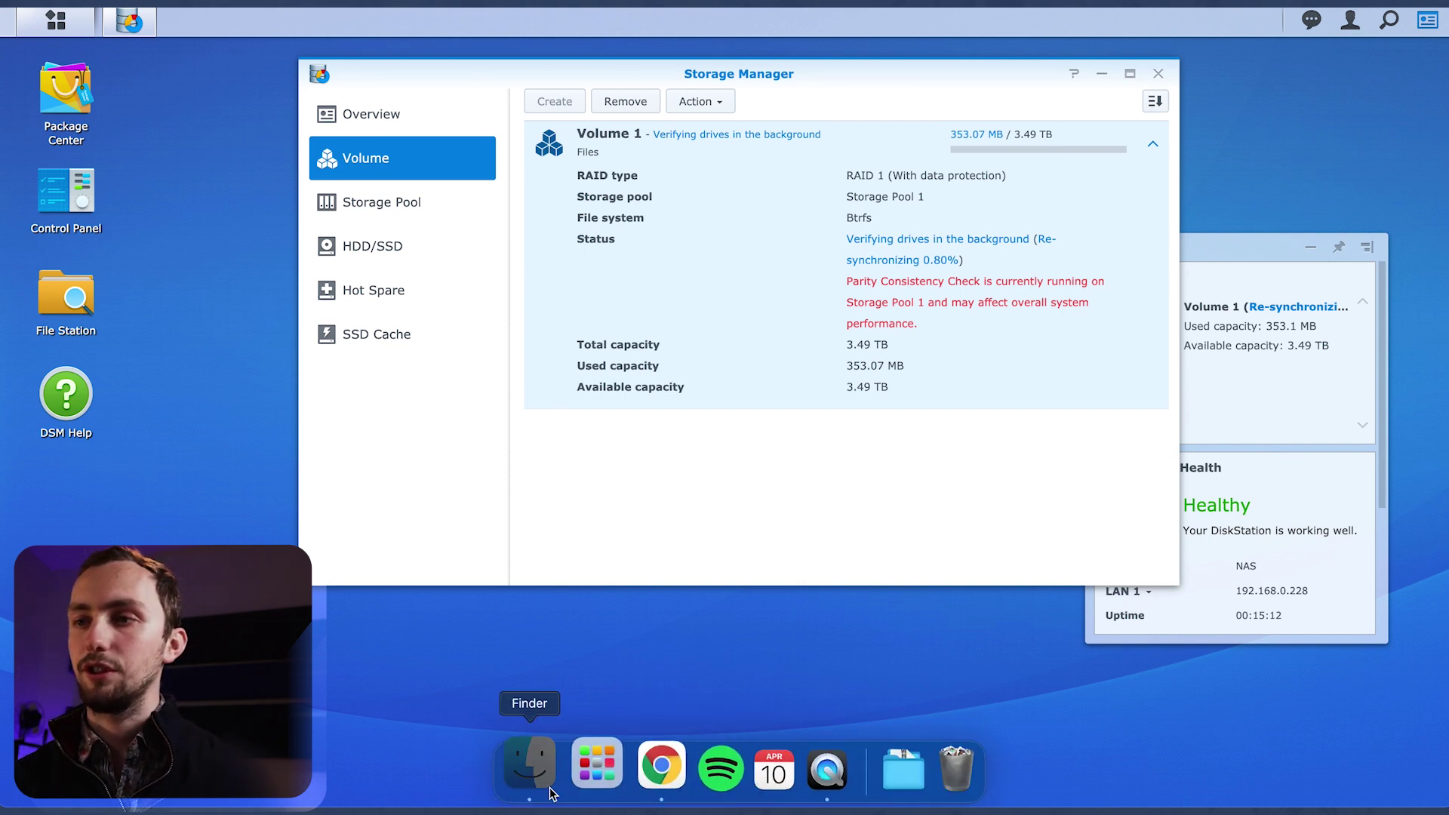
click(549, 789)
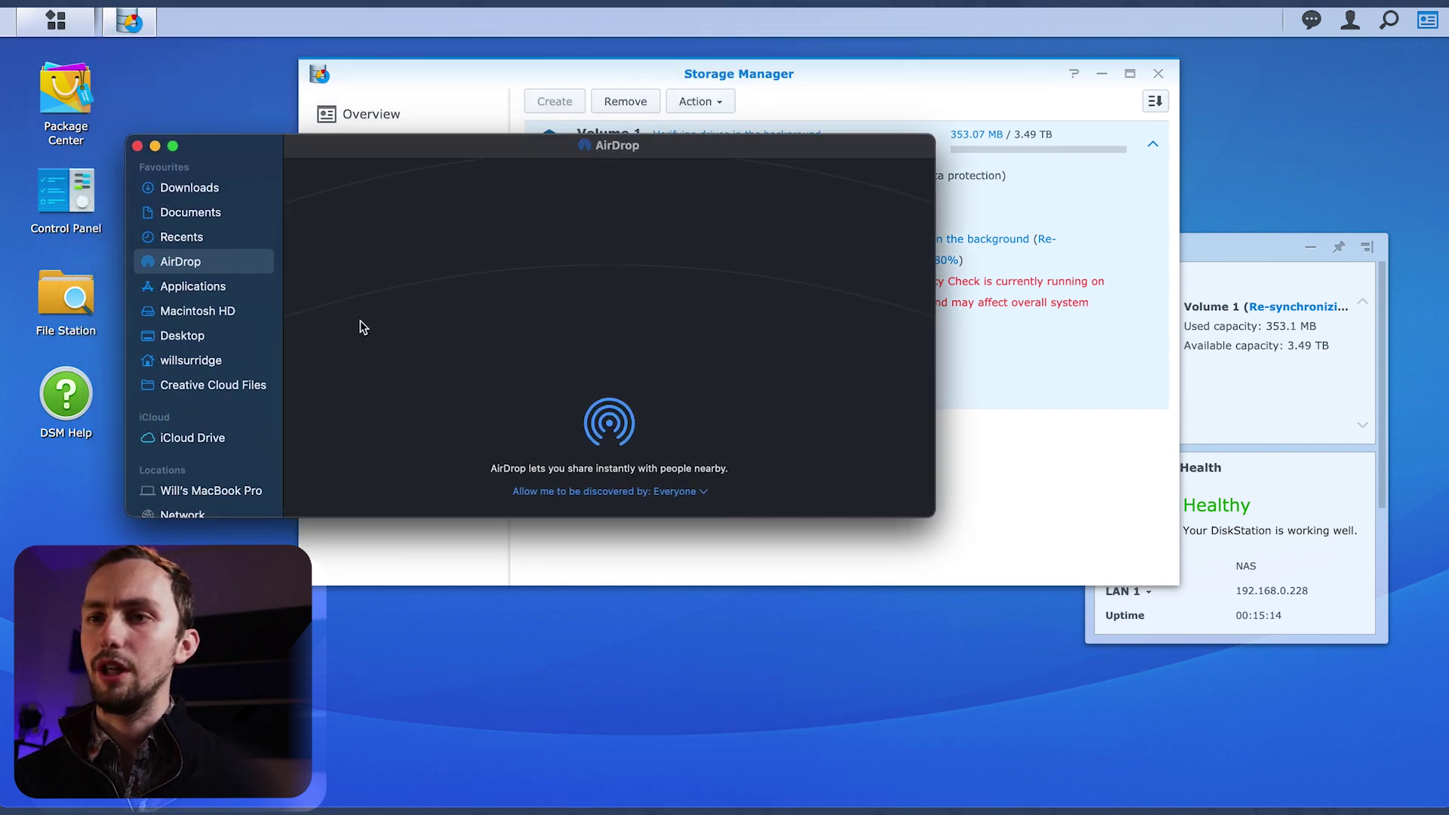
scroll(204, 491, down, 2)
click(215, 456)
scroll(226, 439, up, 2)
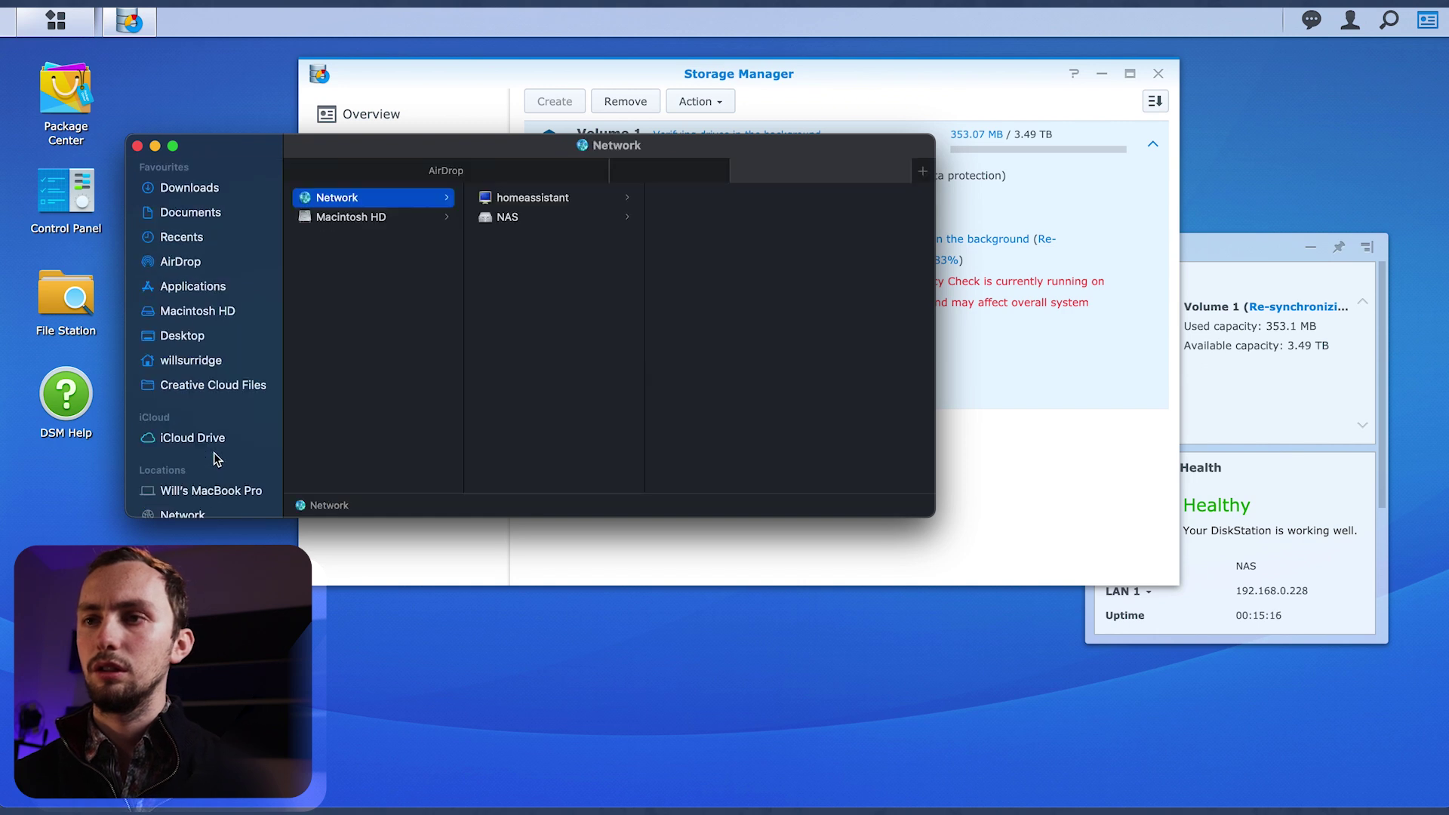
click(550, 219)
Connect to the NAS with the user's name and password and open the surveillance share
drag(565, 219, 210, 491)
text(will)
key(Tab)
text(••••••••)
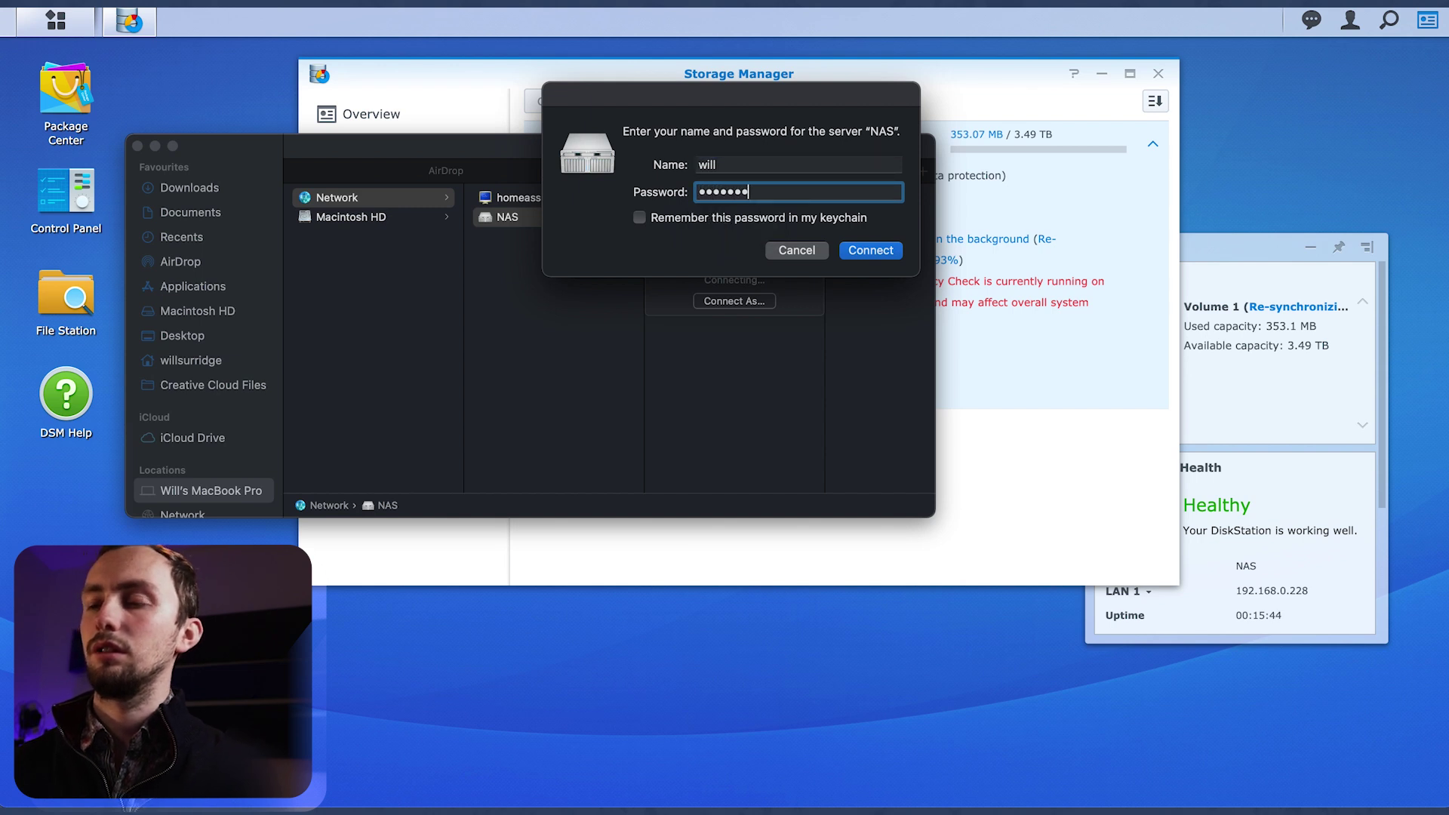
click(866, 249)
click(698, 332)
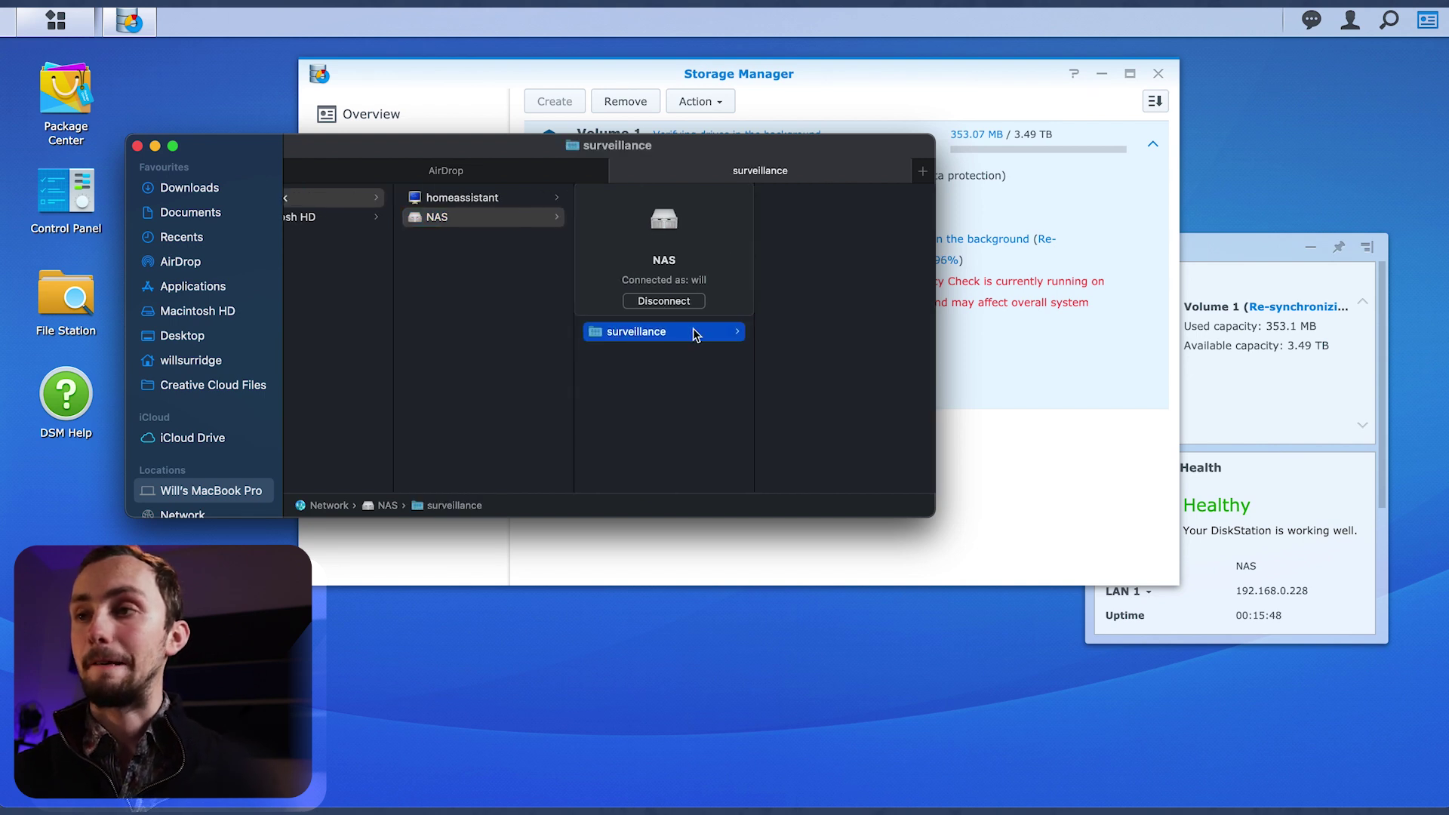
scroll(693, 382, left, 2)
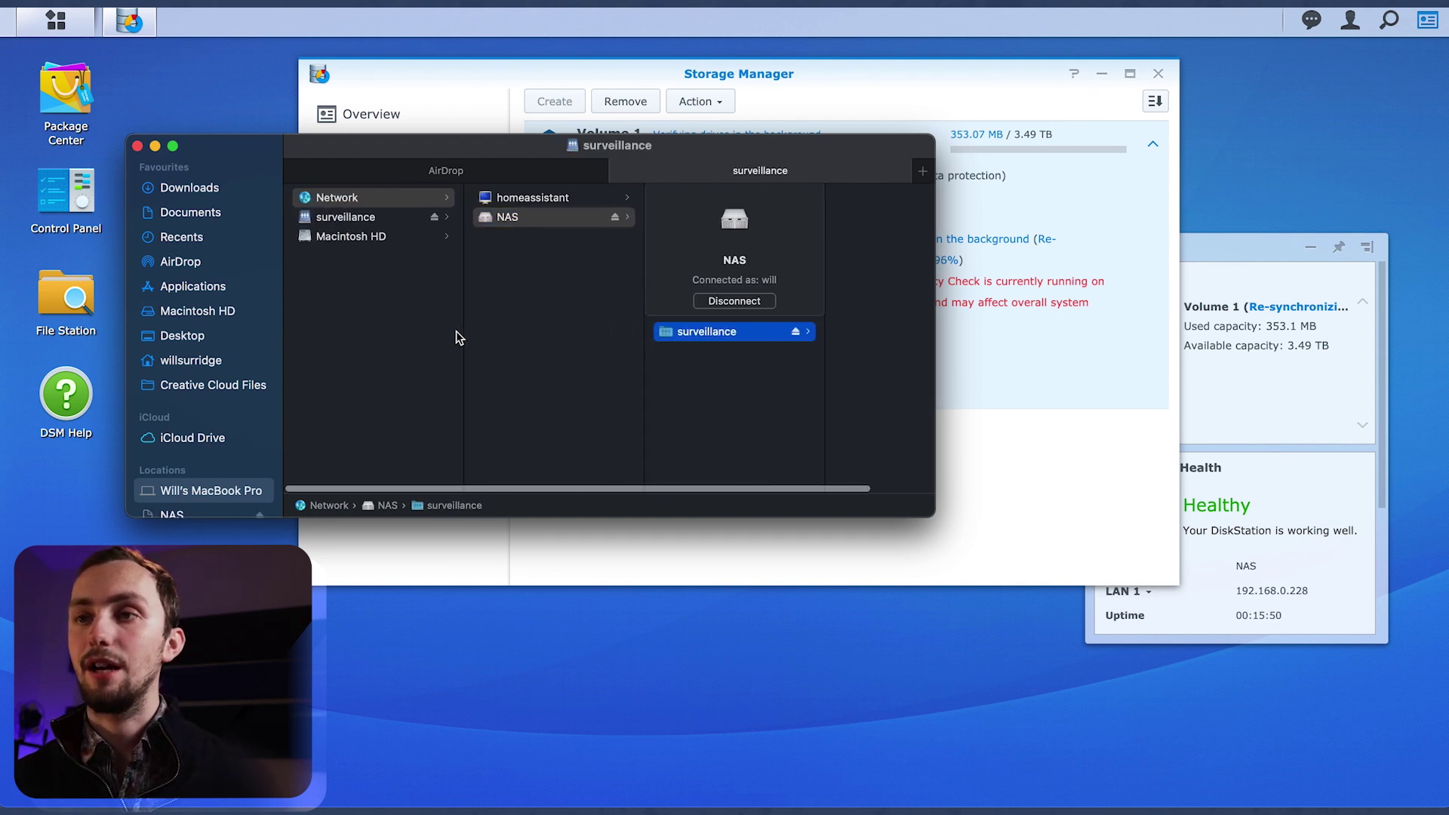
click(708, 370)
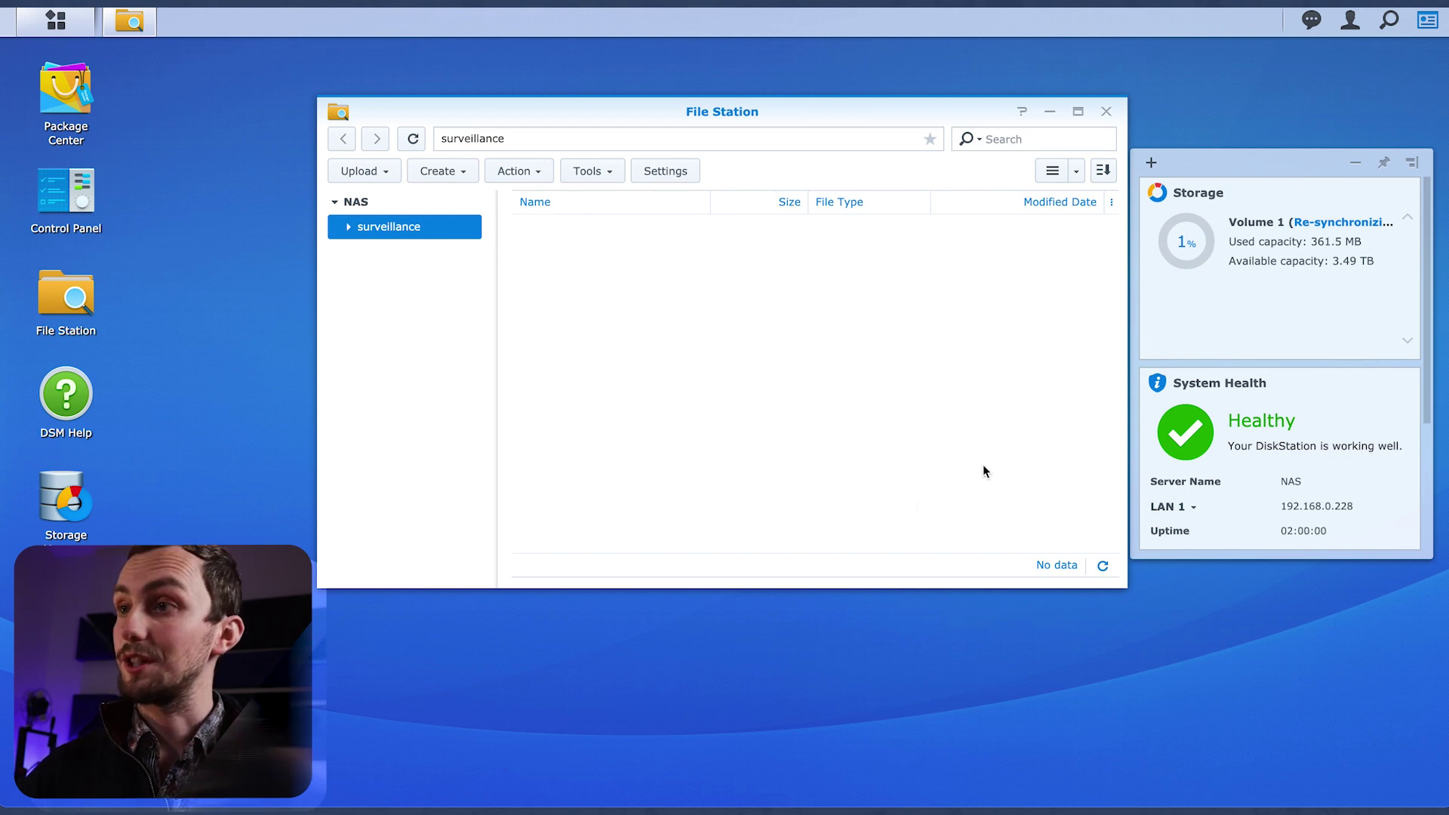
Close File Station and open the Shared Folder page of DSM's Control Panel
click(1104, 113)
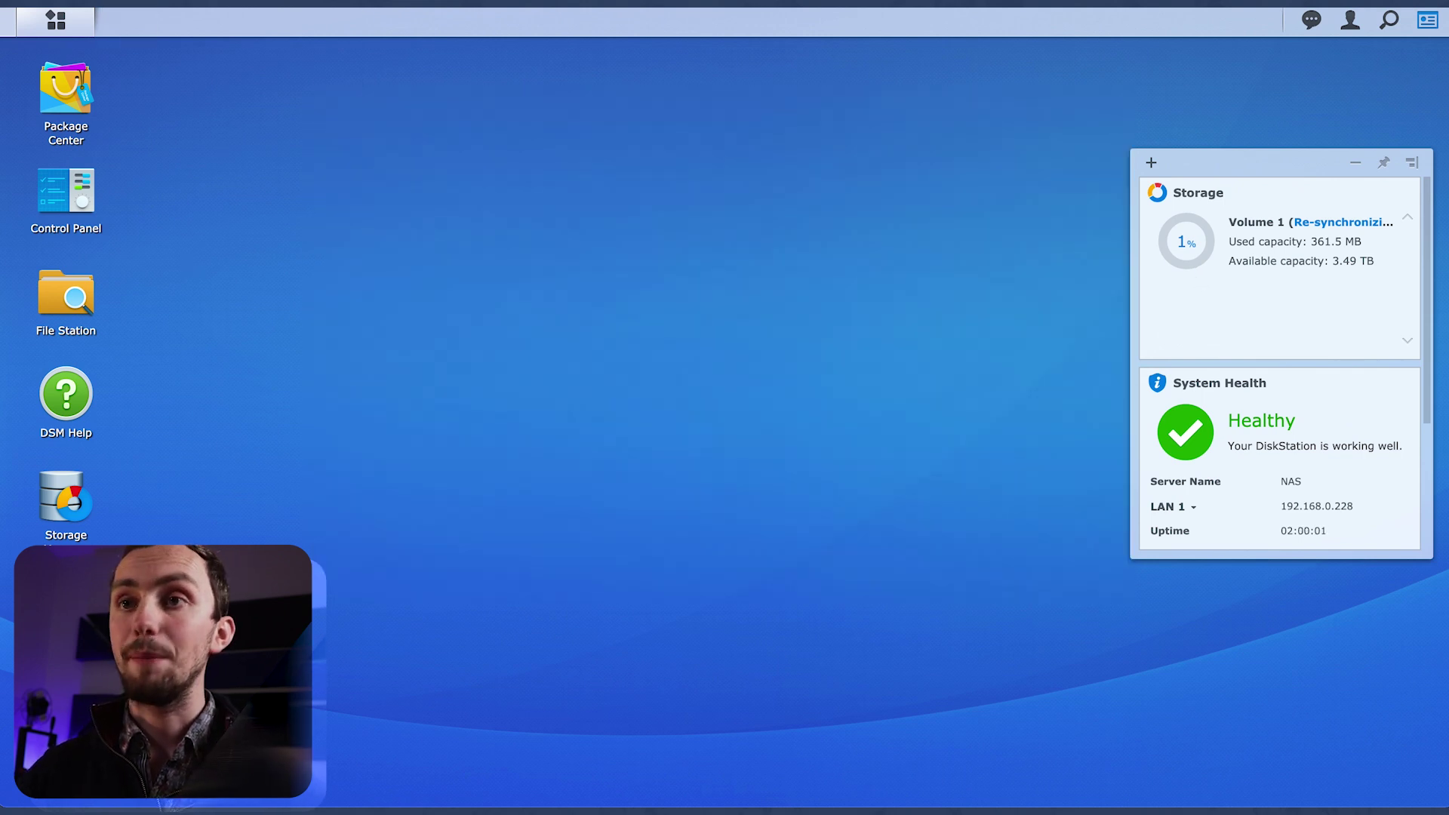
click(55, 20)
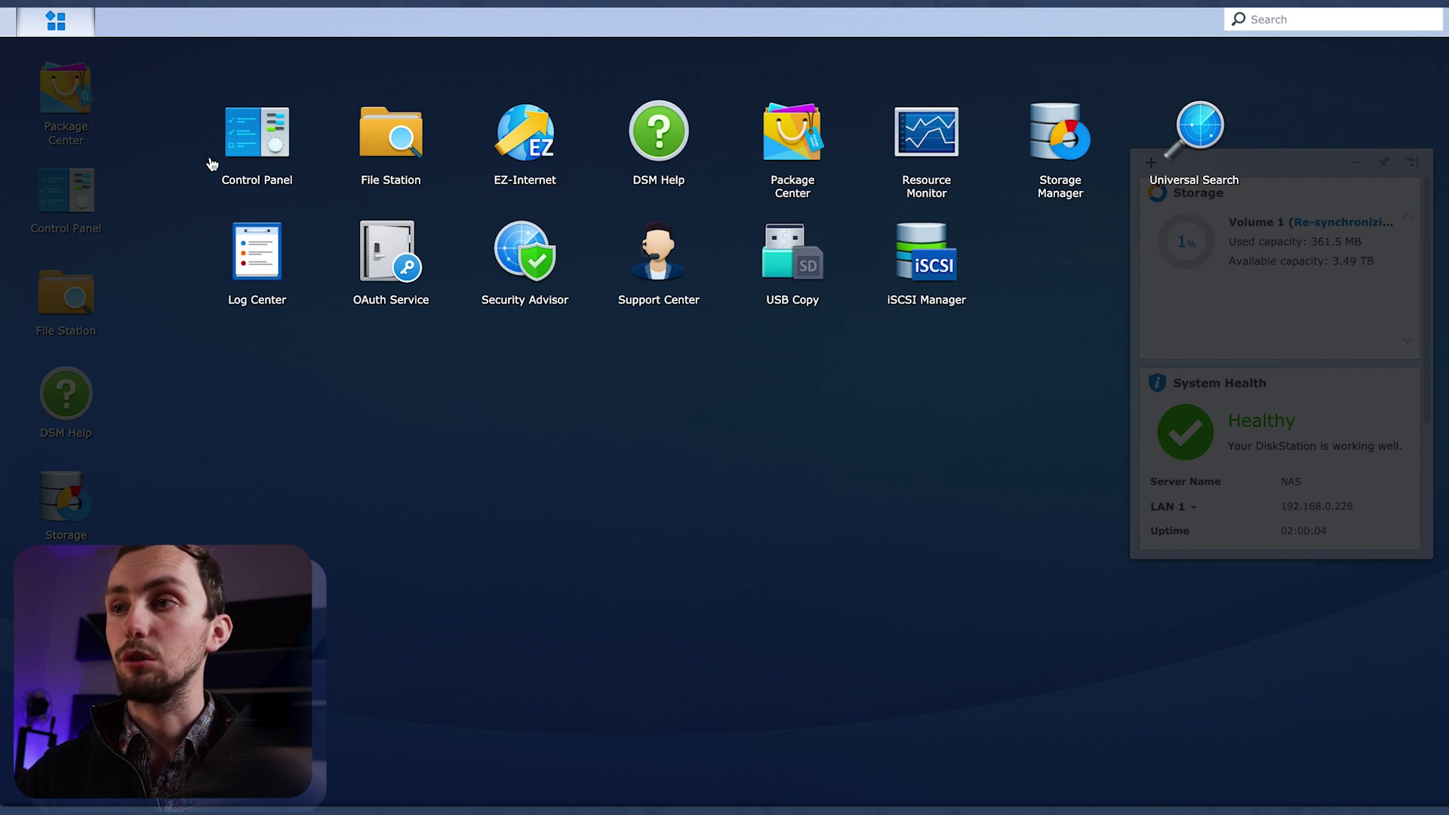
click(236, 157)
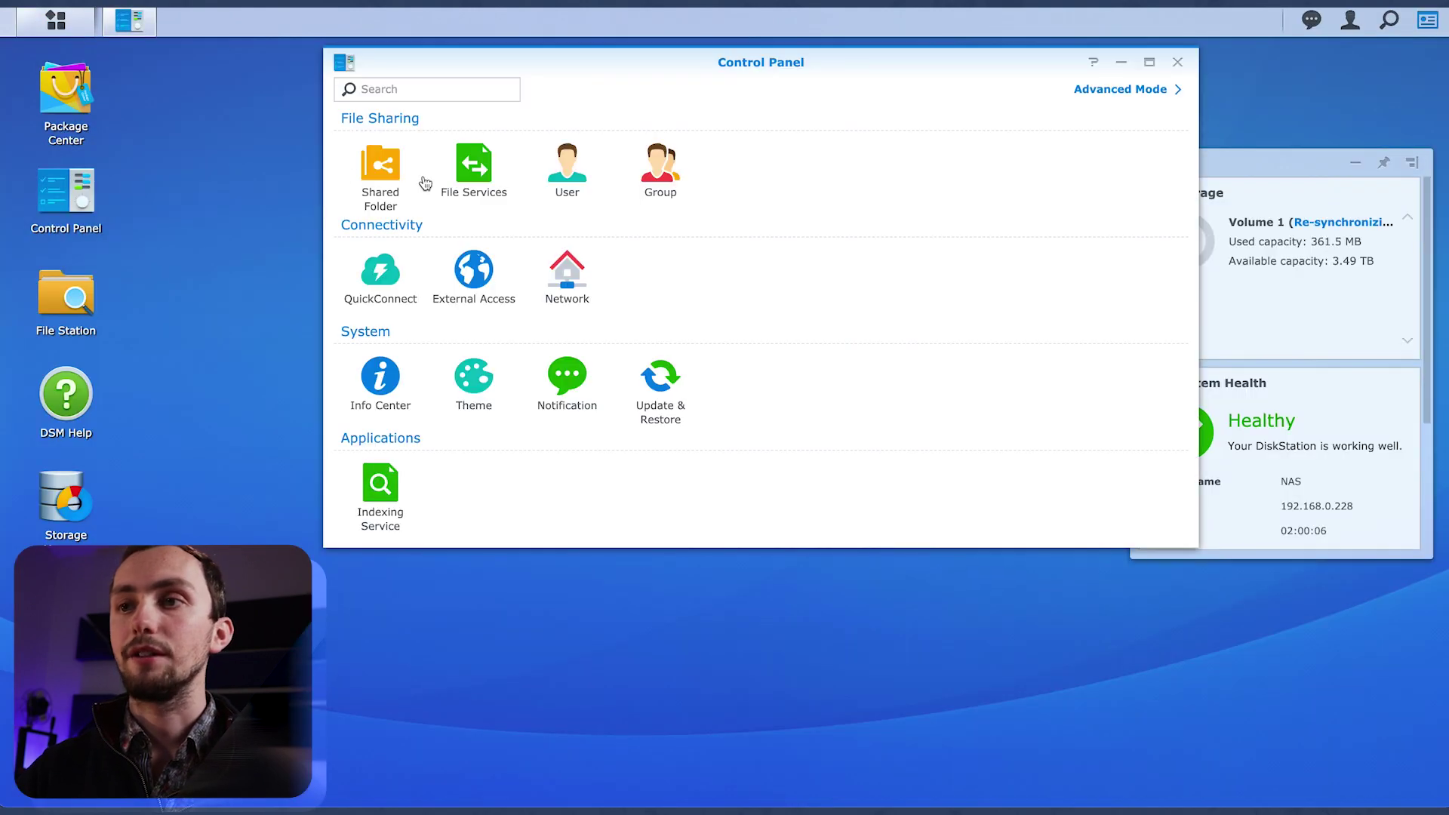
click(385, 171)
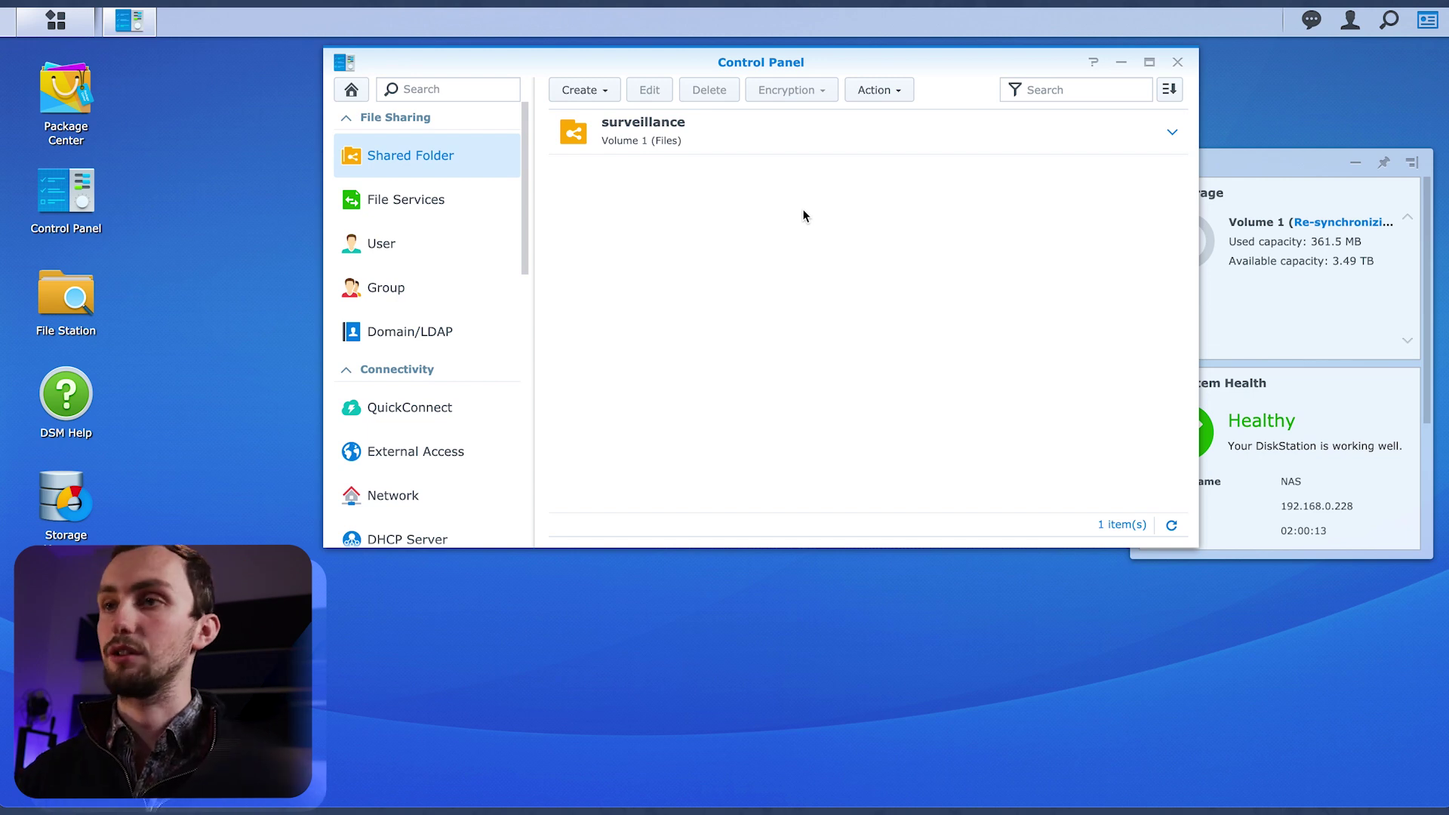
Create an unencrypted shared folder named Files on Volume 1: Btrfs
click(602, 91)
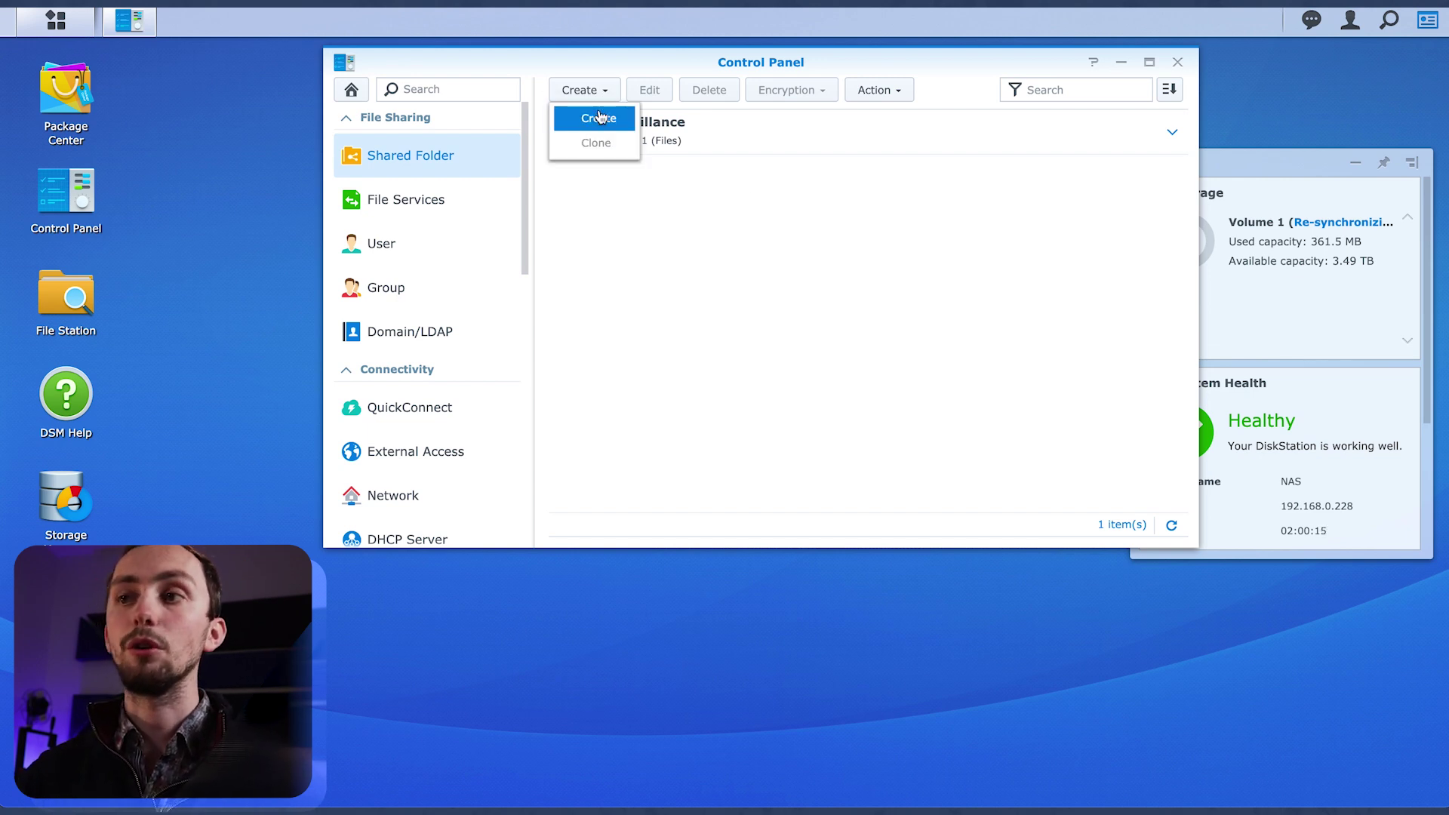
click(596, 118)
click(657, 204)
click(650, 221)
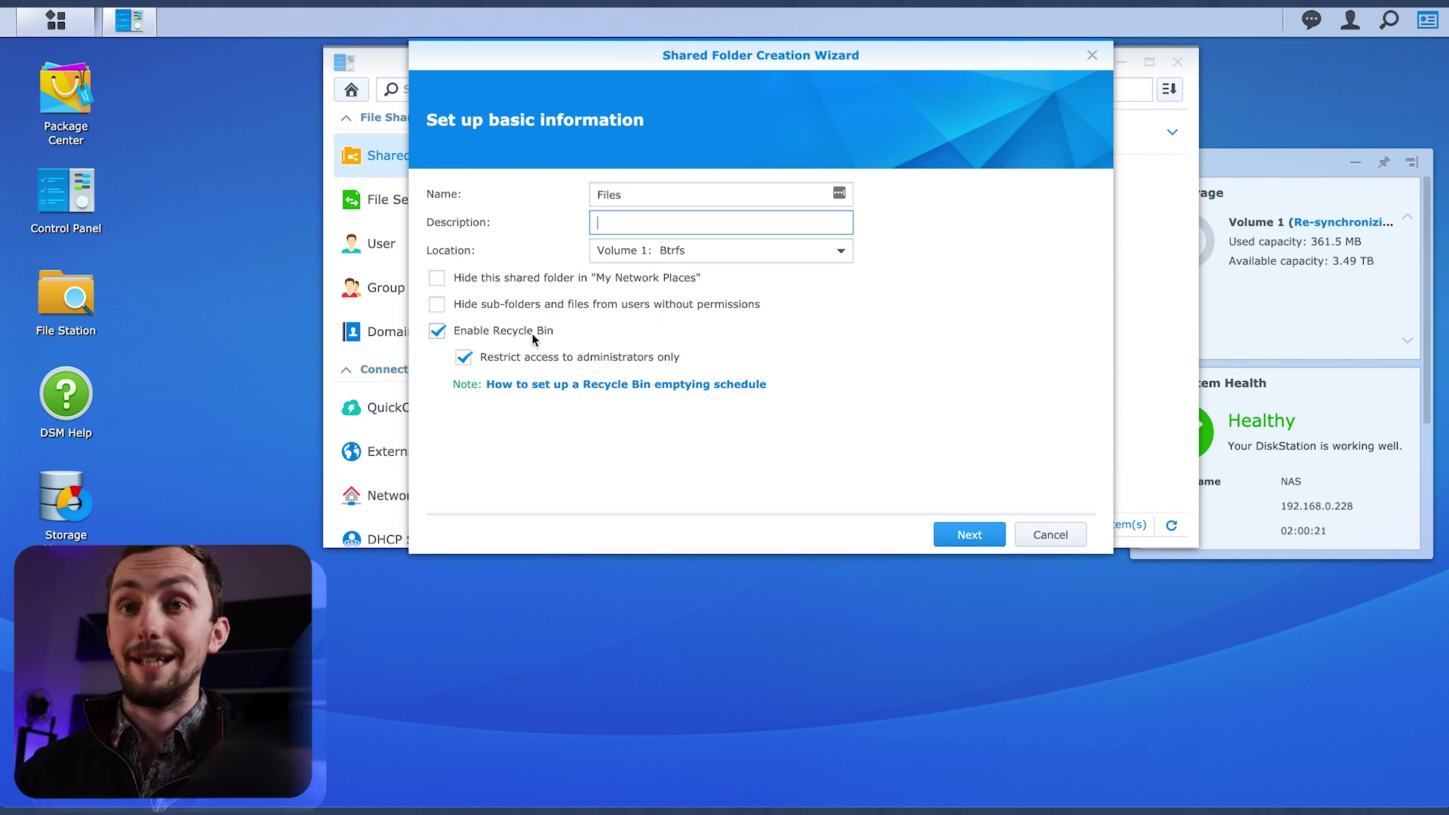
click(636, 252)
click(683, 253)
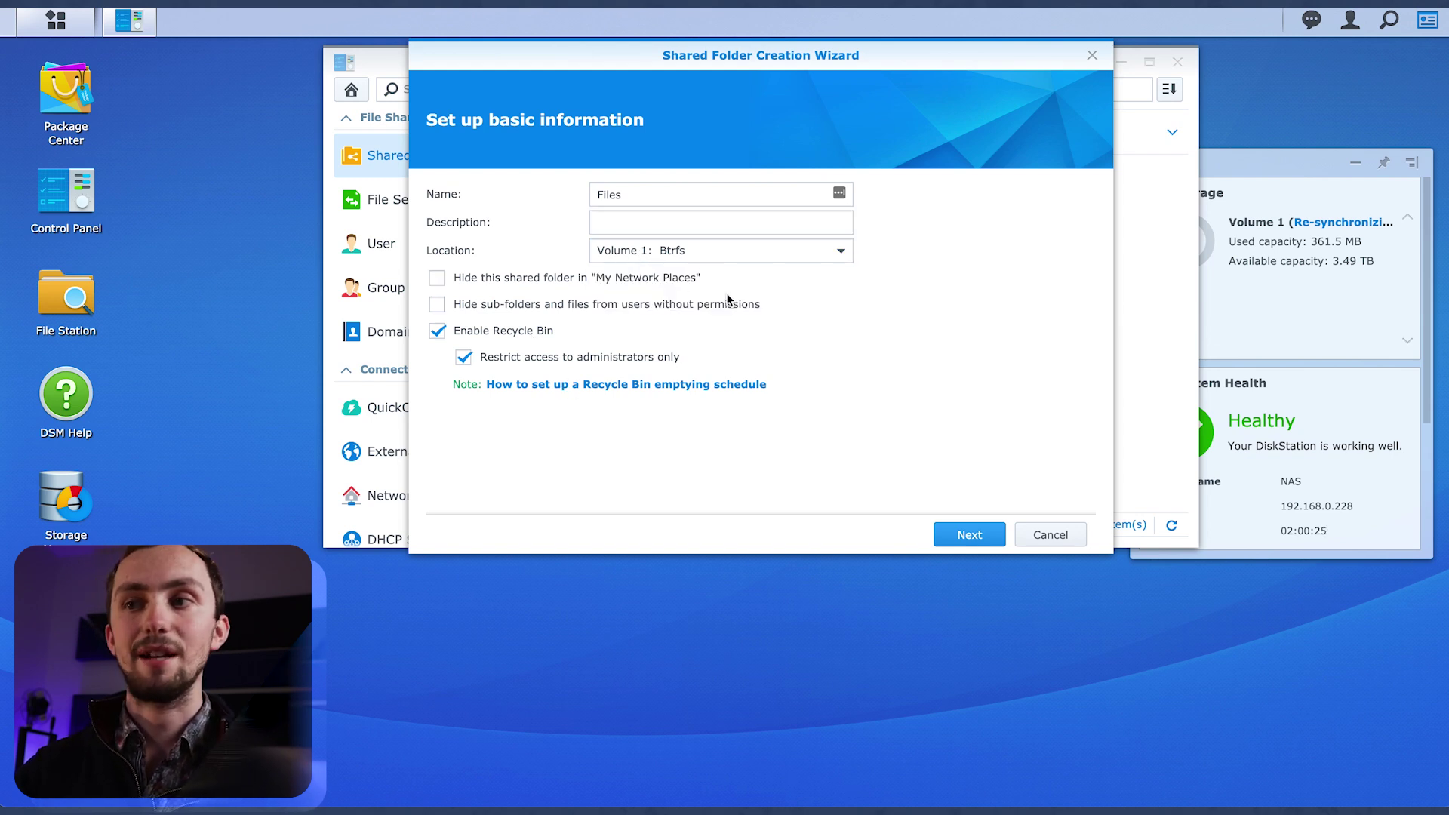
click(974, 535)
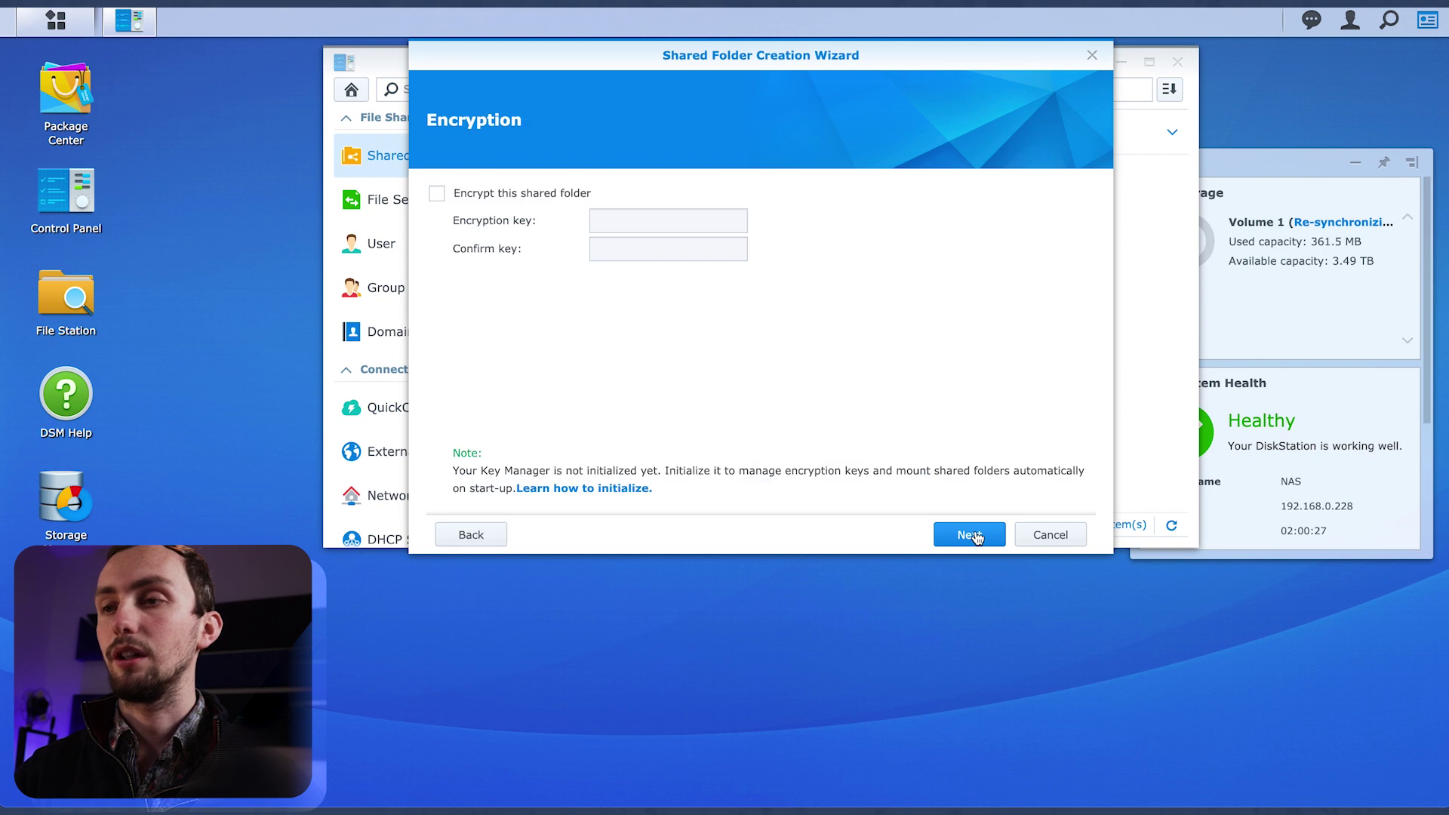
click(994, 538)
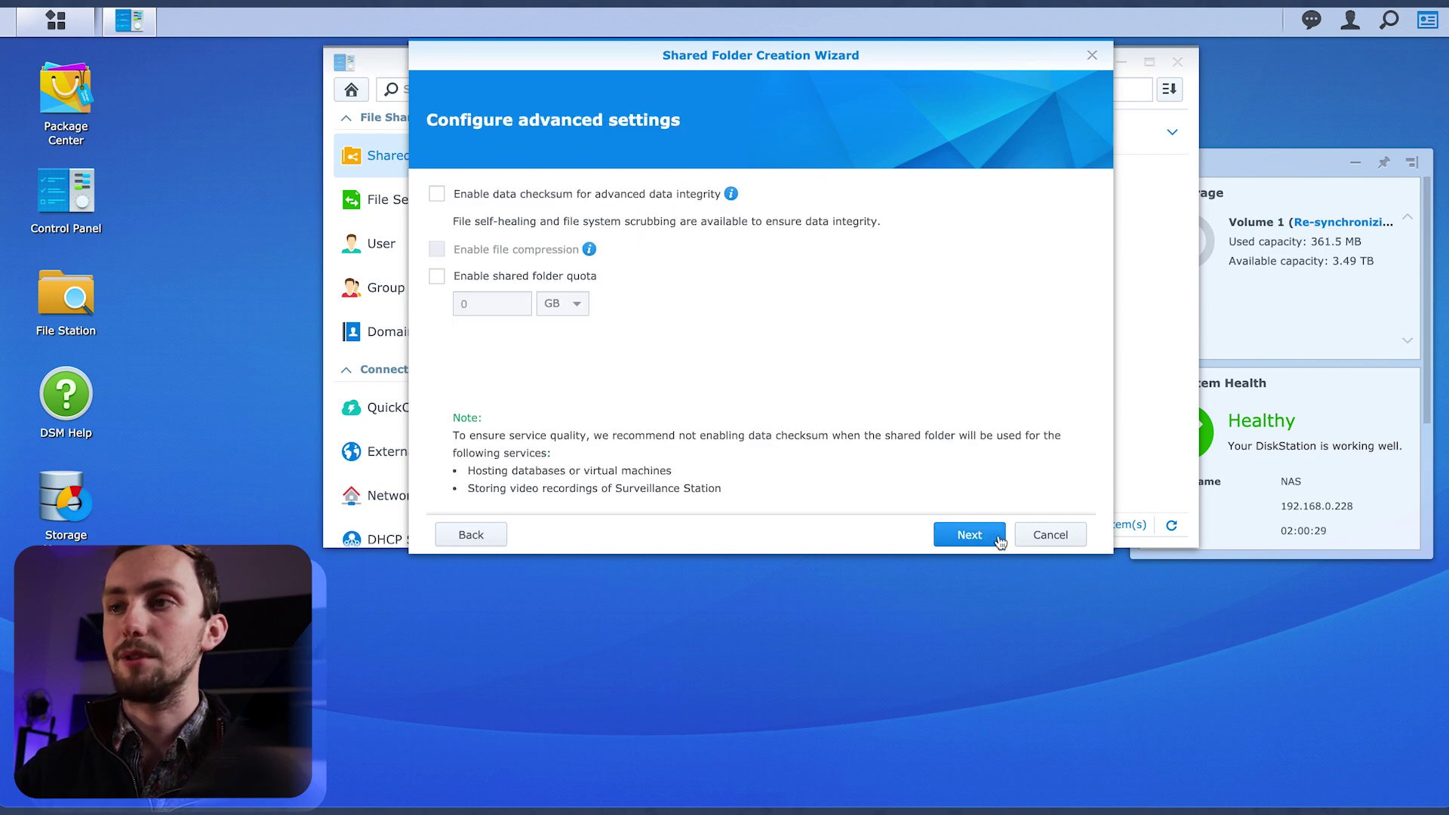
click(998, 539)
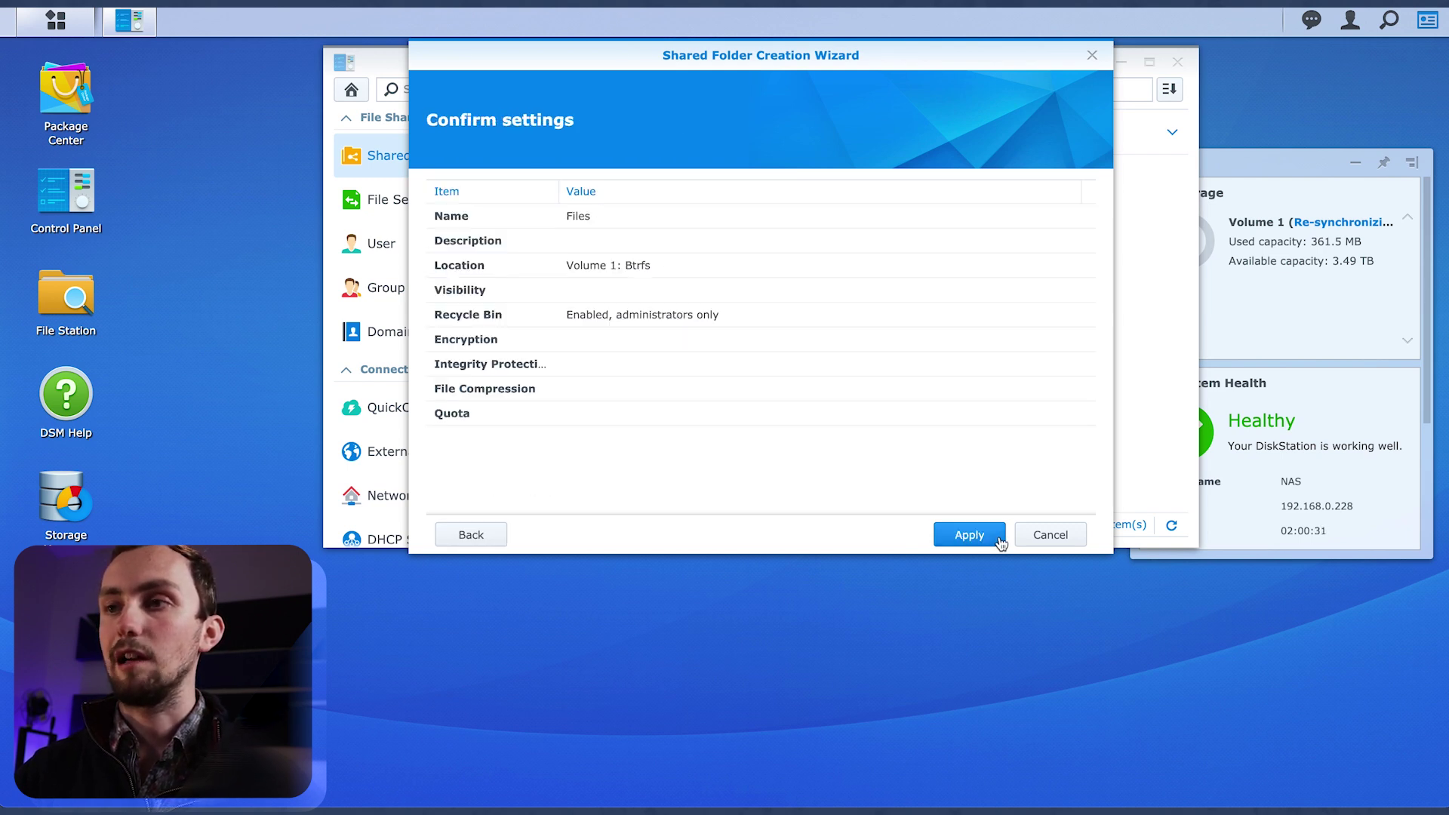
click(999, 536)
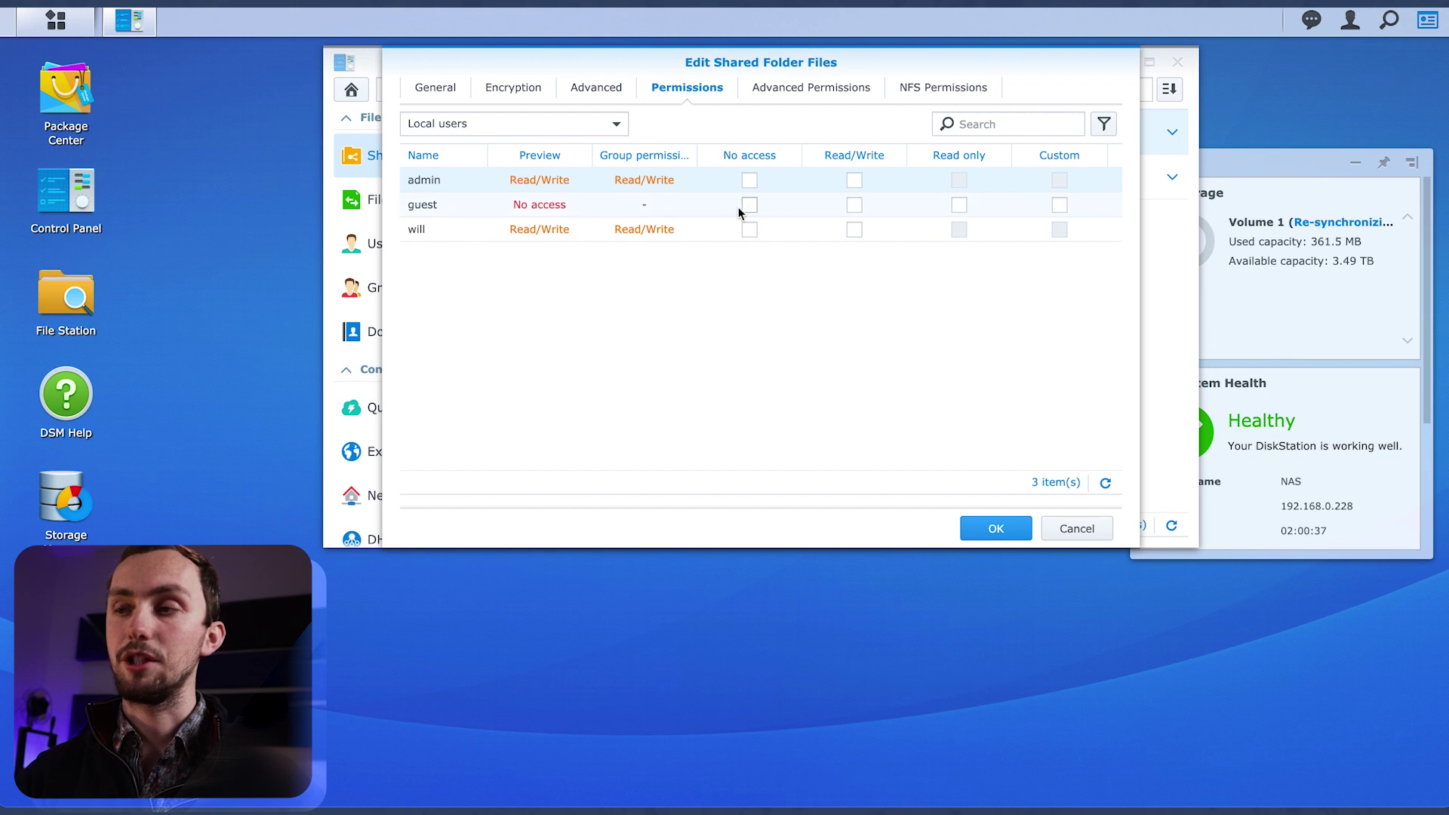
Grant the non-admin user Read/Write permission on Files and save
click(854, 231)
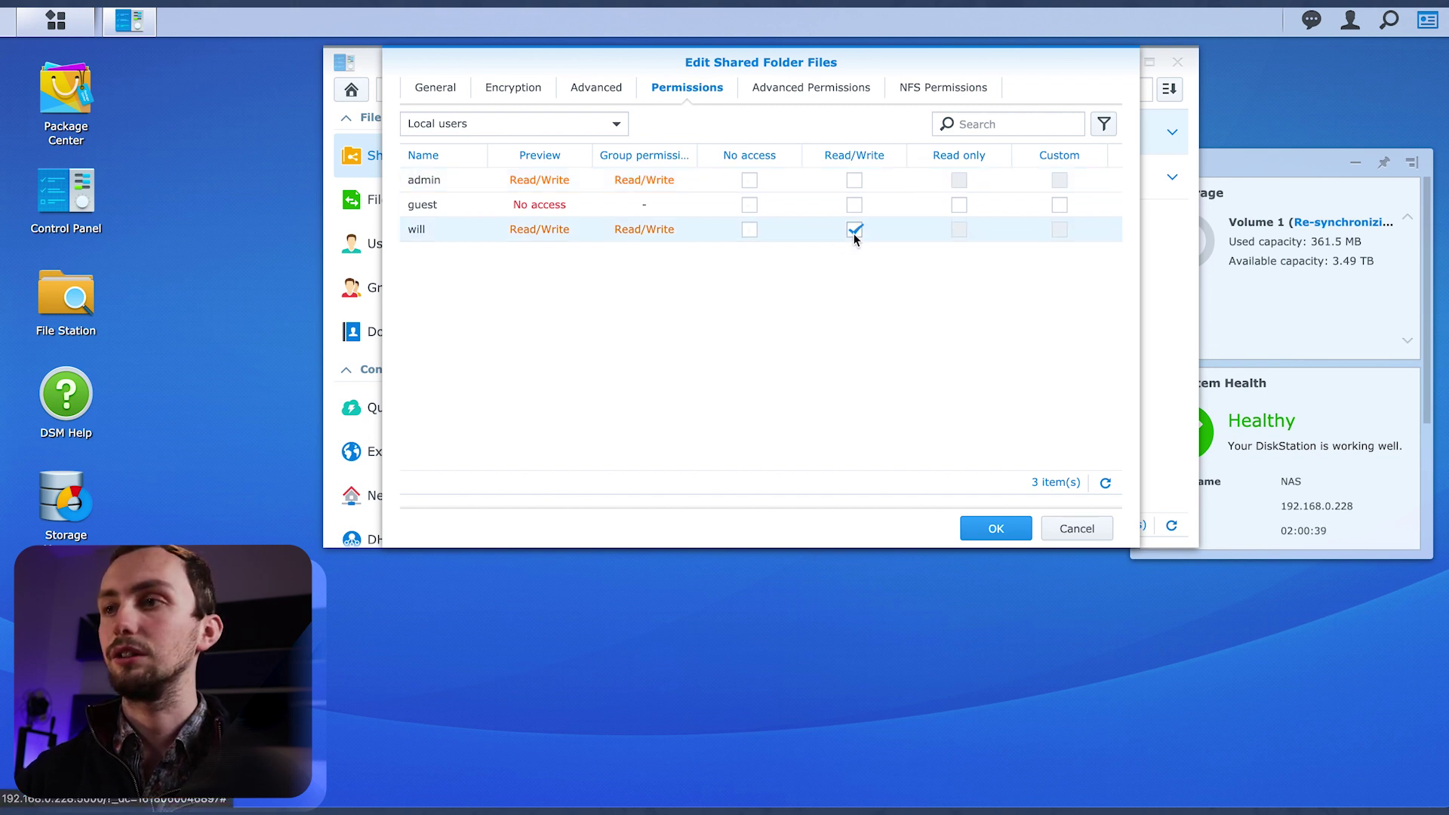
click(986, 537)
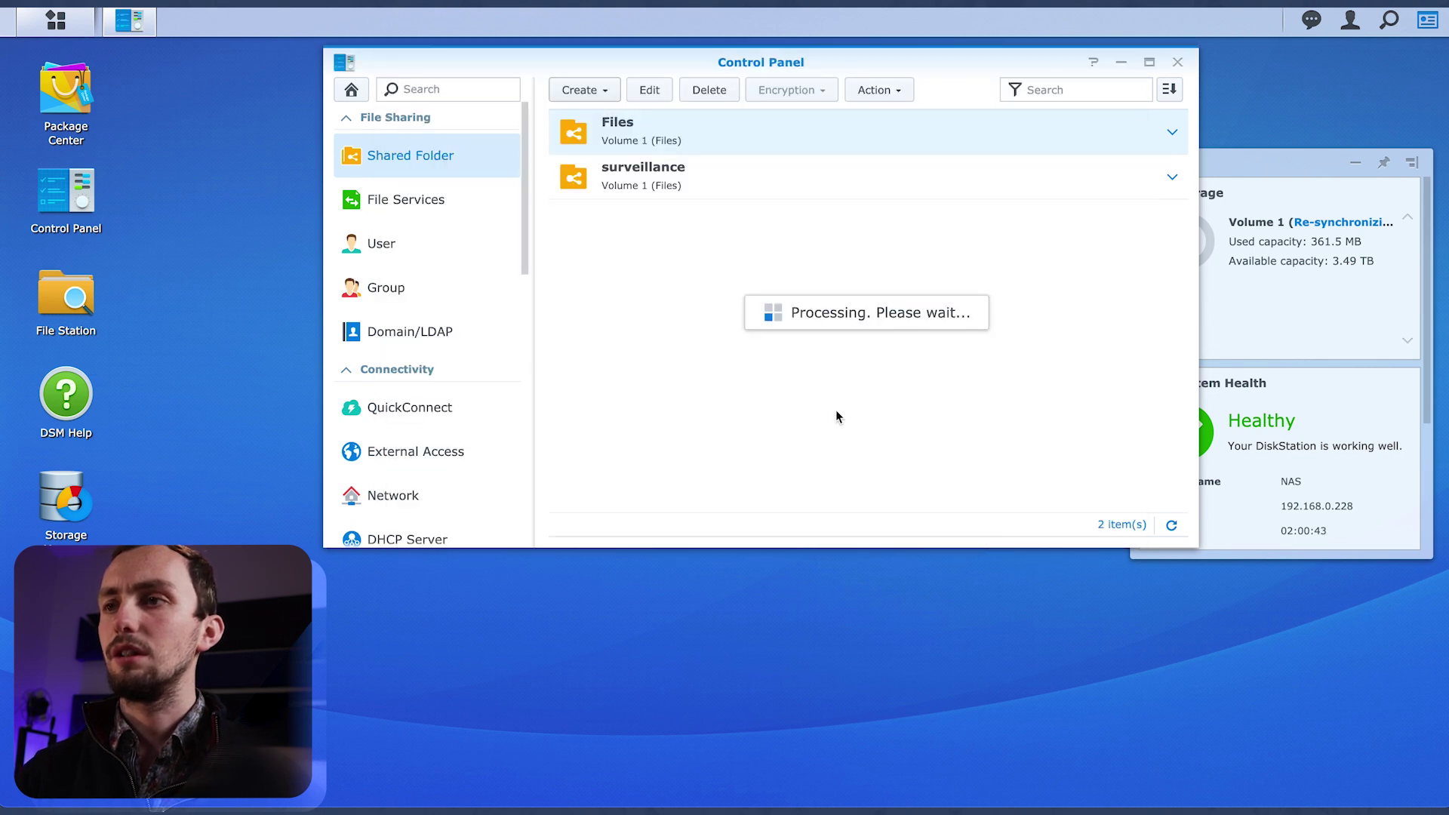
click(664, 182)
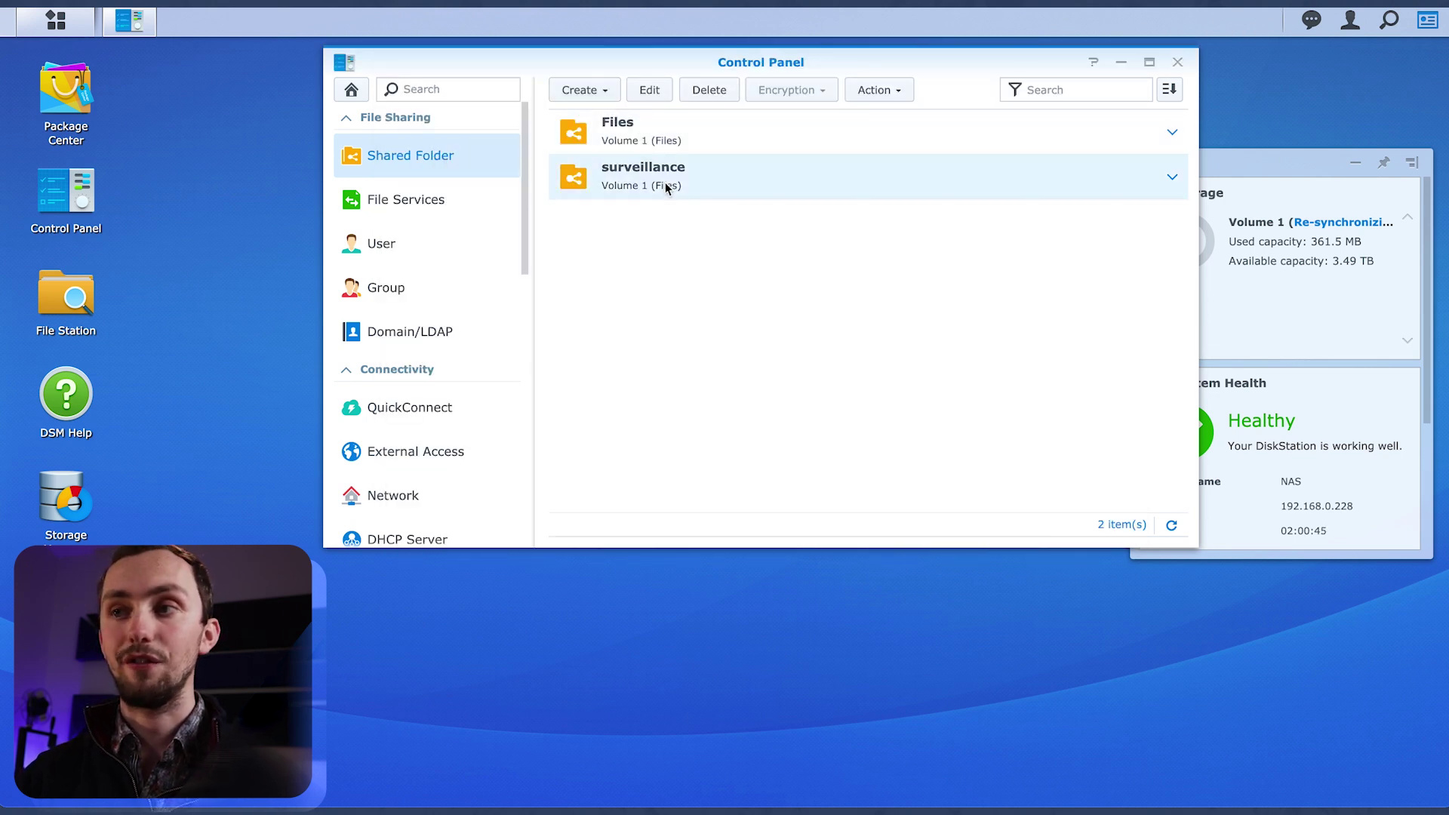
click(731, 136)
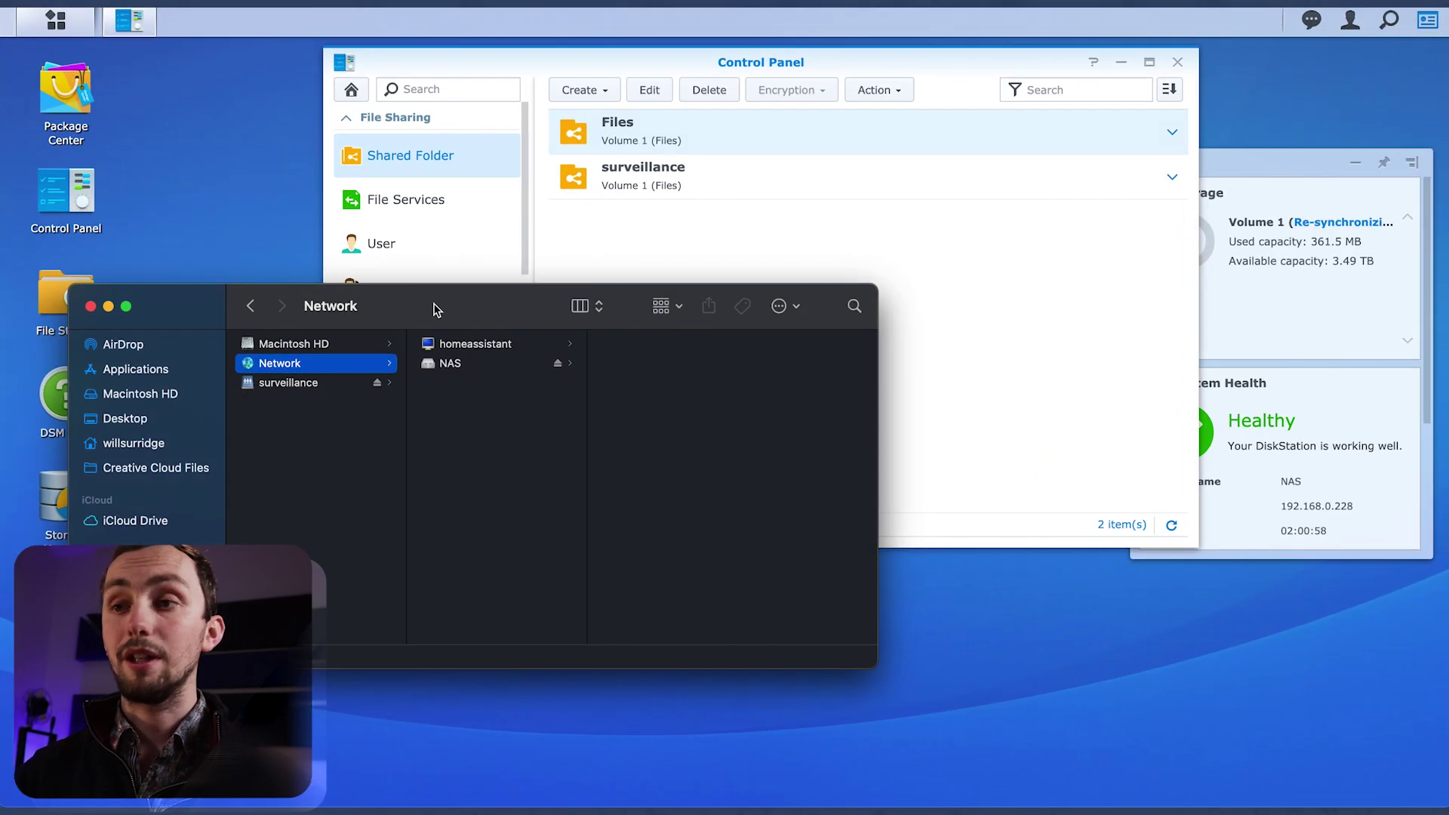
In Finder, open the NAS's Files share and inspect #recycle and its desktop.ini, then return to DSM
drag(436, 309, 522, 258)
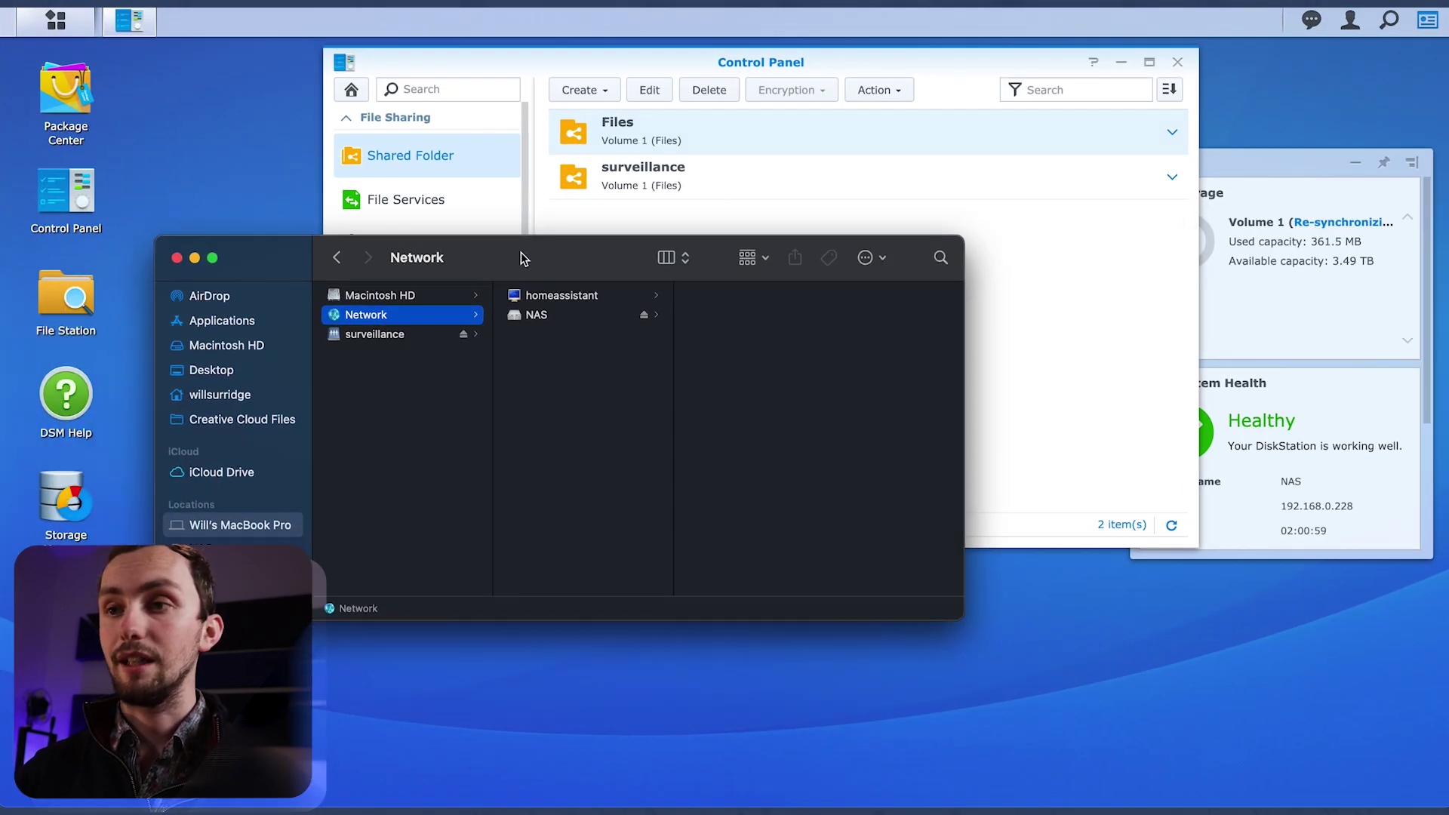
click(537, 317)
click(740, 430)
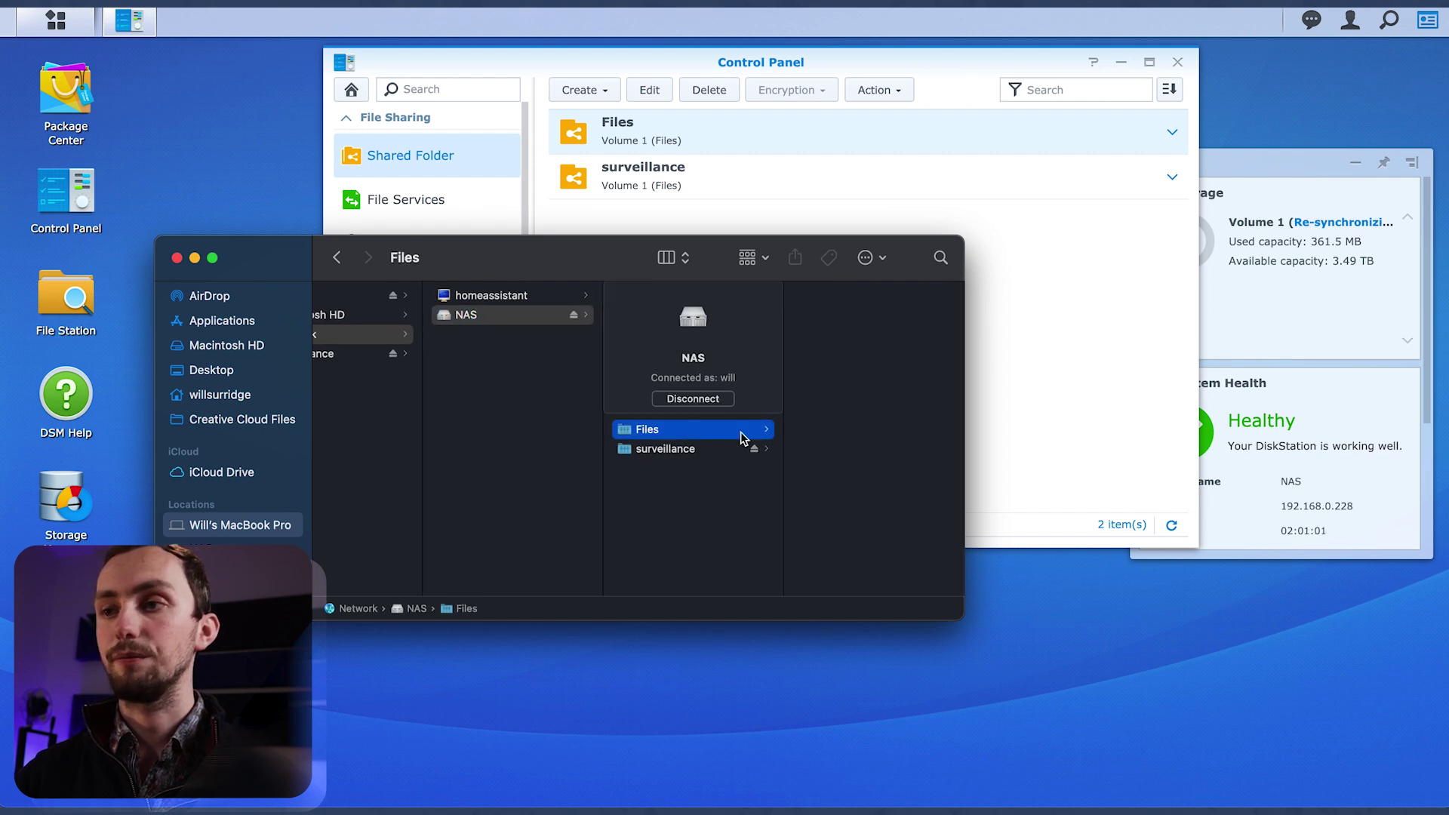
click(876, 296)
click(828, 302)
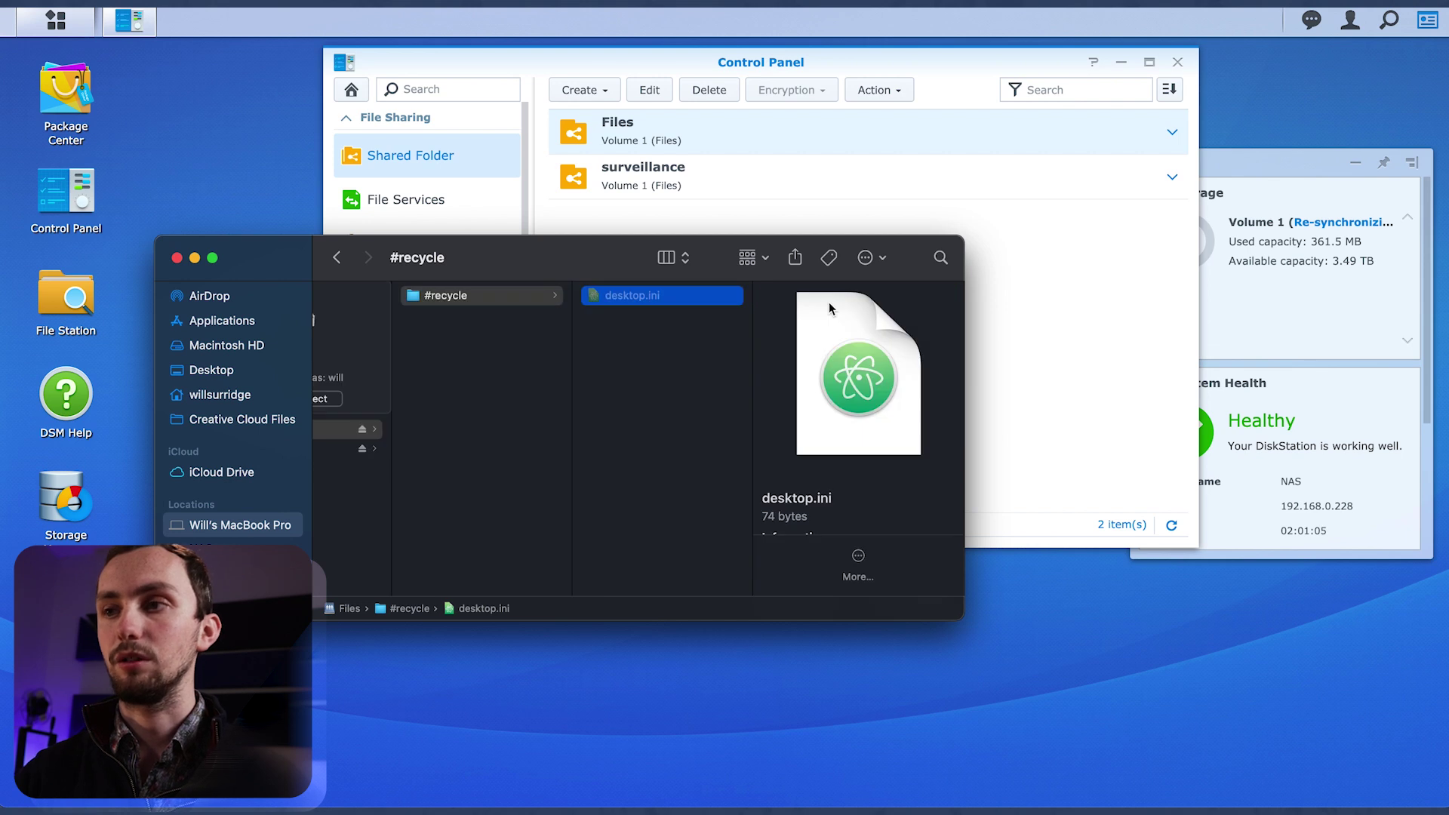
scroll(568, 475, left, 5)
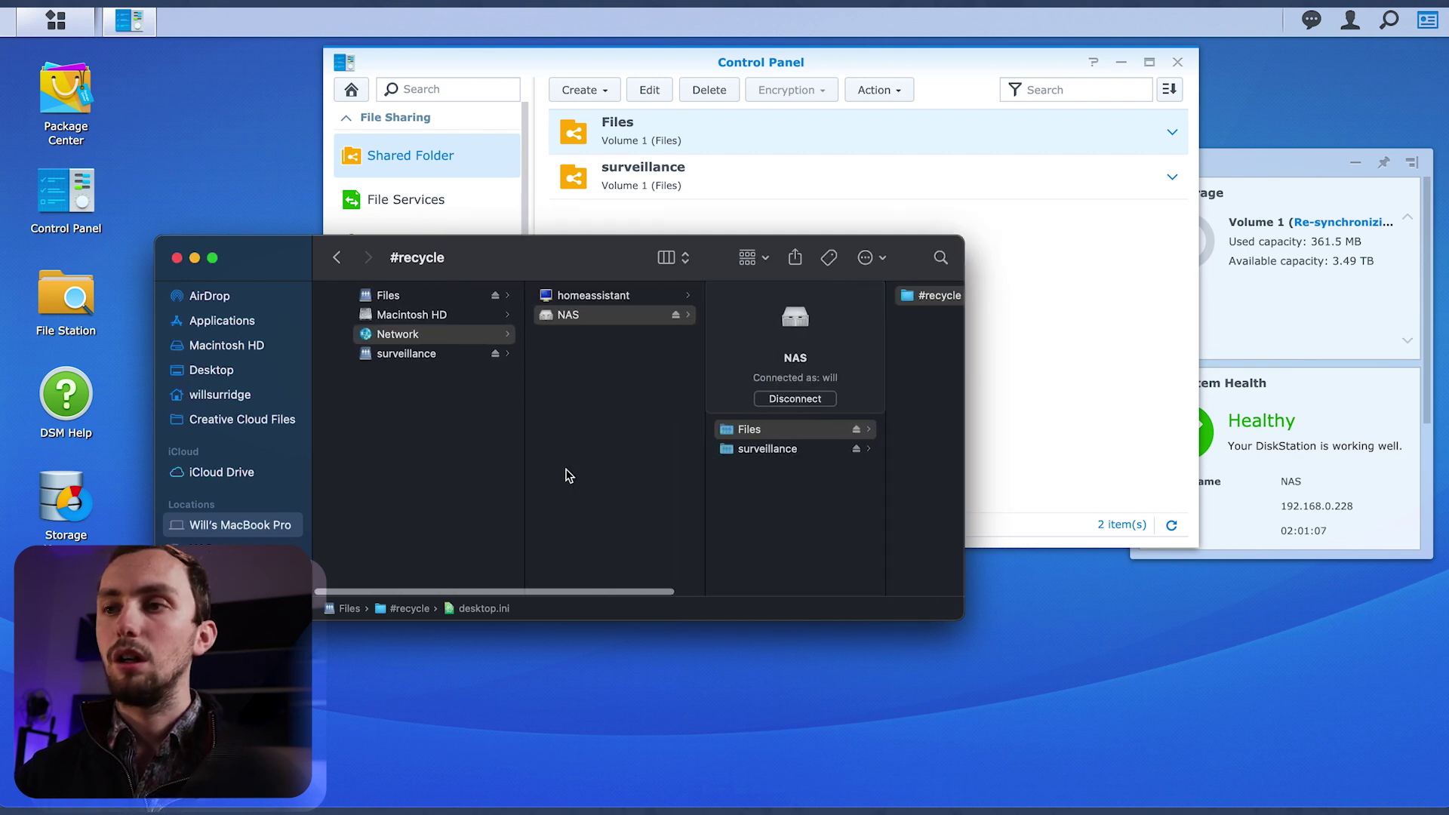
click(1160, 317)
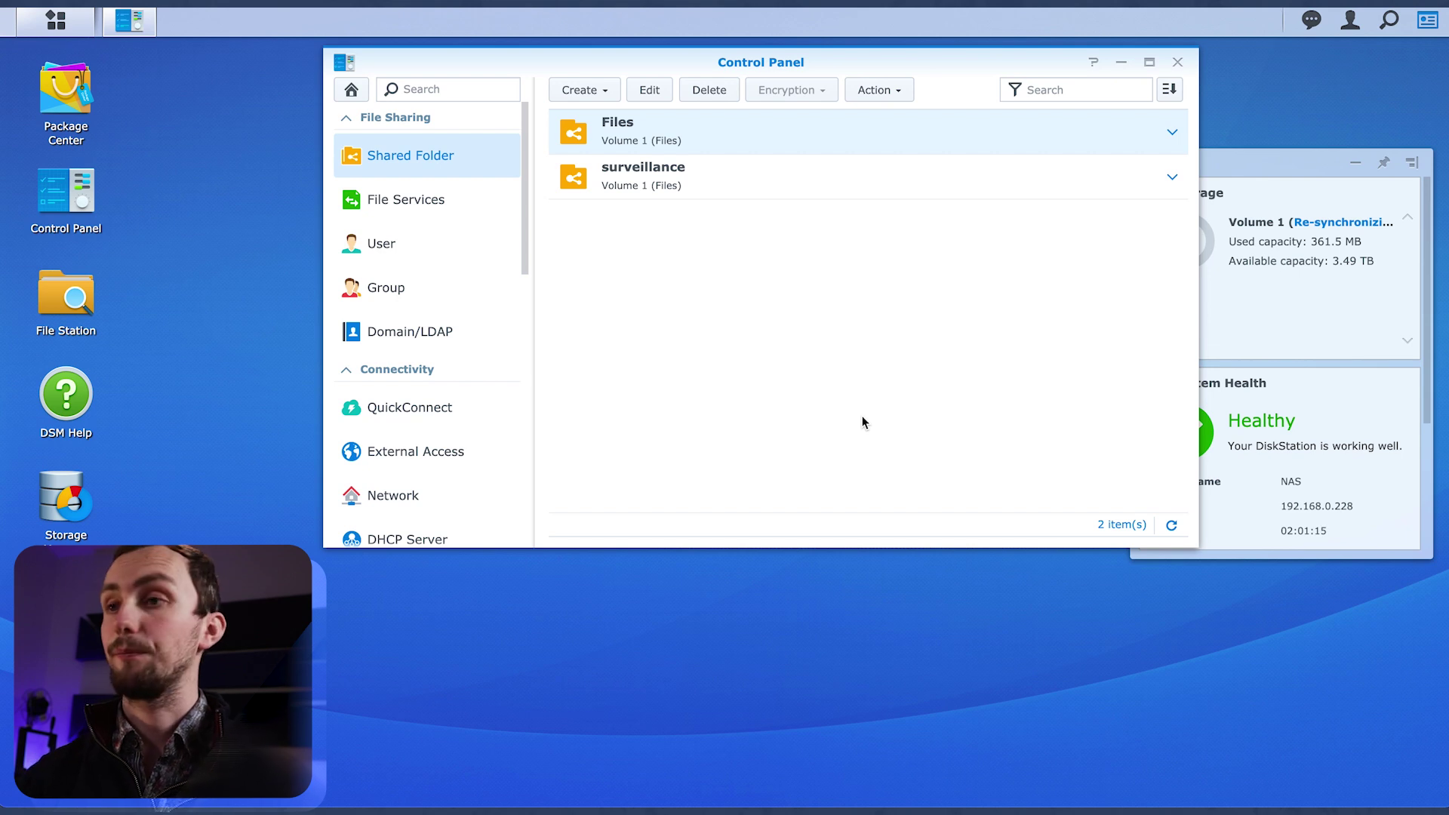
Start a new user named hassio and enter and confirm its strong password
click(429, 257)
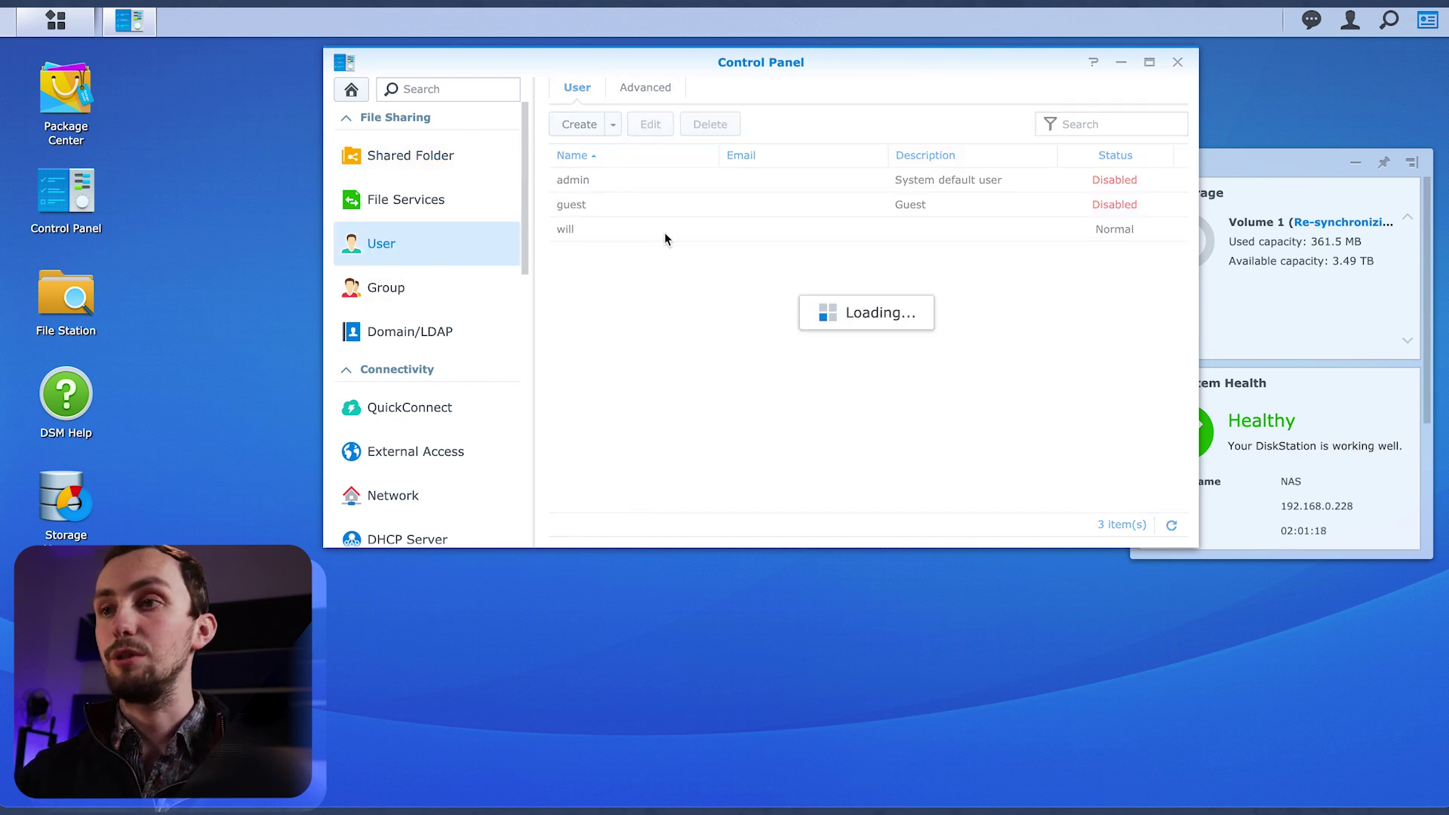
click(566, 131)
click(754, 216)
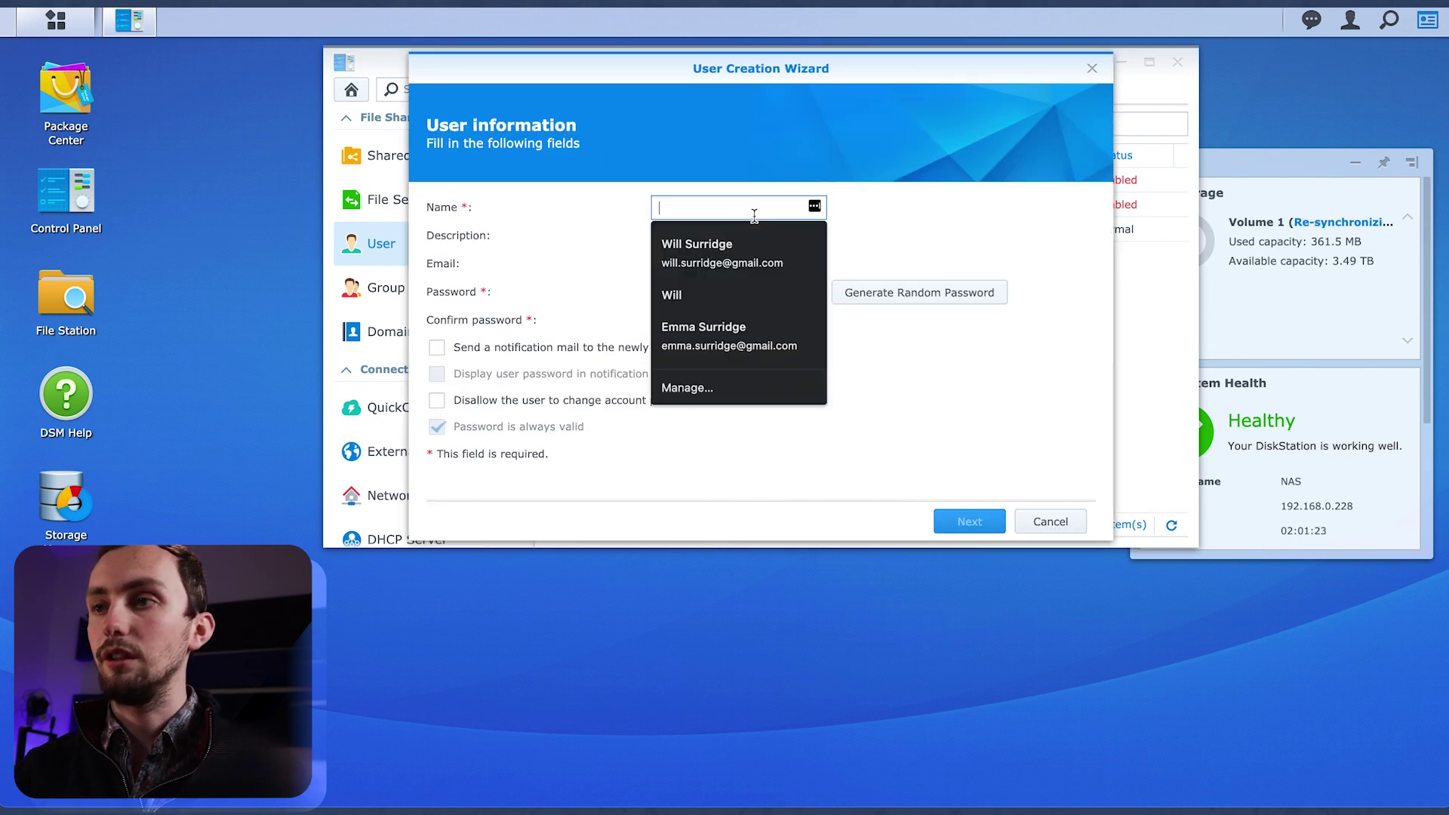
text(hassio)
click(728, 292)
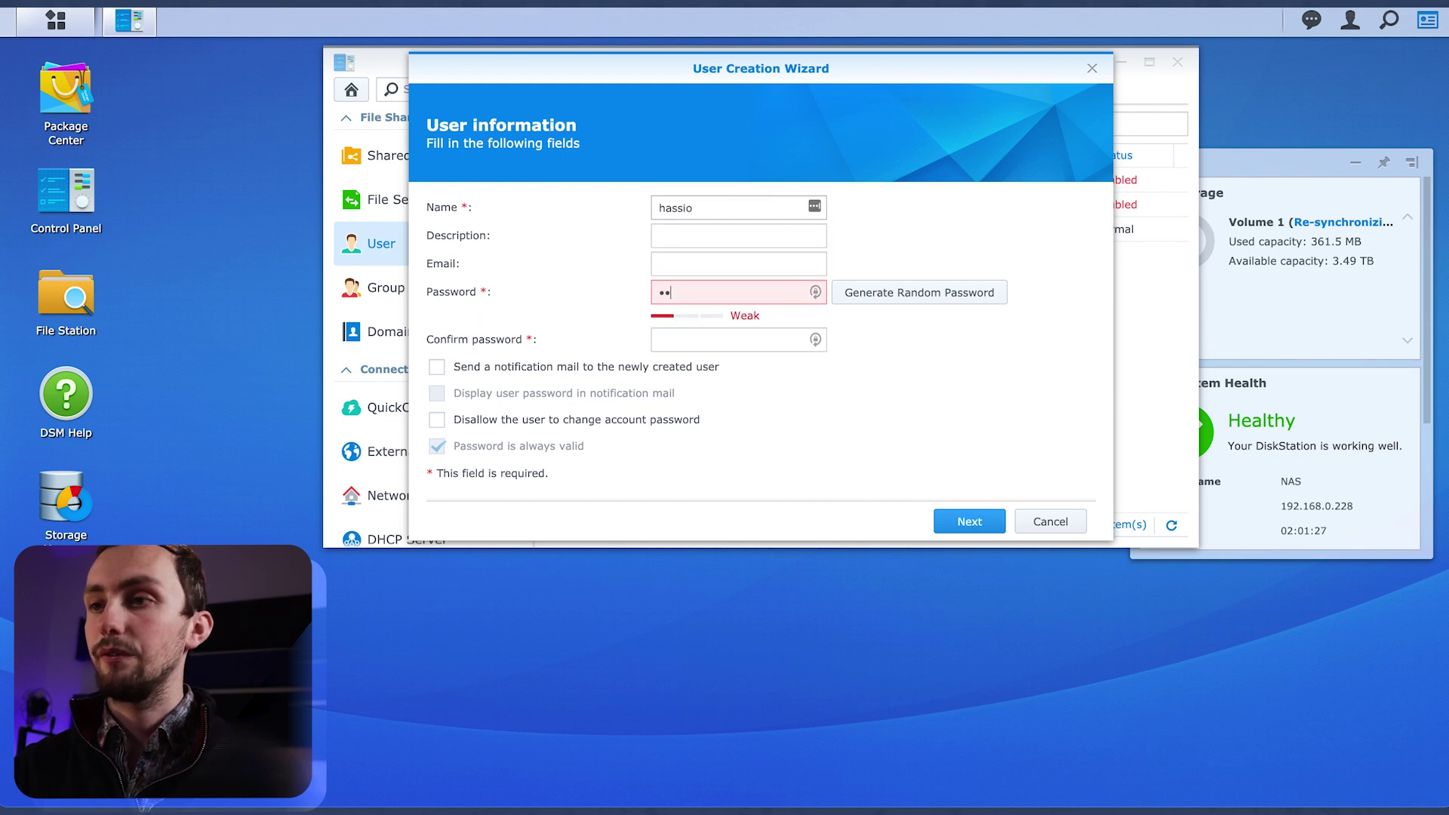
text(••)
key(Tab)
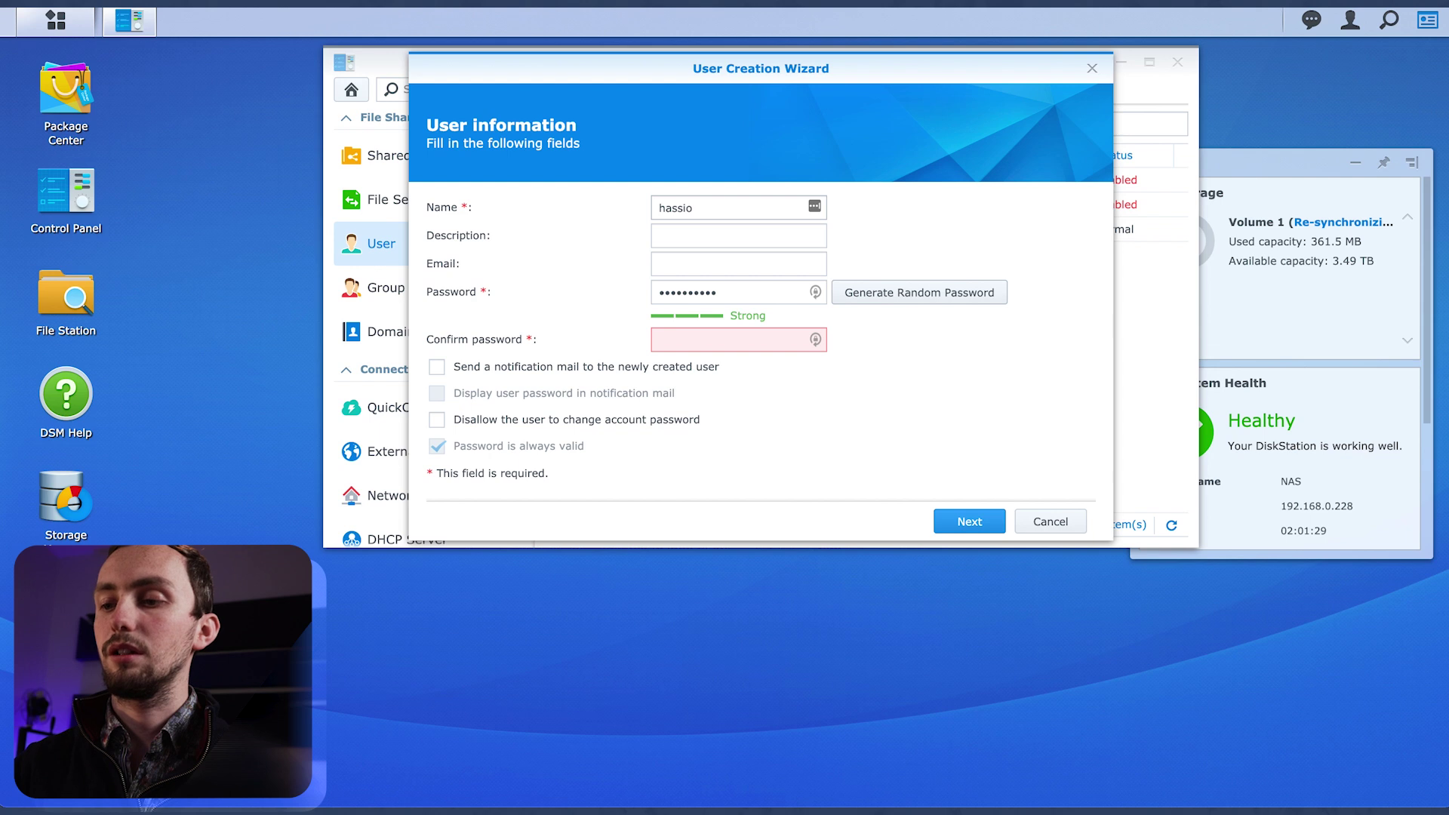
click(733, 337)
text(••••••••••)
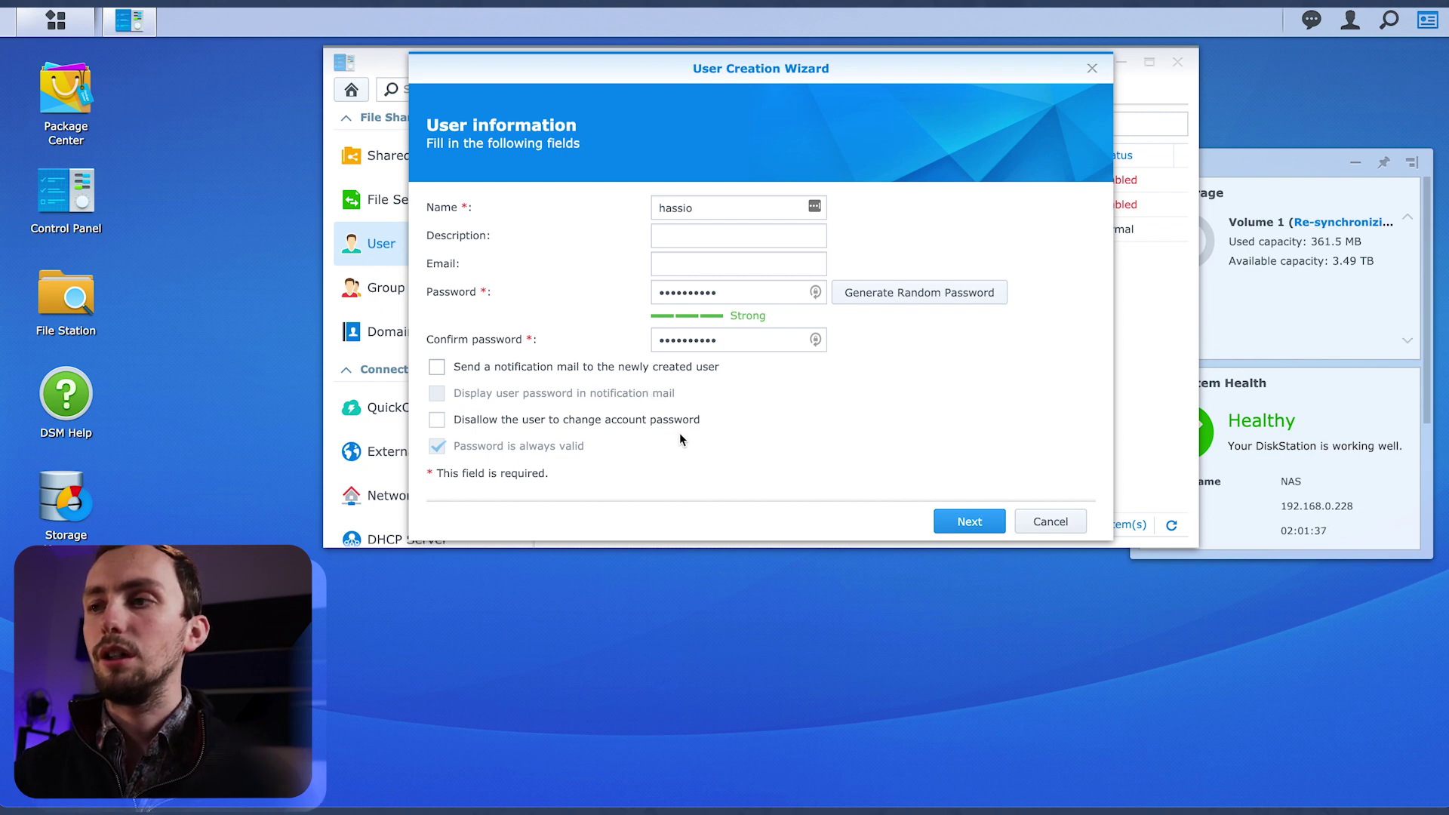
Keep the users group, allow the DSM application, and create the account
click(969, 520)
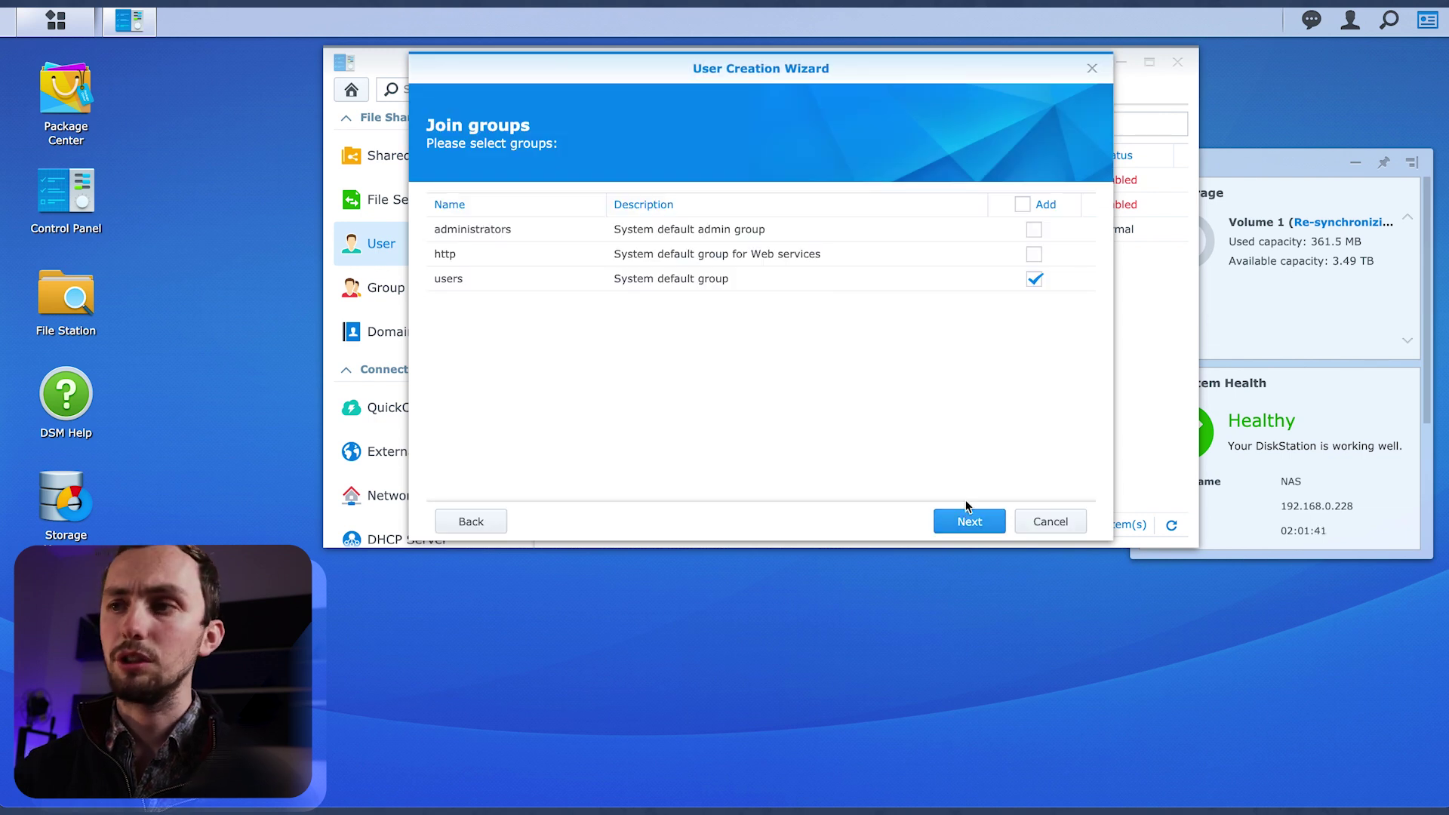
click(968, 522)
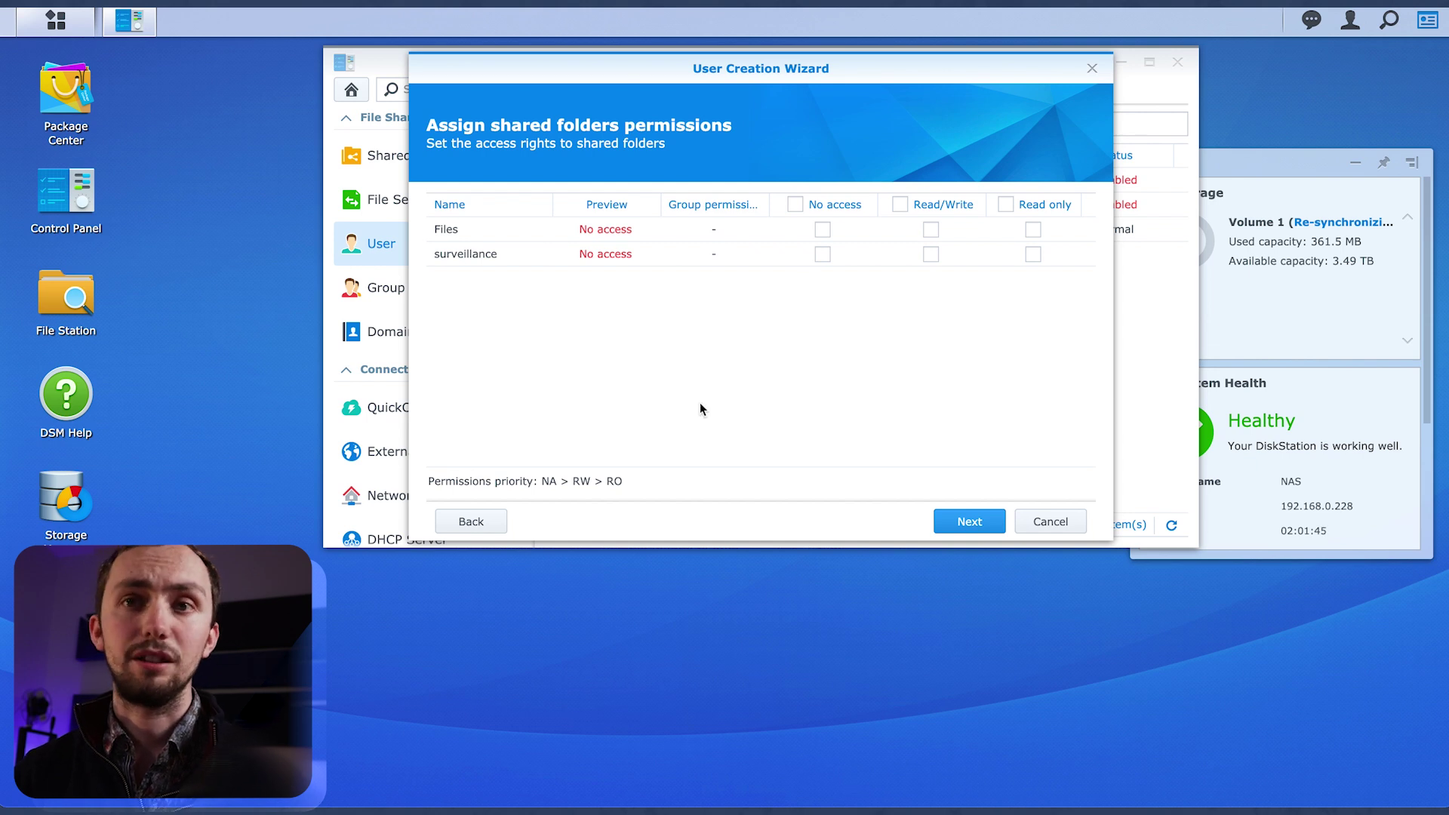
click(971, 528)
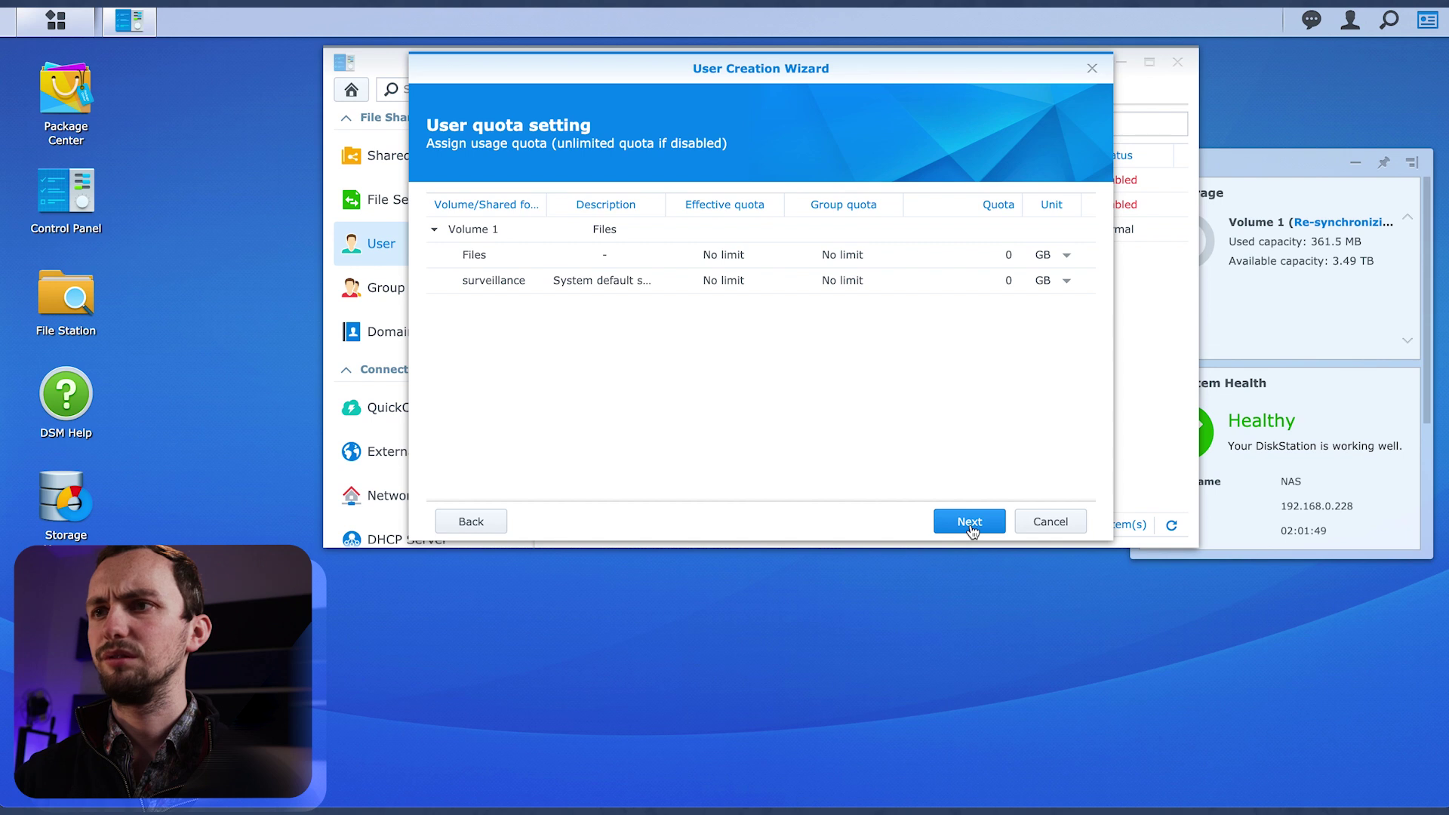
click(972, 533)
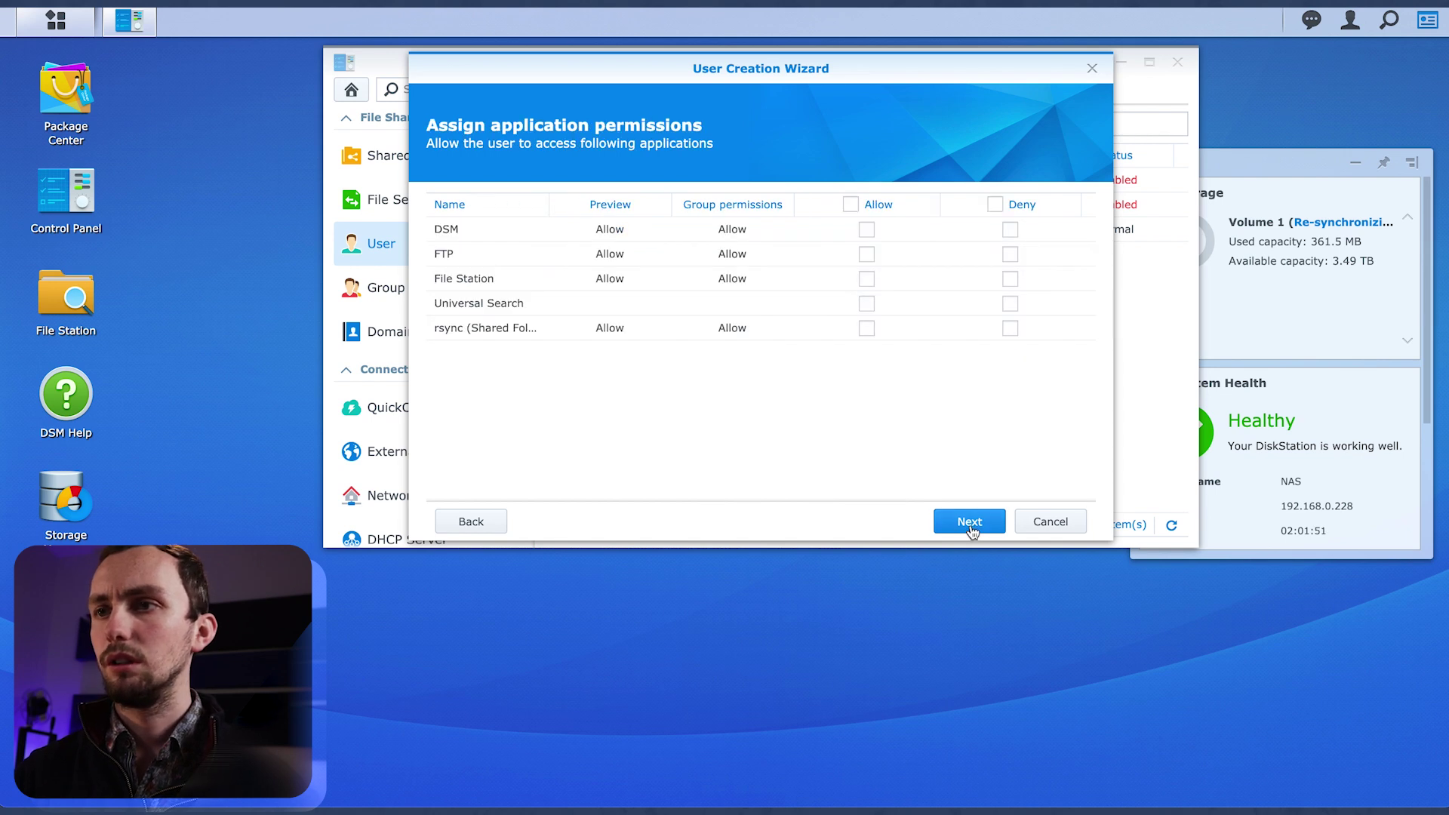
click(867, 232)
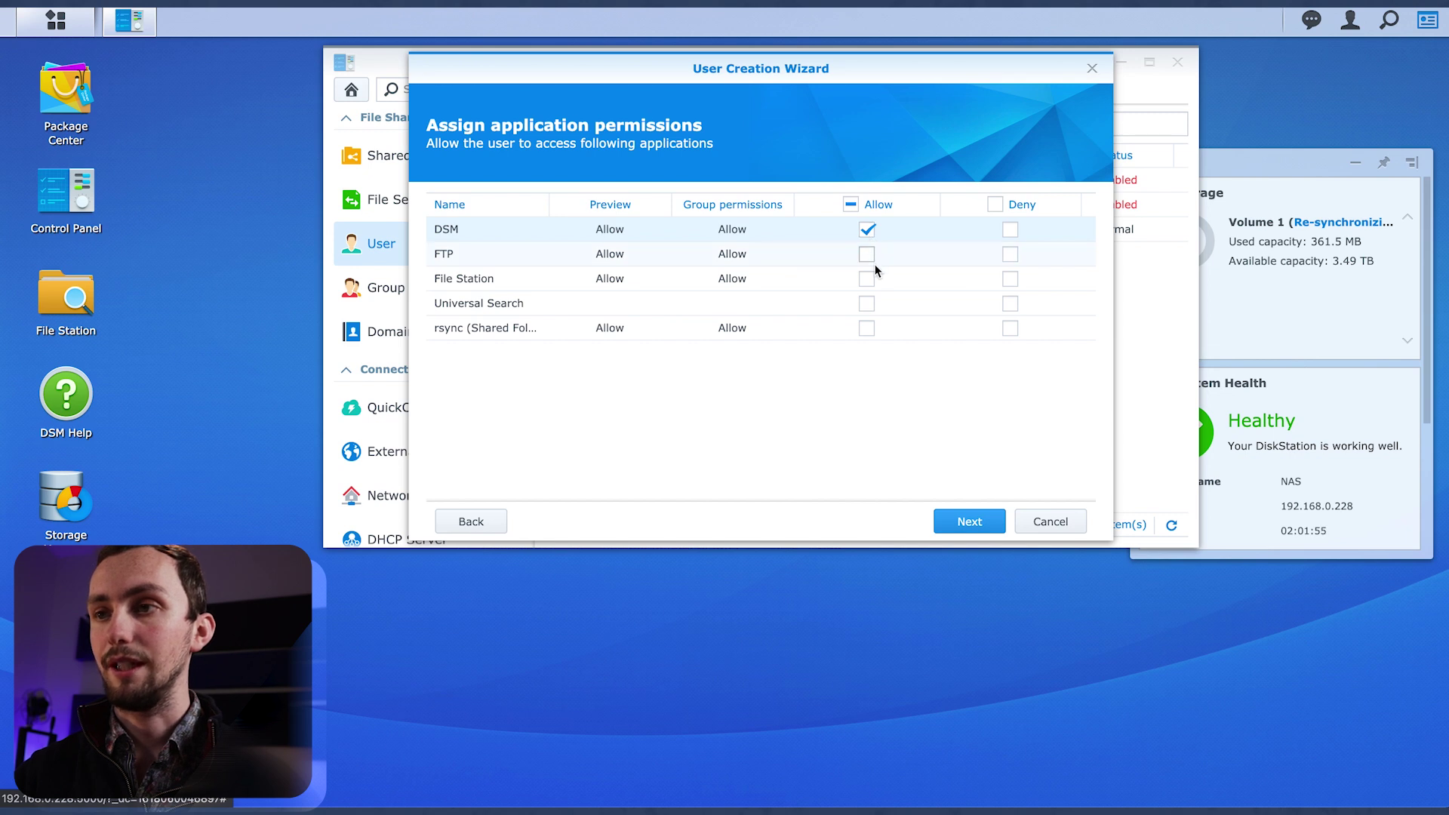
click(957, 531)
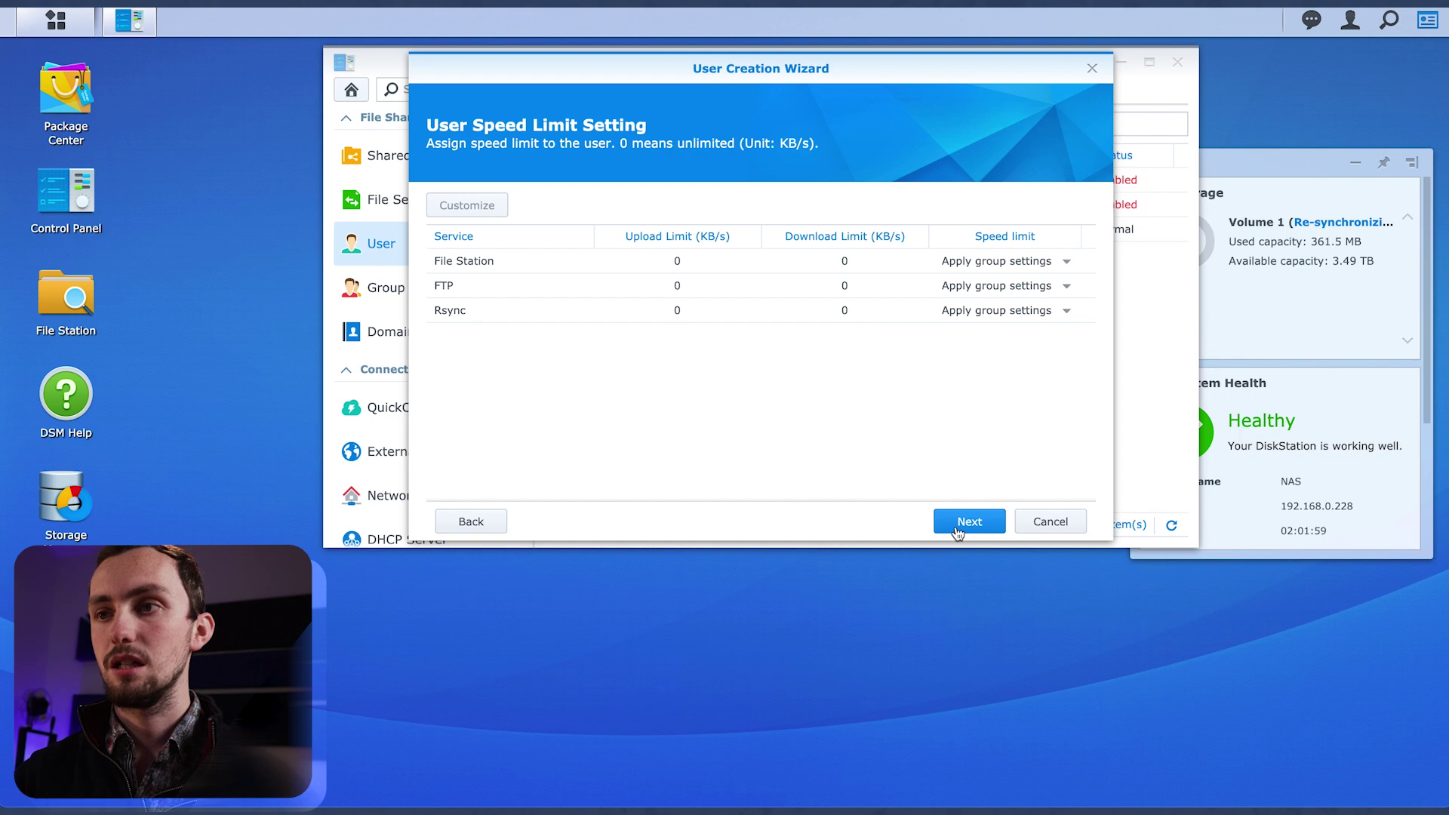
click(956, 531)
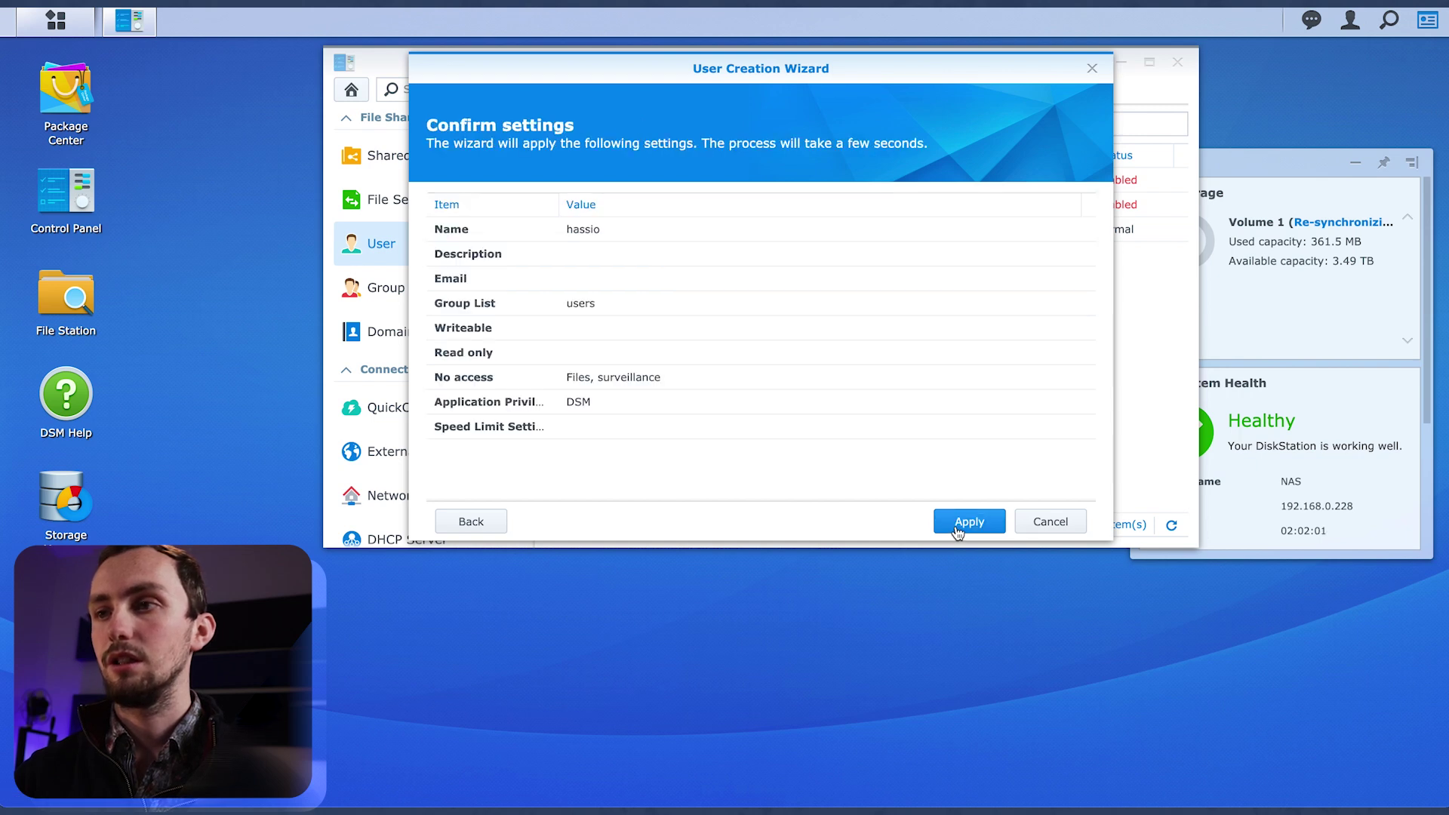
click(957, 531)
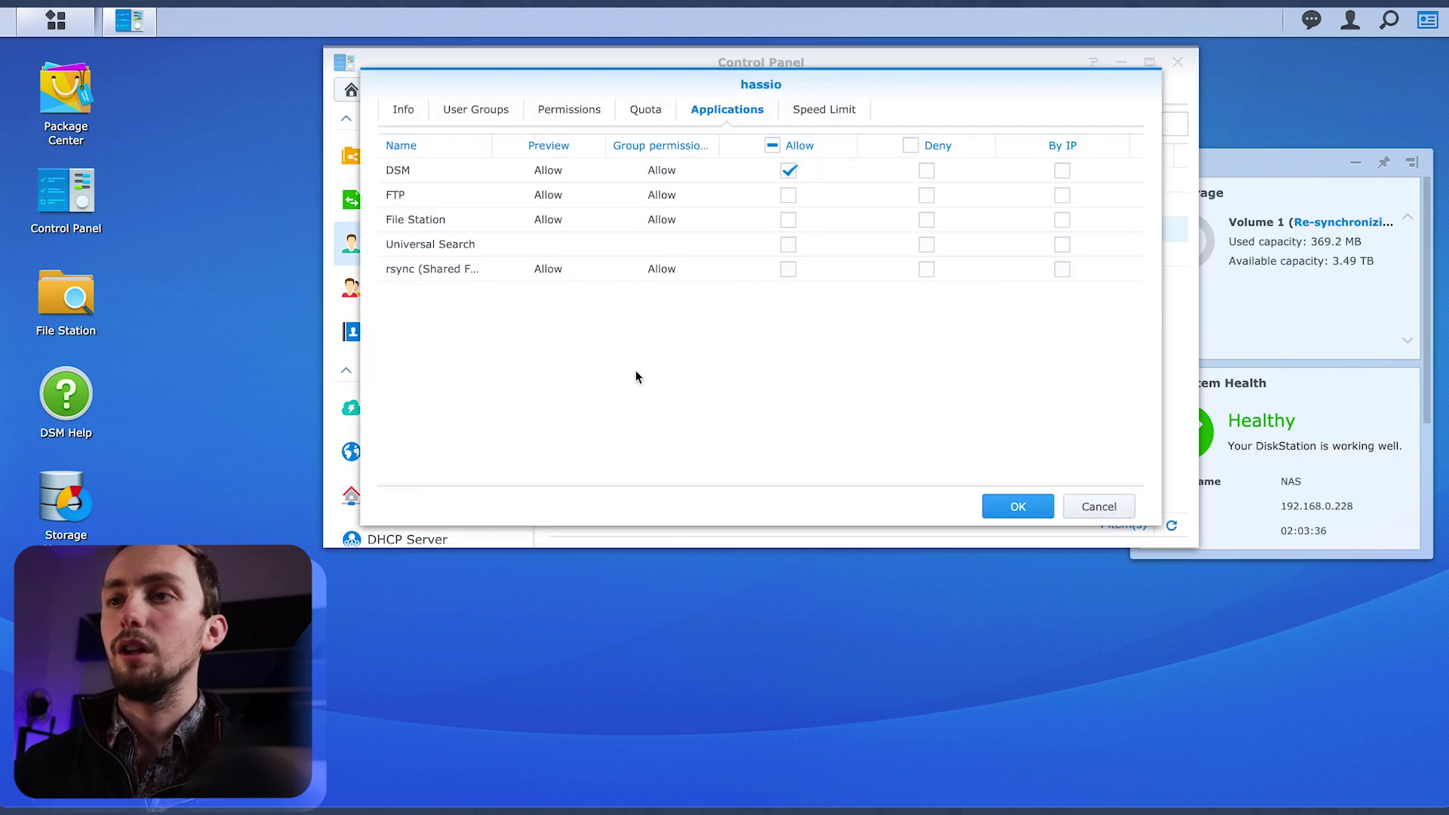
Untick DSM app access for the user, tick the administrators group, and save
click(789, 173)
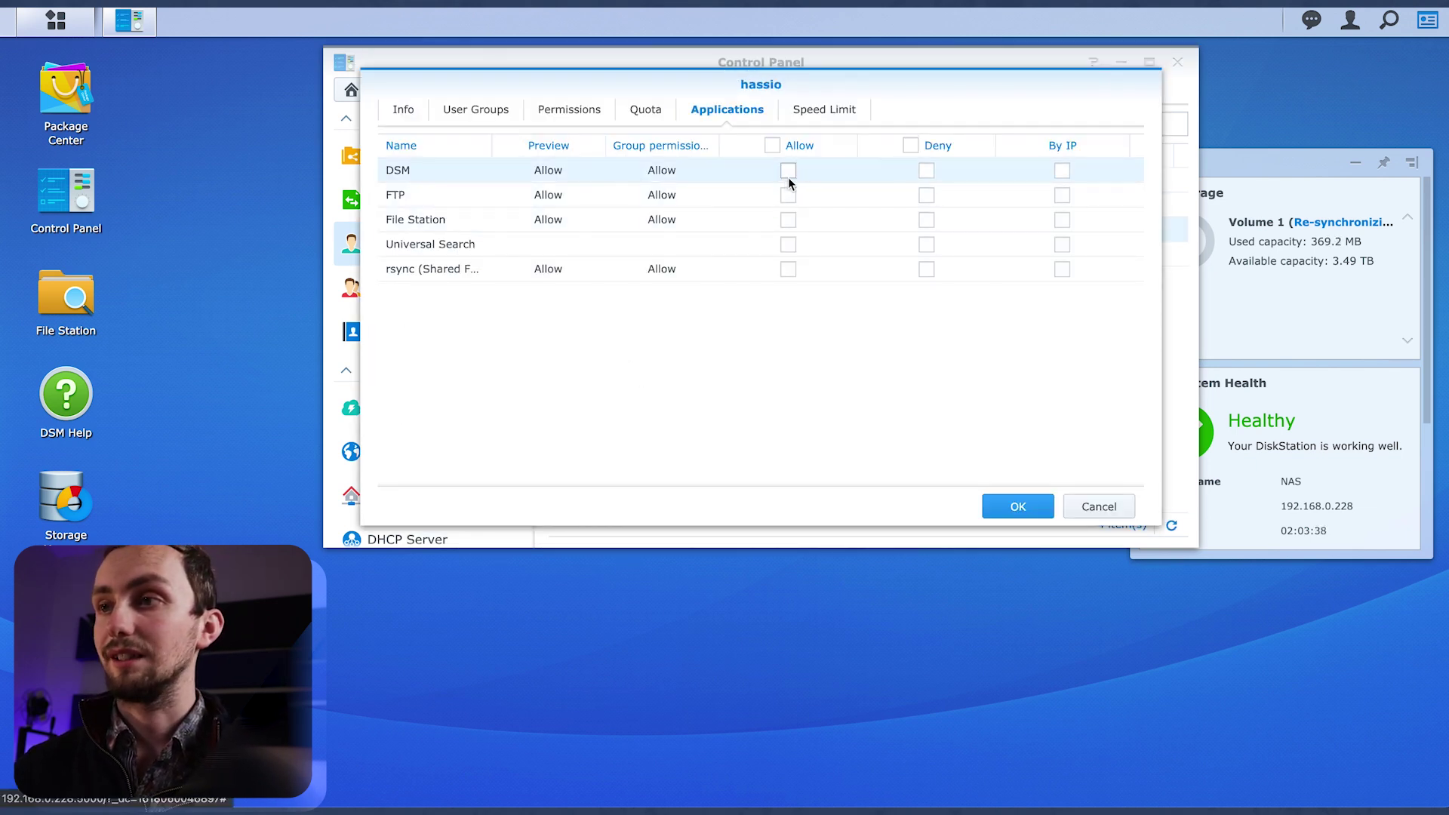
click(577, 112)
click(468, 112)
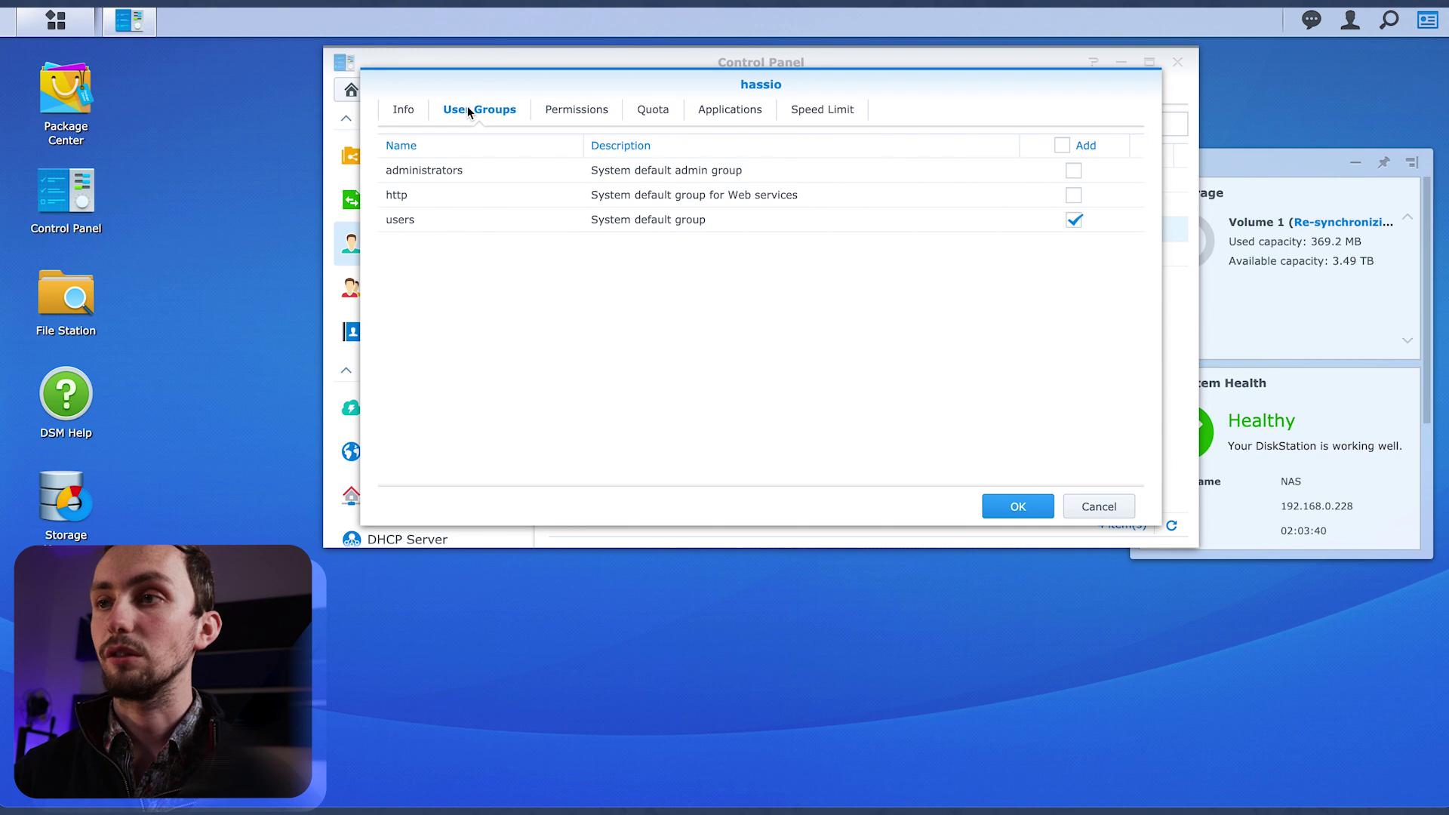
click(1078, 172)
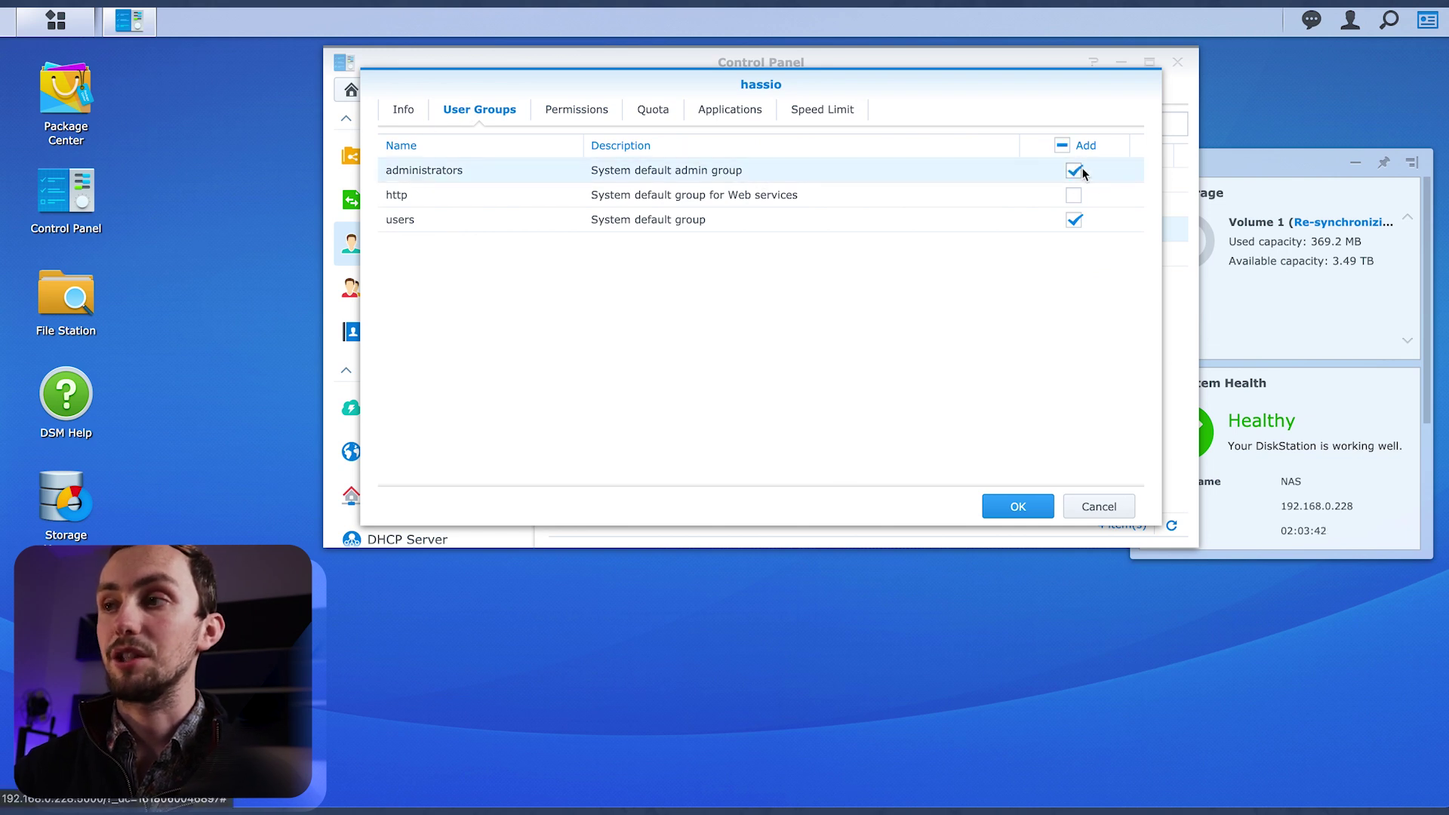
click(1071, 221)
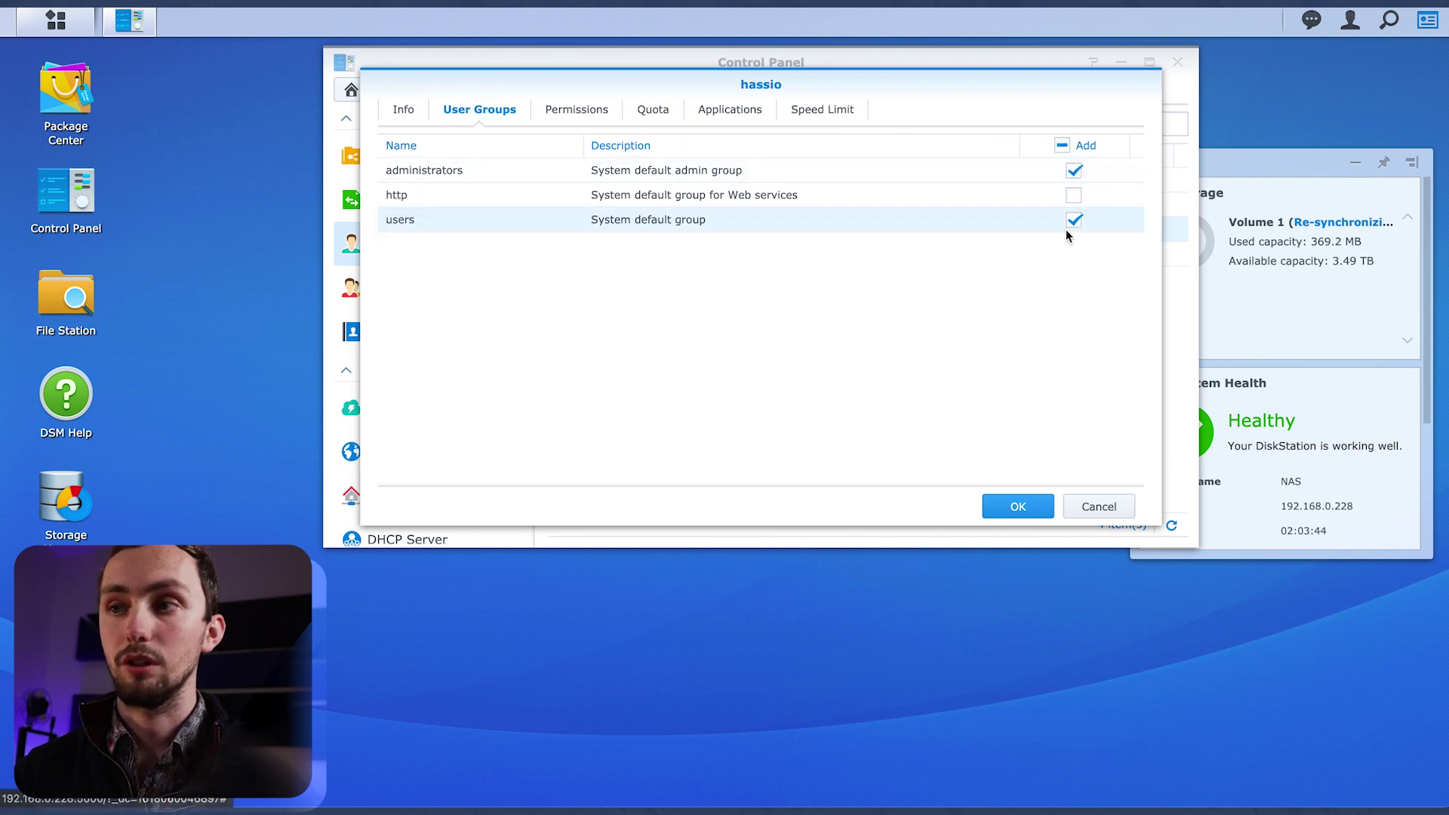
click(1011, 513)
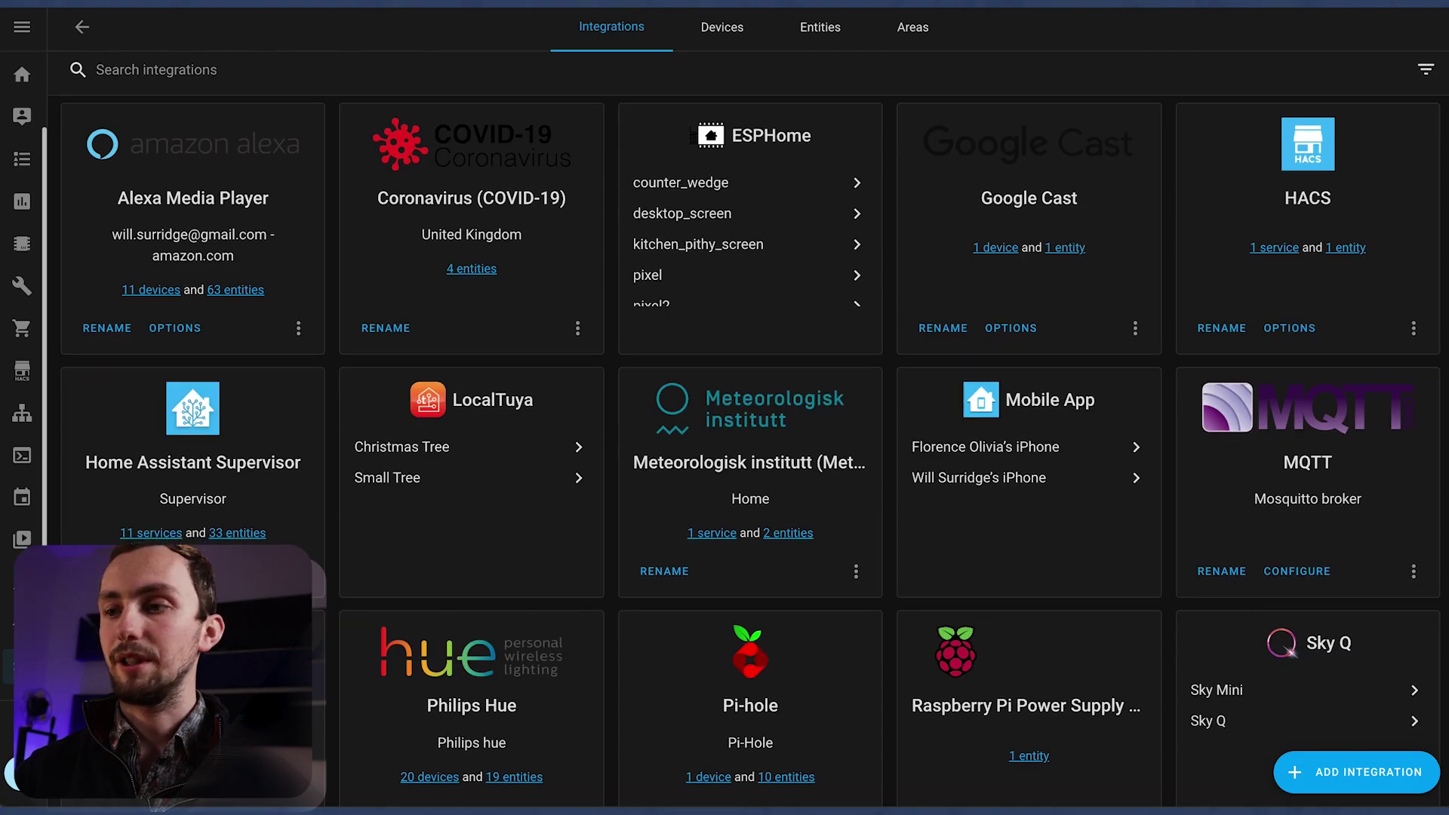
Add a new integration, searching 'dsm' and choosing Synology DSM
scroll(755, 453, down, 10)
scroll(754, 452, up, 10)
mouse_move(1146, 806)
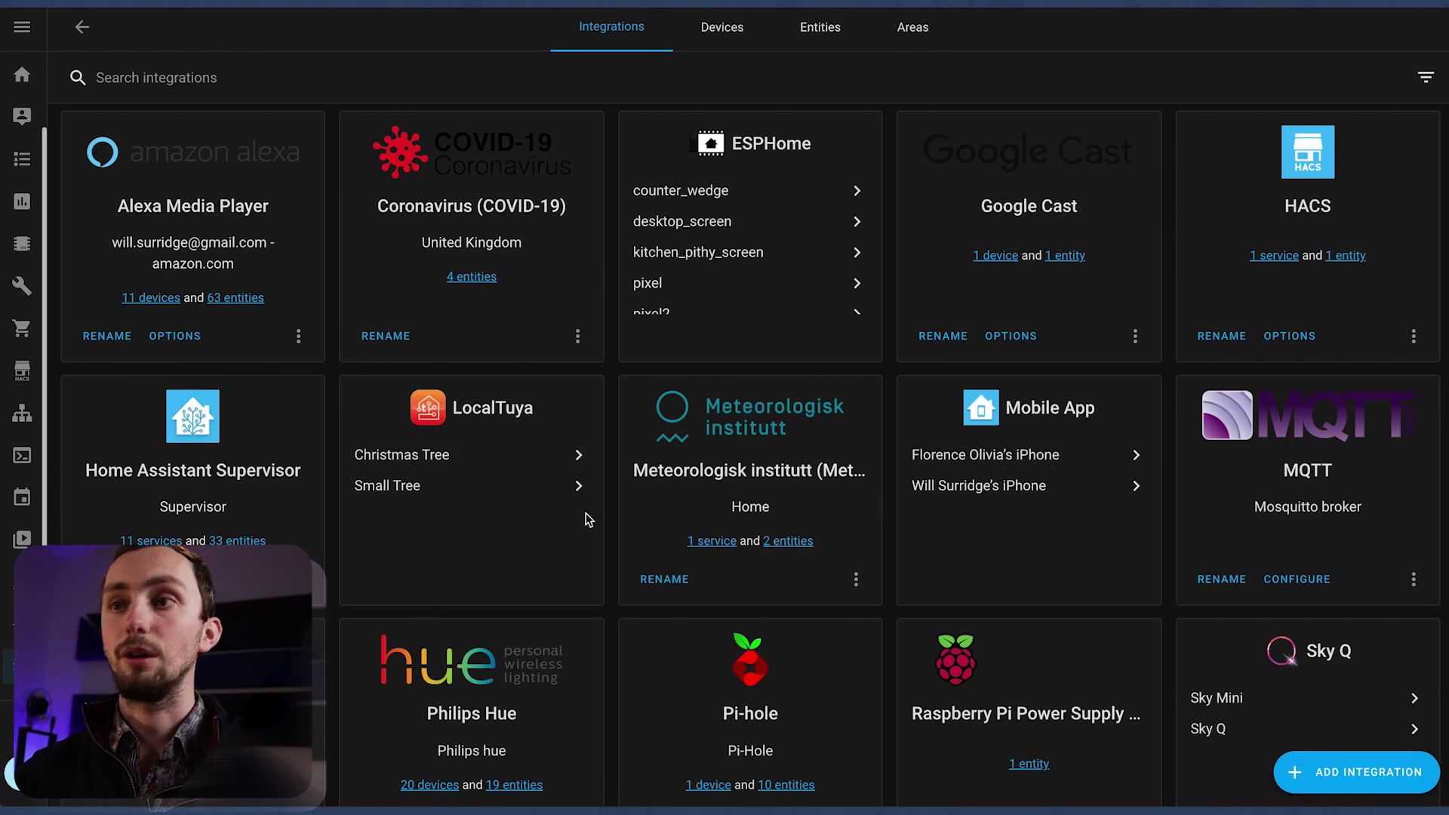
click(1328, 785)
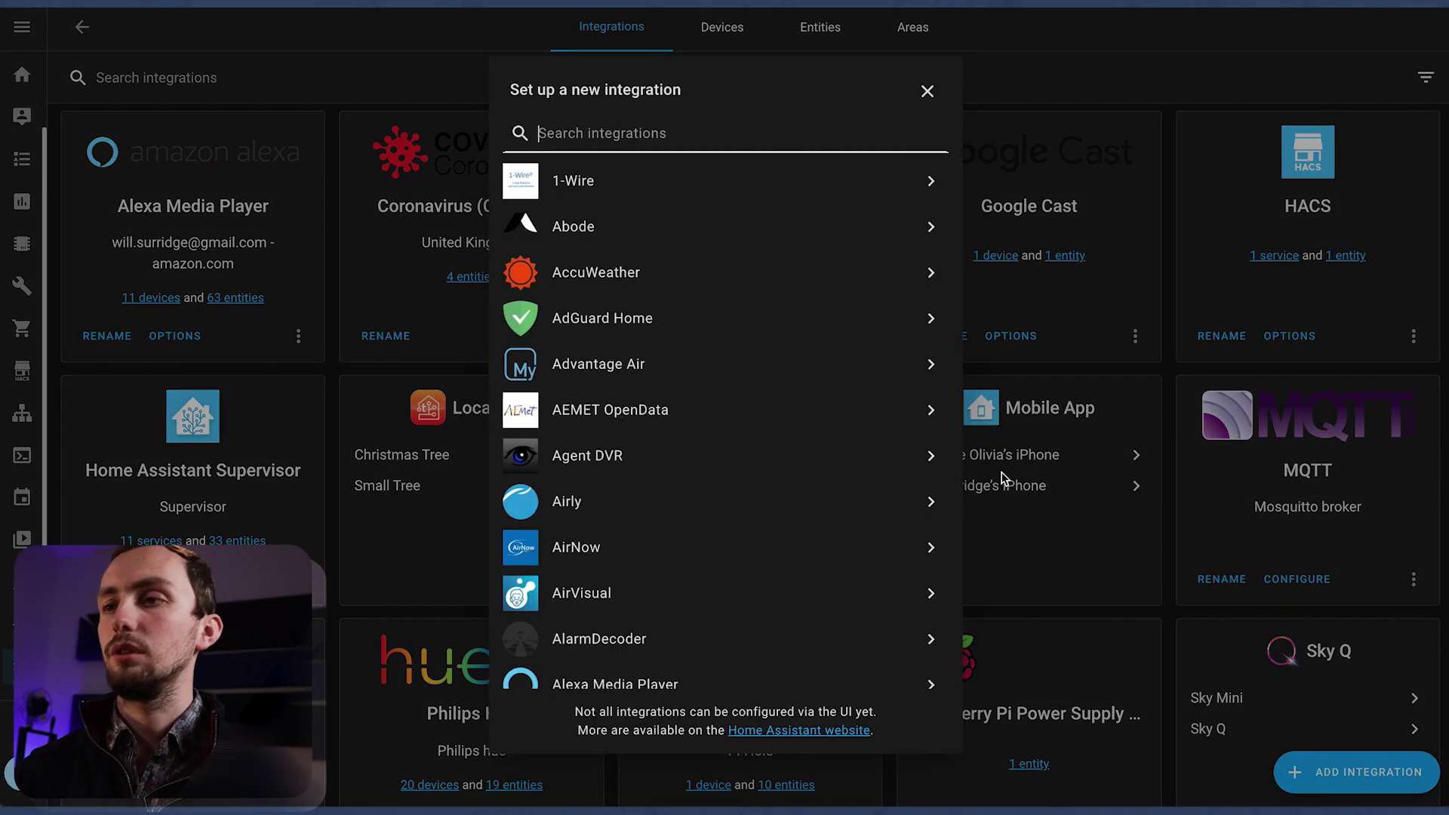
text(dsm)
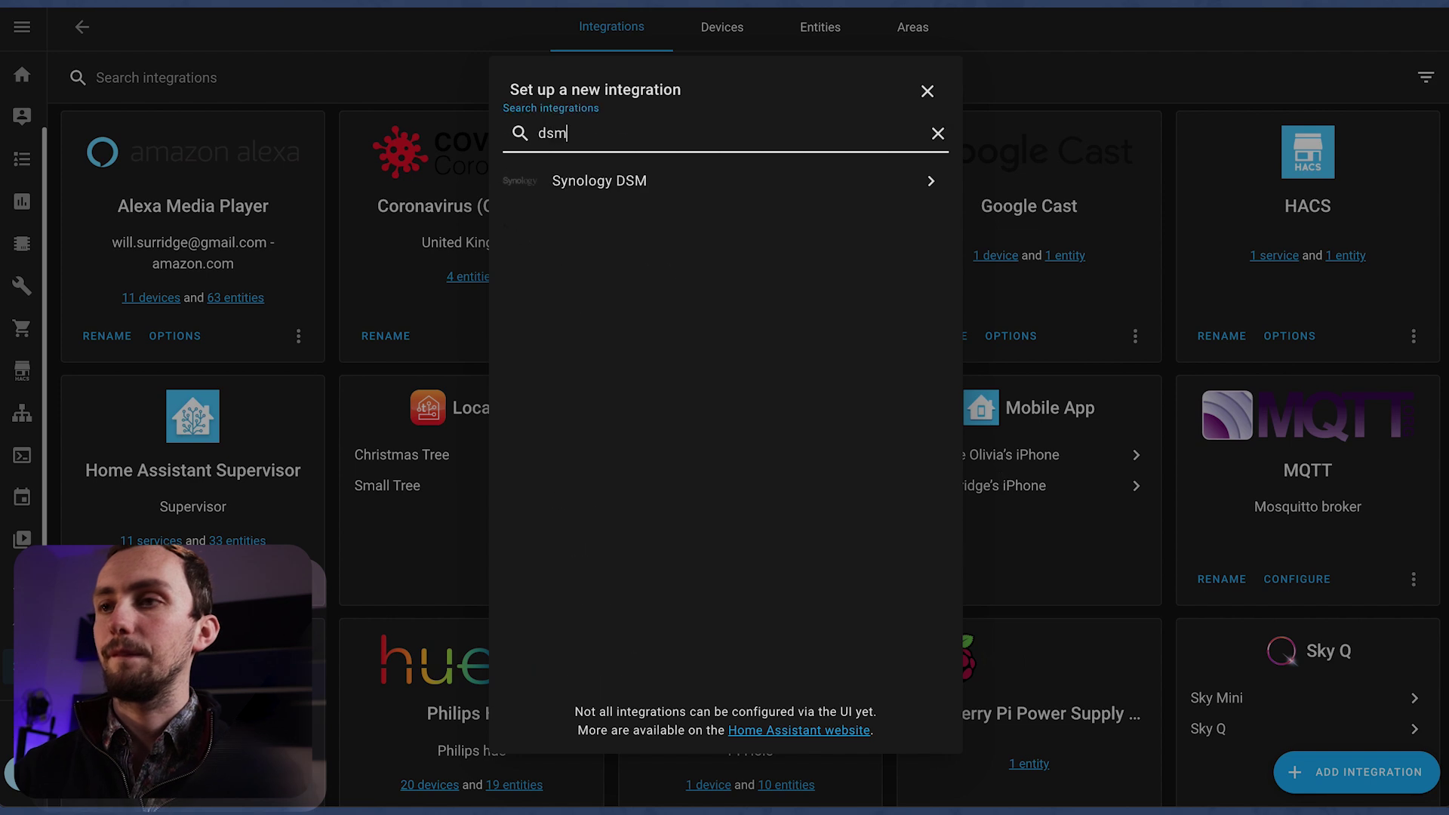
click(806, 198)
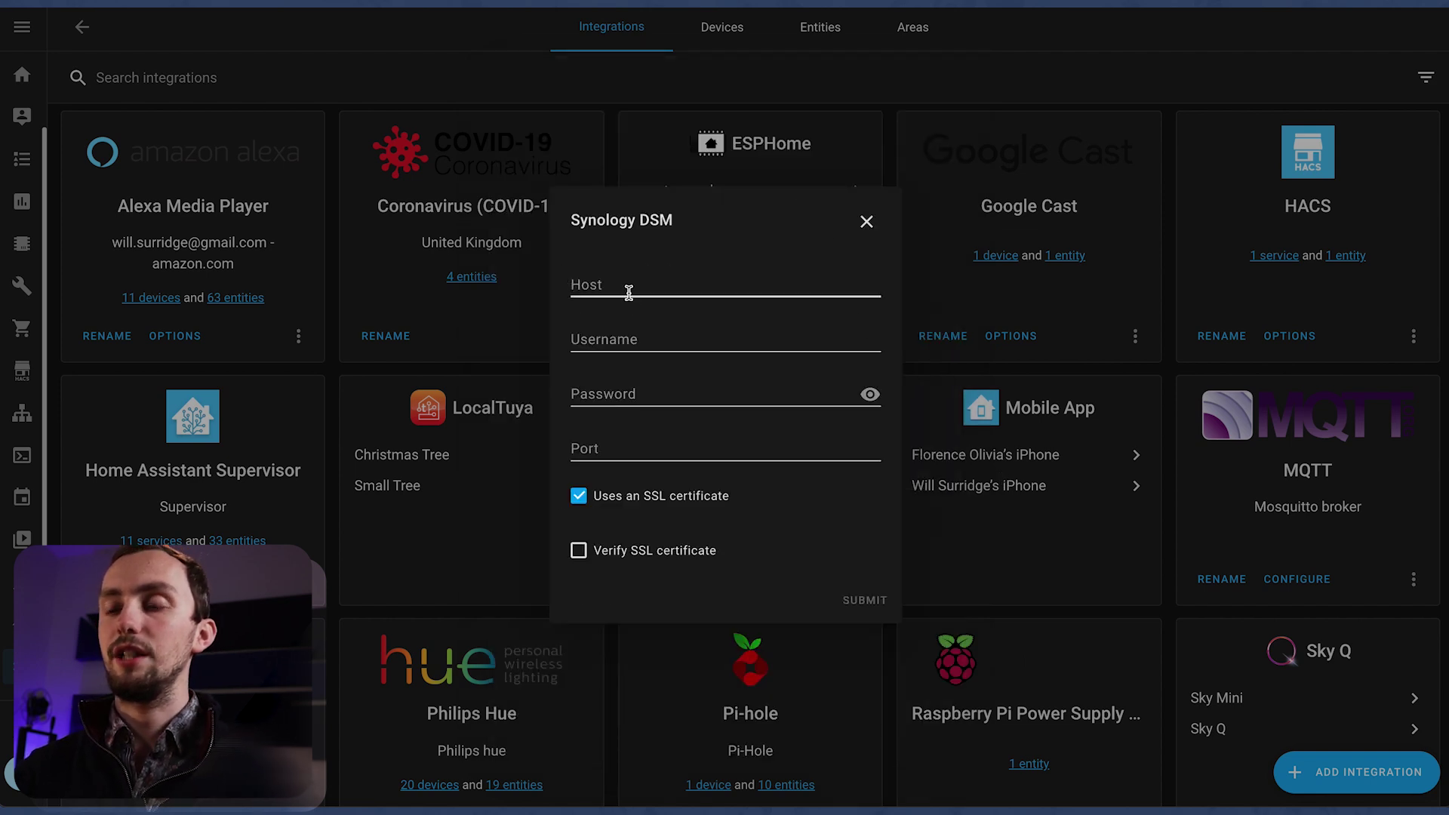
Enter host 192.168.0.228, username hassio and the password, then submit
text(192.168.0.)
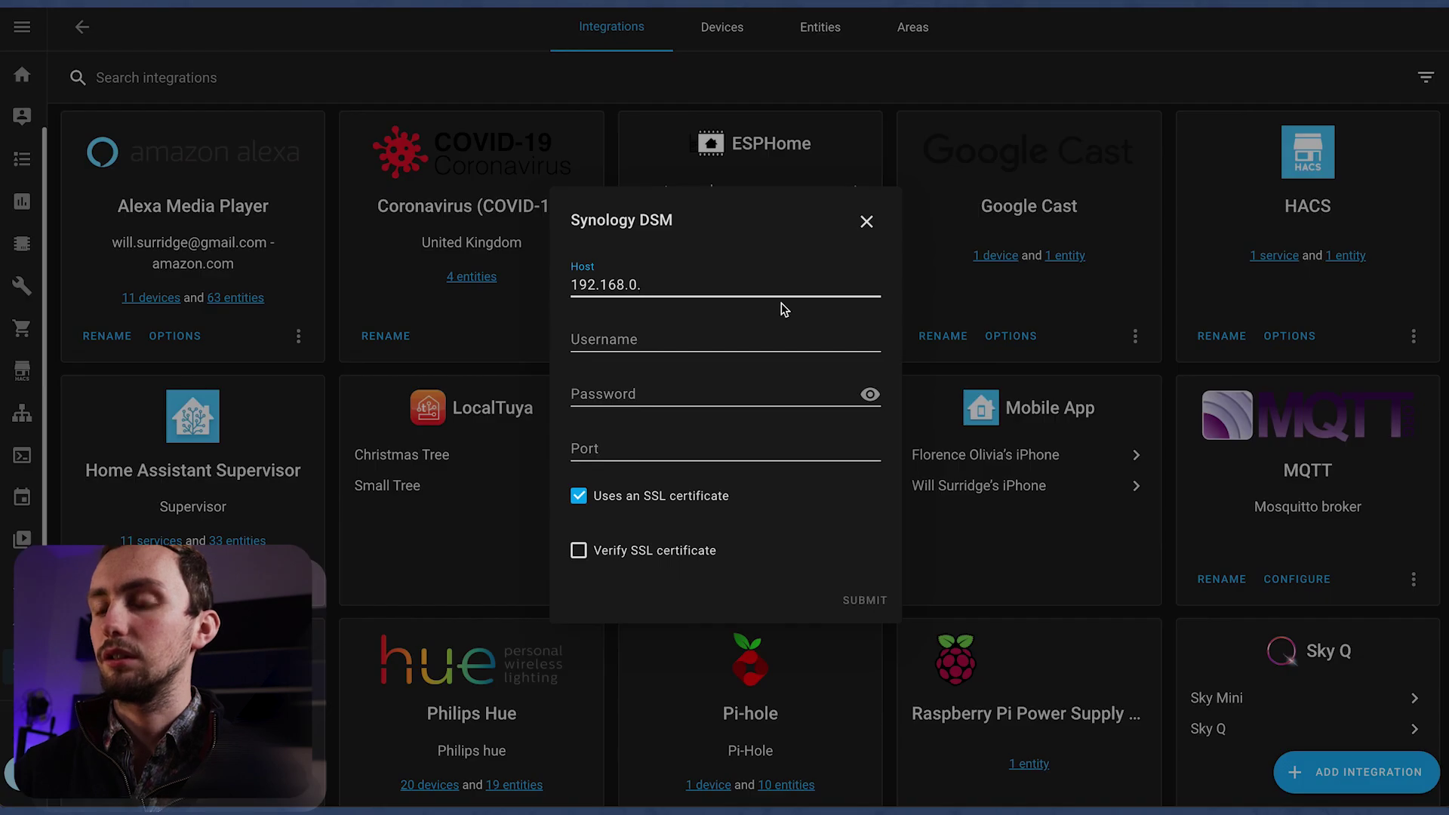
text(228)
key(Tab)
text(hassio)
key(Tab)
text(••••••••)
click(860, 601)
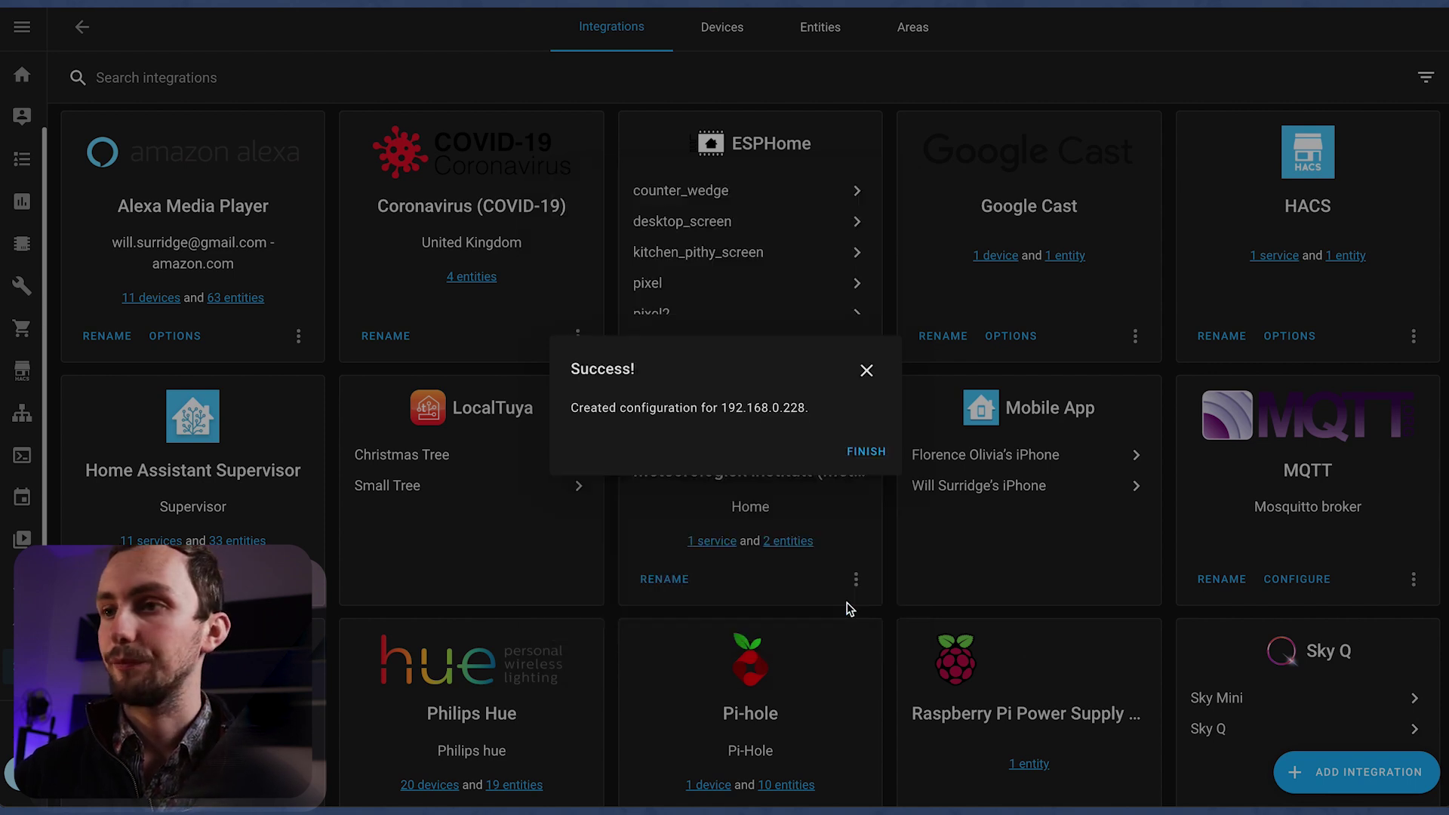
Set the area of the NAS, Drive 1, Drive 2 and Volume 1 to Network, then finish
click(582, 417)
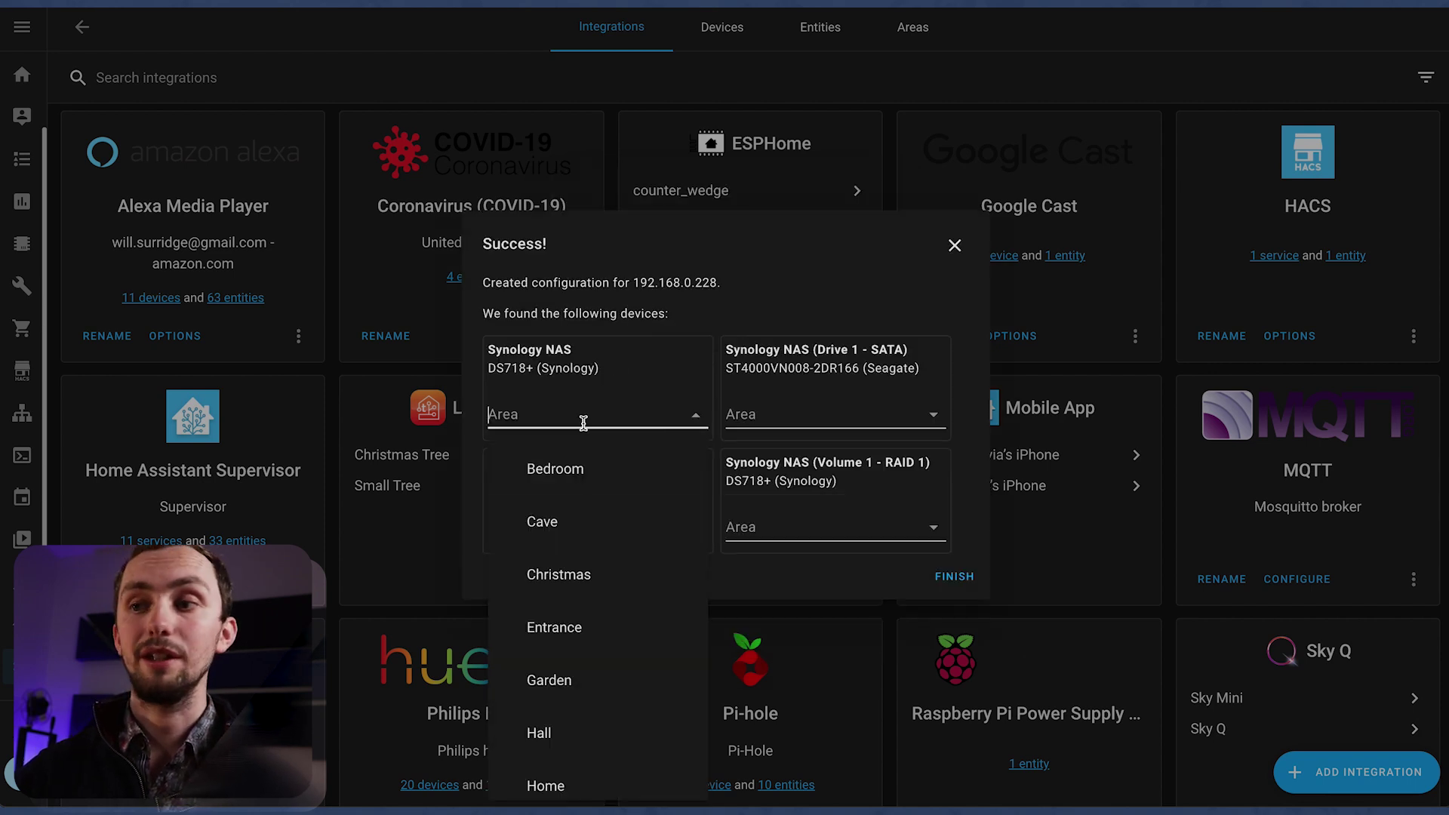
scroll(582, 672, down, 3)
click(587, 659)
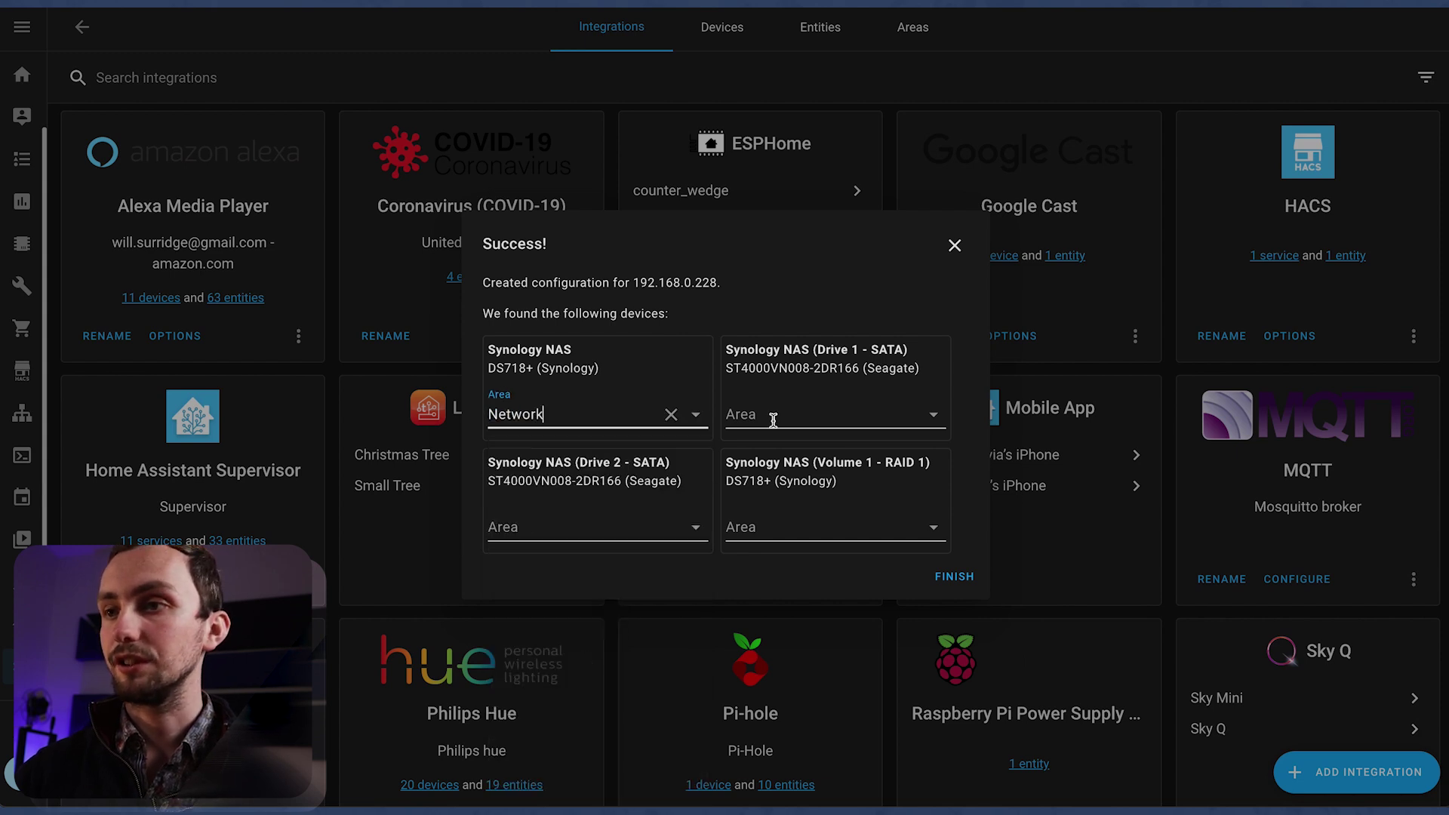
click(782, 414)
scroll(829, 604, down, 3)
click(808, 668)
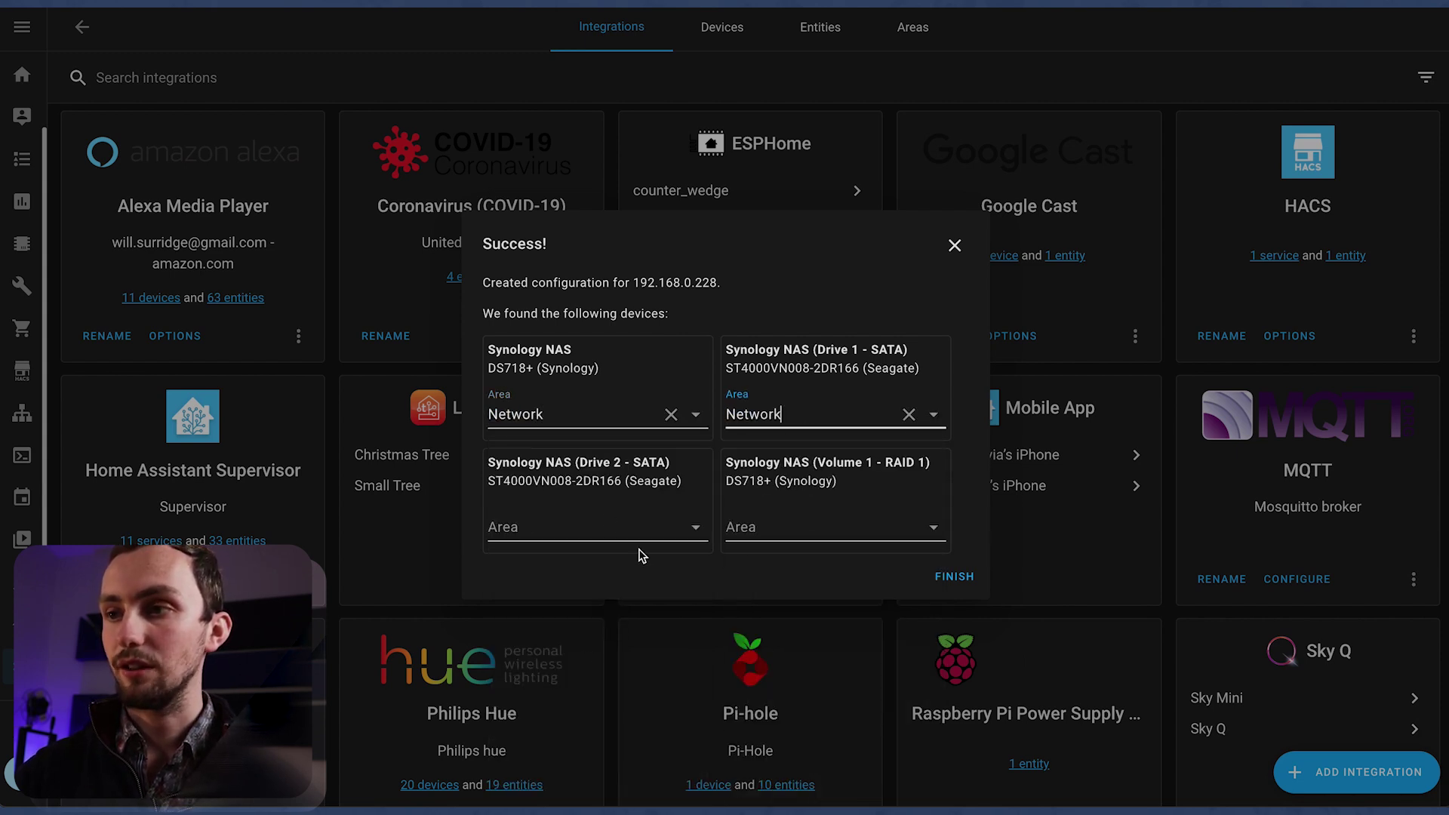
click(610, 525)
scroll(608, 608, down, 3)
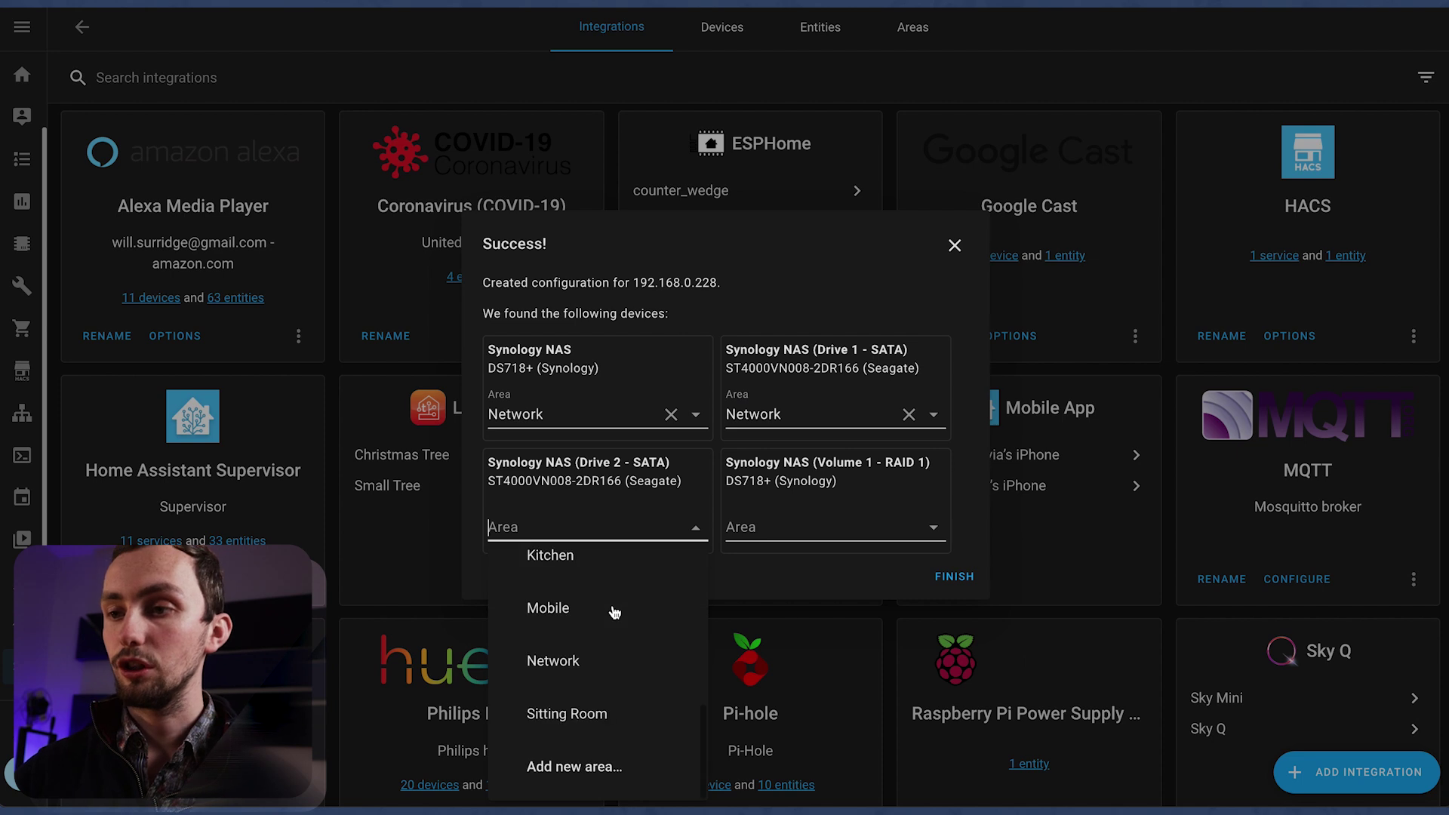
click(582, 667)
click(770, 523)
scroll(783, 647, down, 3)
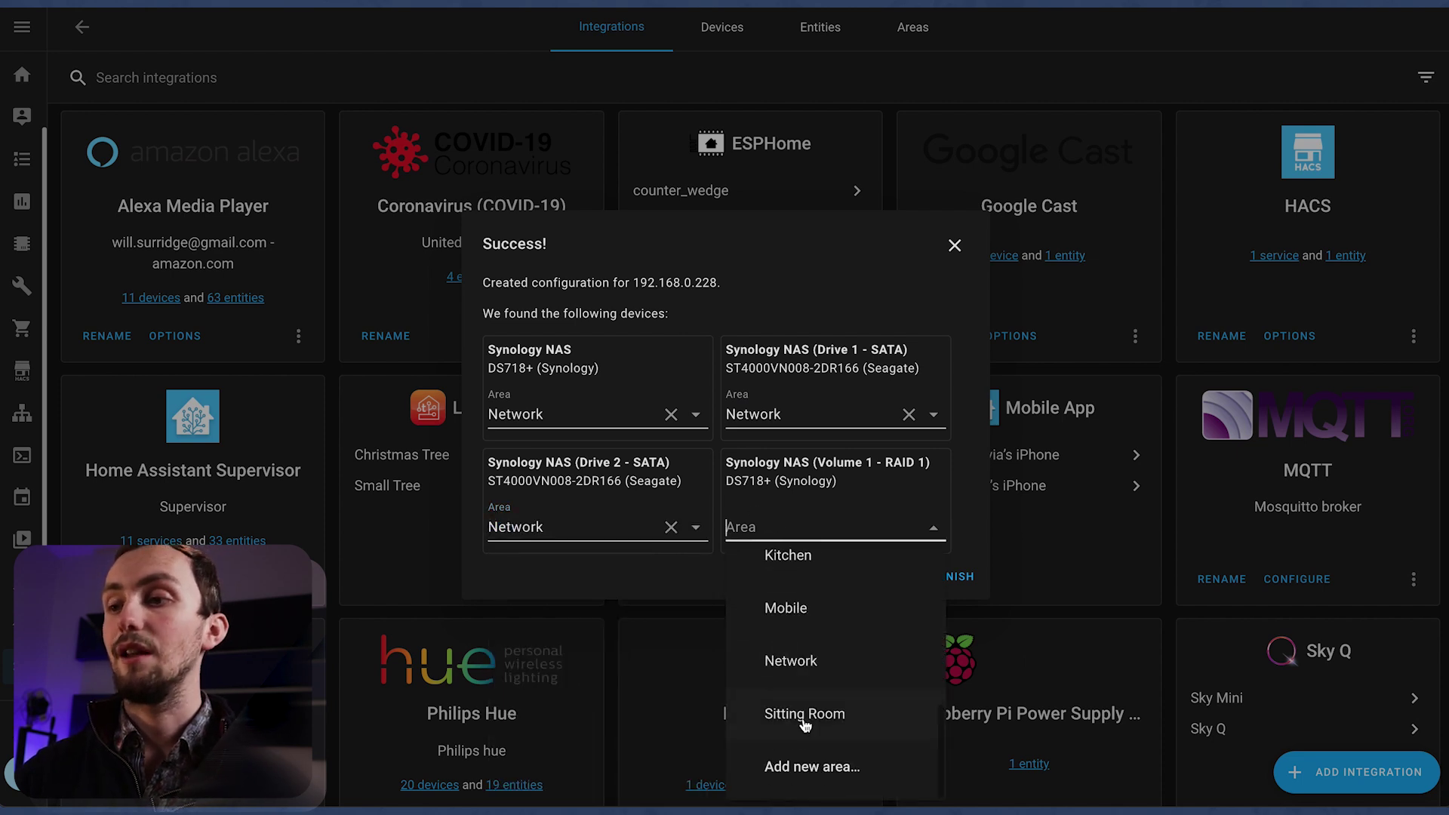
click(788, 668)
click(954, 576)
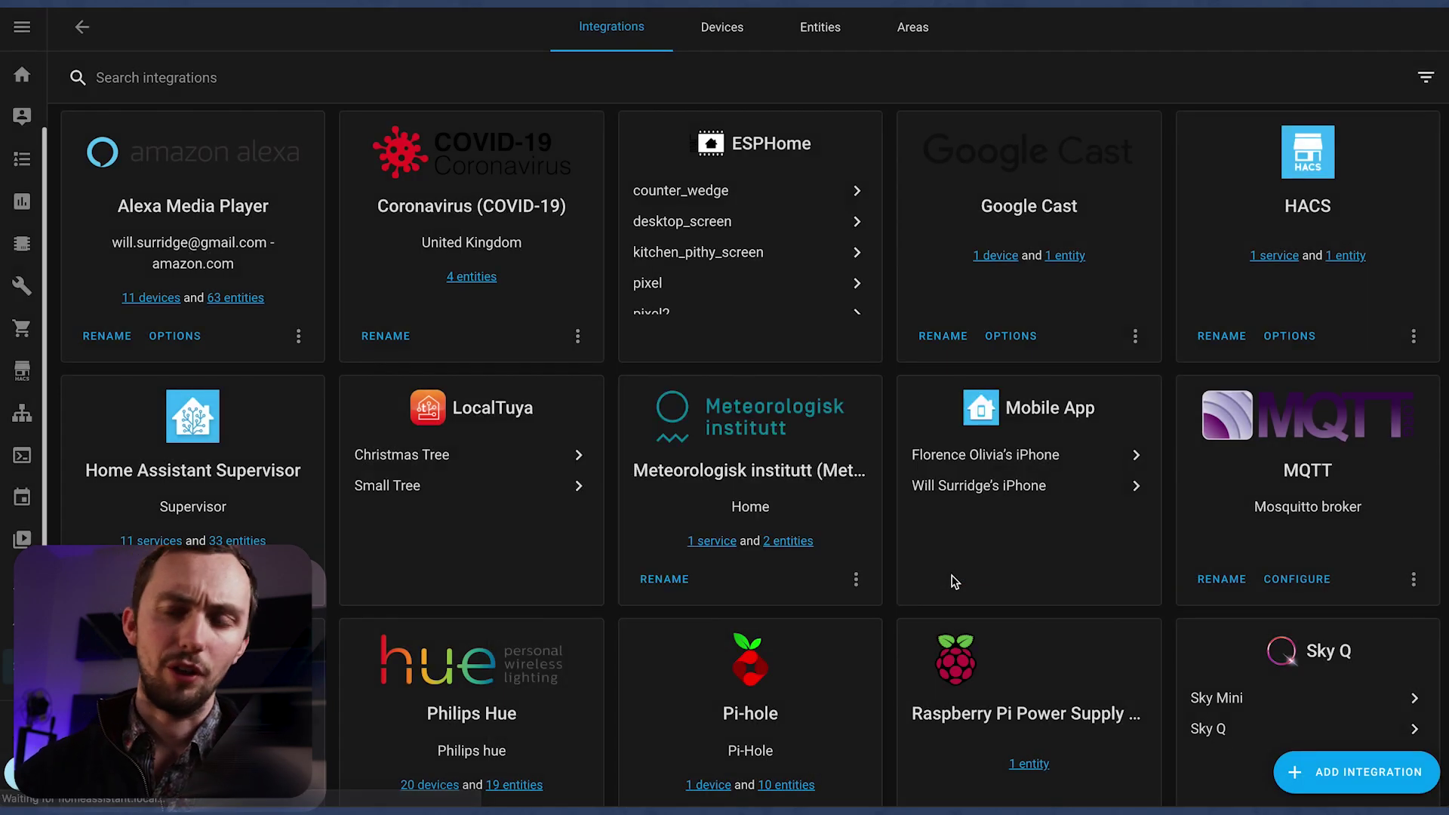
Open the Synology DSM card's 4 devices list and view the main NAS device page
scroll(952, 581, down, 3)
scroll(954, 581, down, 5)
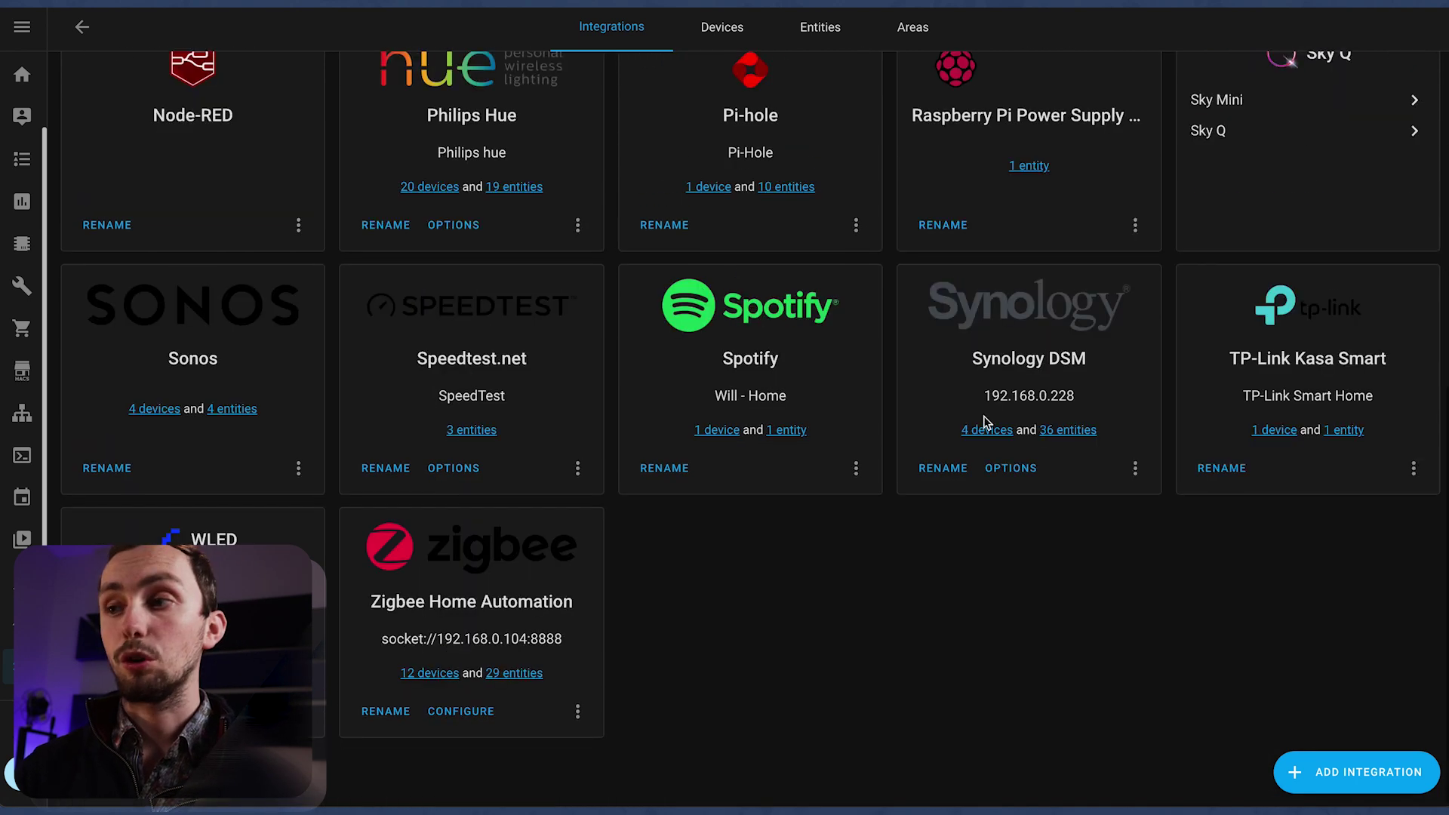
click(981, 425)
click(336, 197)
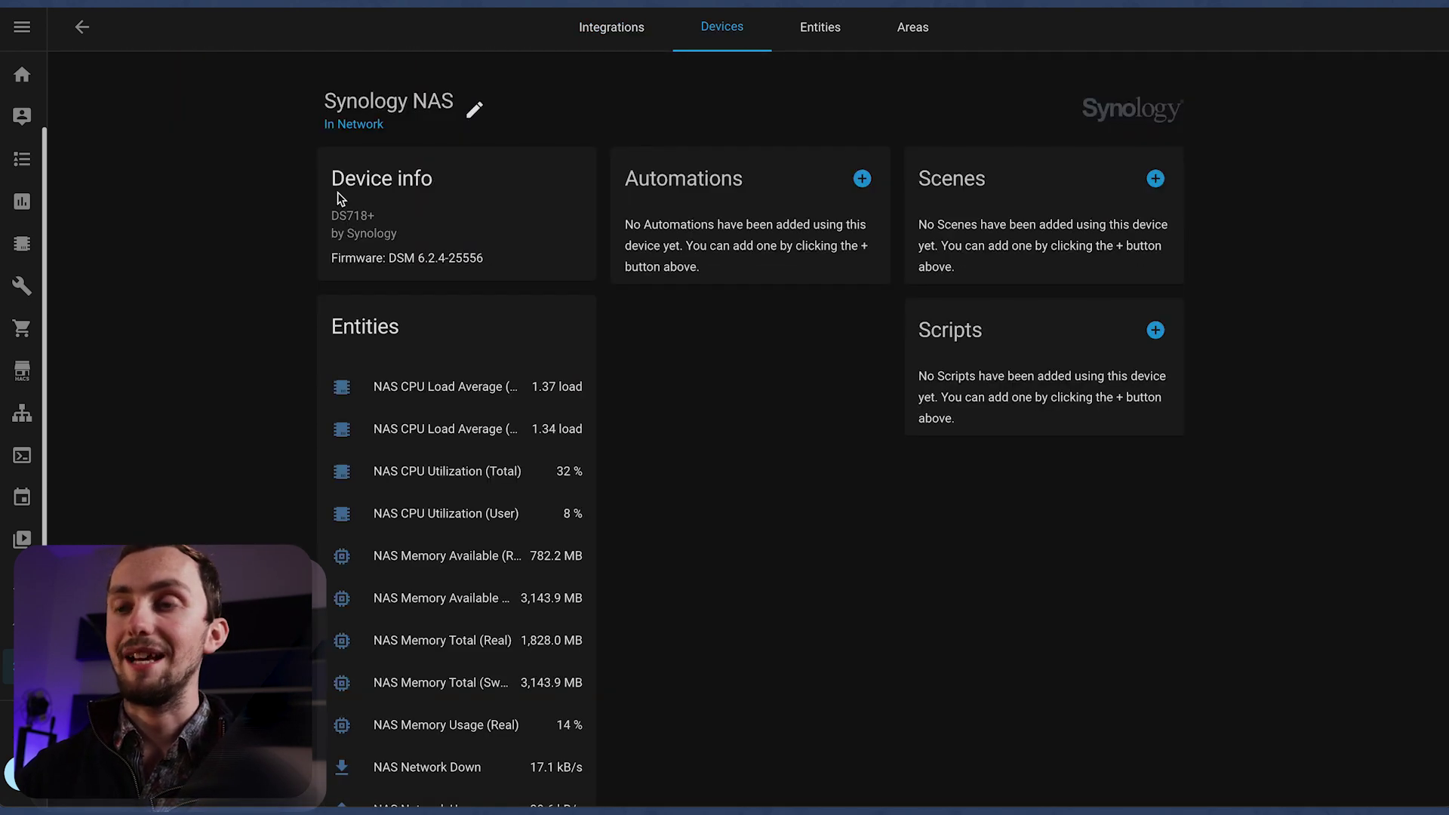
scroll(421, 388, down, 4)
scroll(468, 445, up, 1)
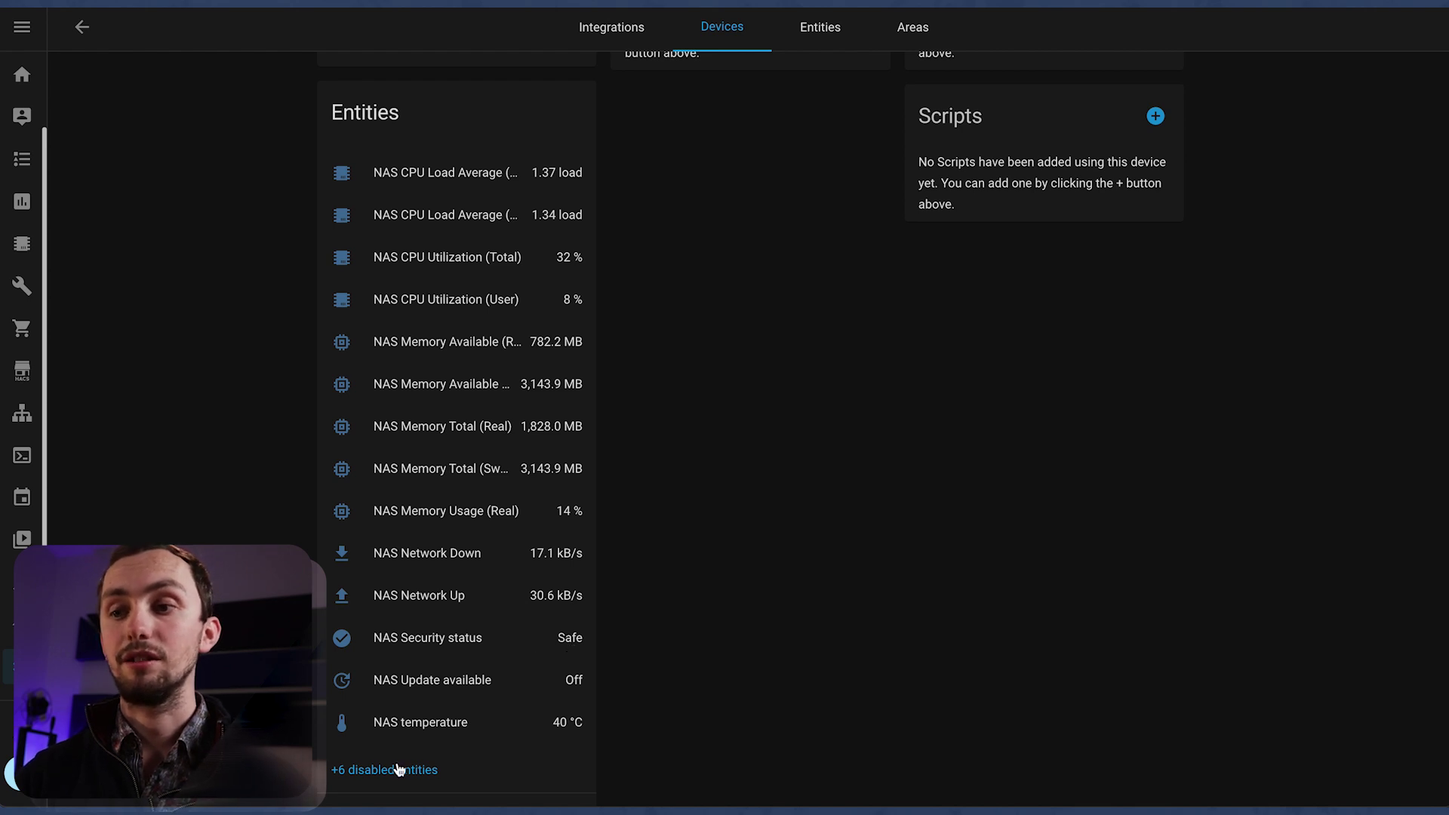
scroll(461, 688, up, 3)
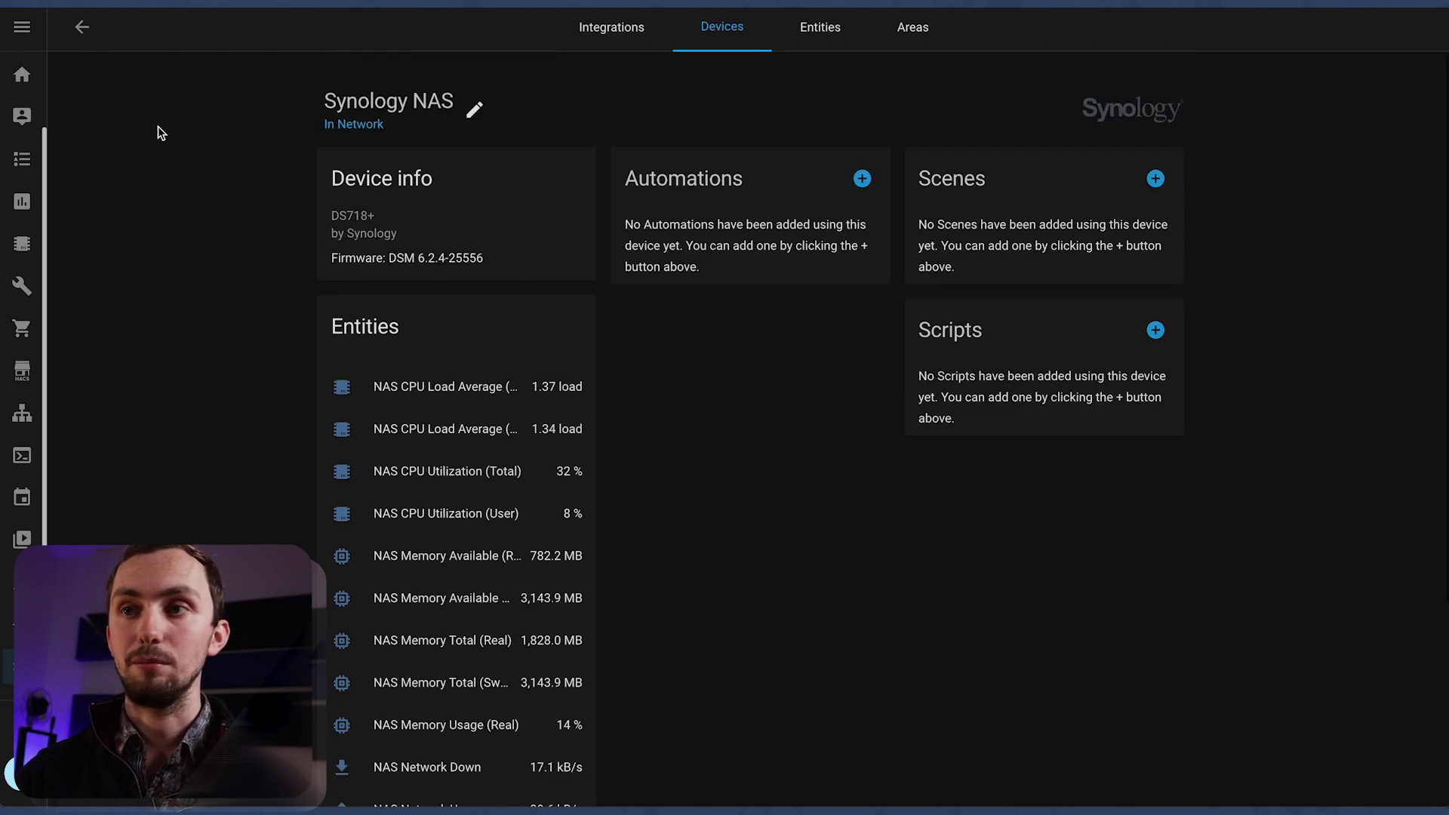
click(80, 27)
Check Drive 1's Below Min Remaining Life and Exceeded Max Bad Sectors sensor settings
click(375, 219)
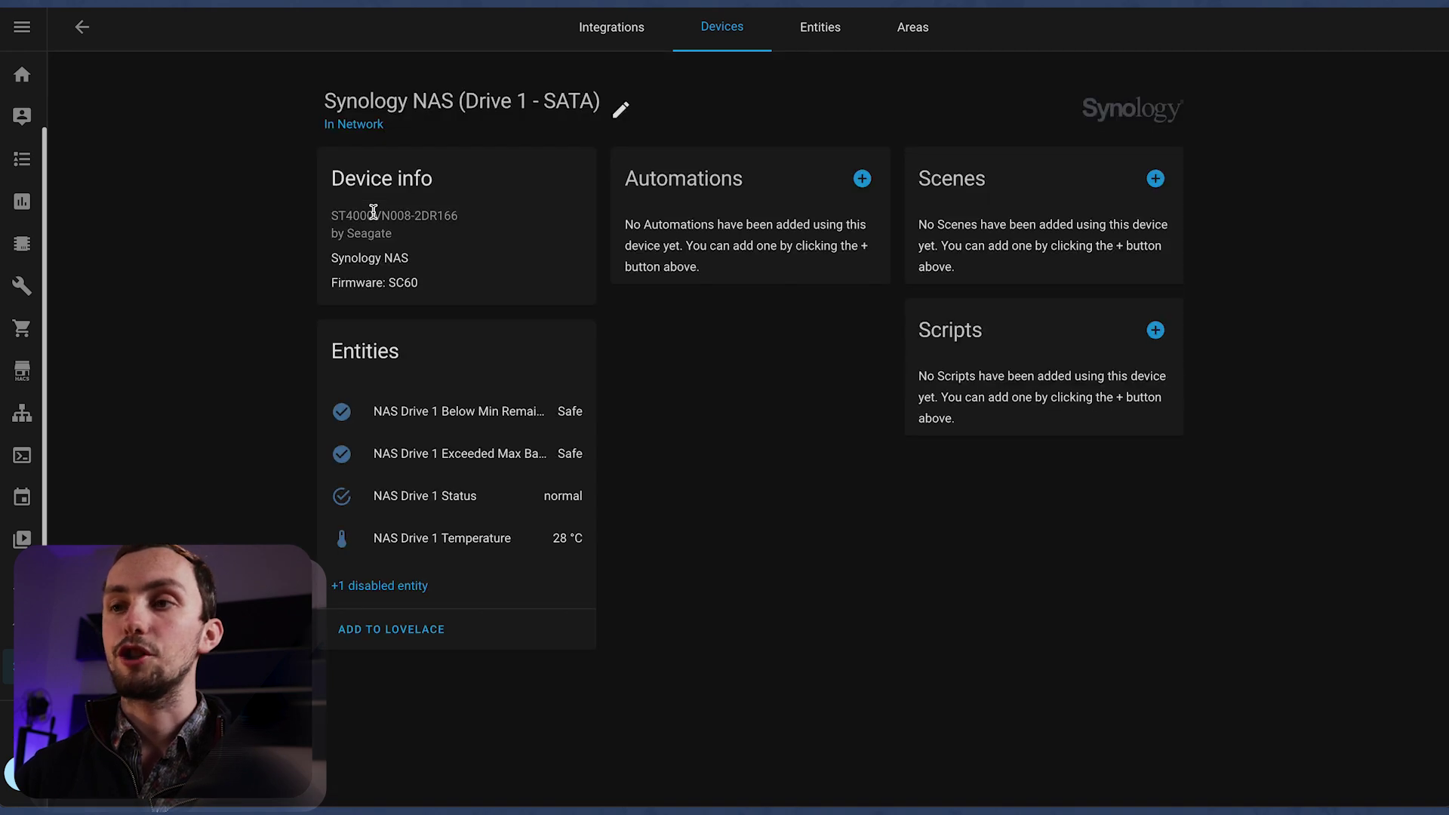
click(546, 413)
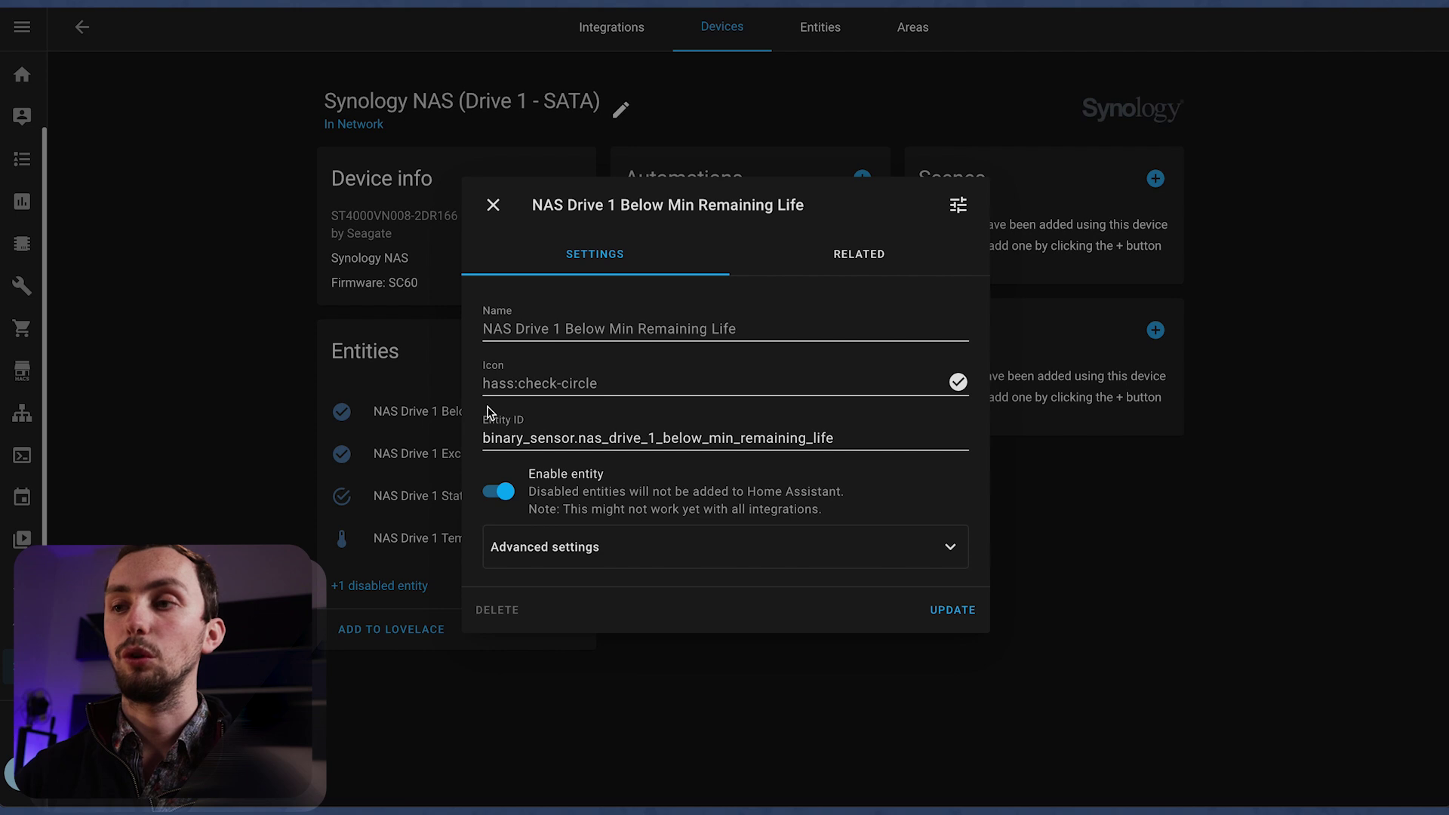
click(421, 420)
click(419, 451)
click(417, 451)
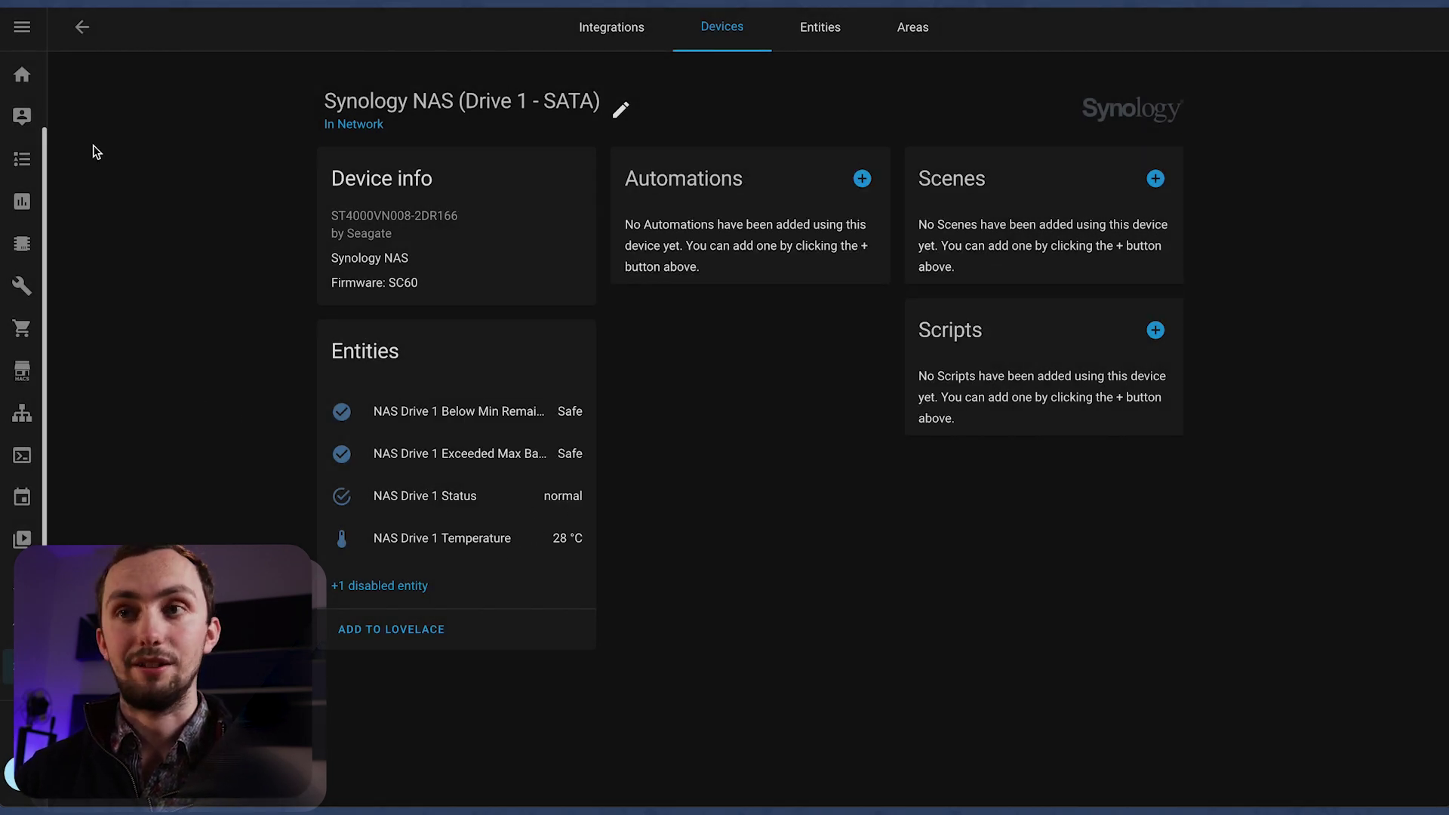
click(81, 27)
Open the Volume 1 - RAID 1 device page and review its used-space readings
click(333, 328)
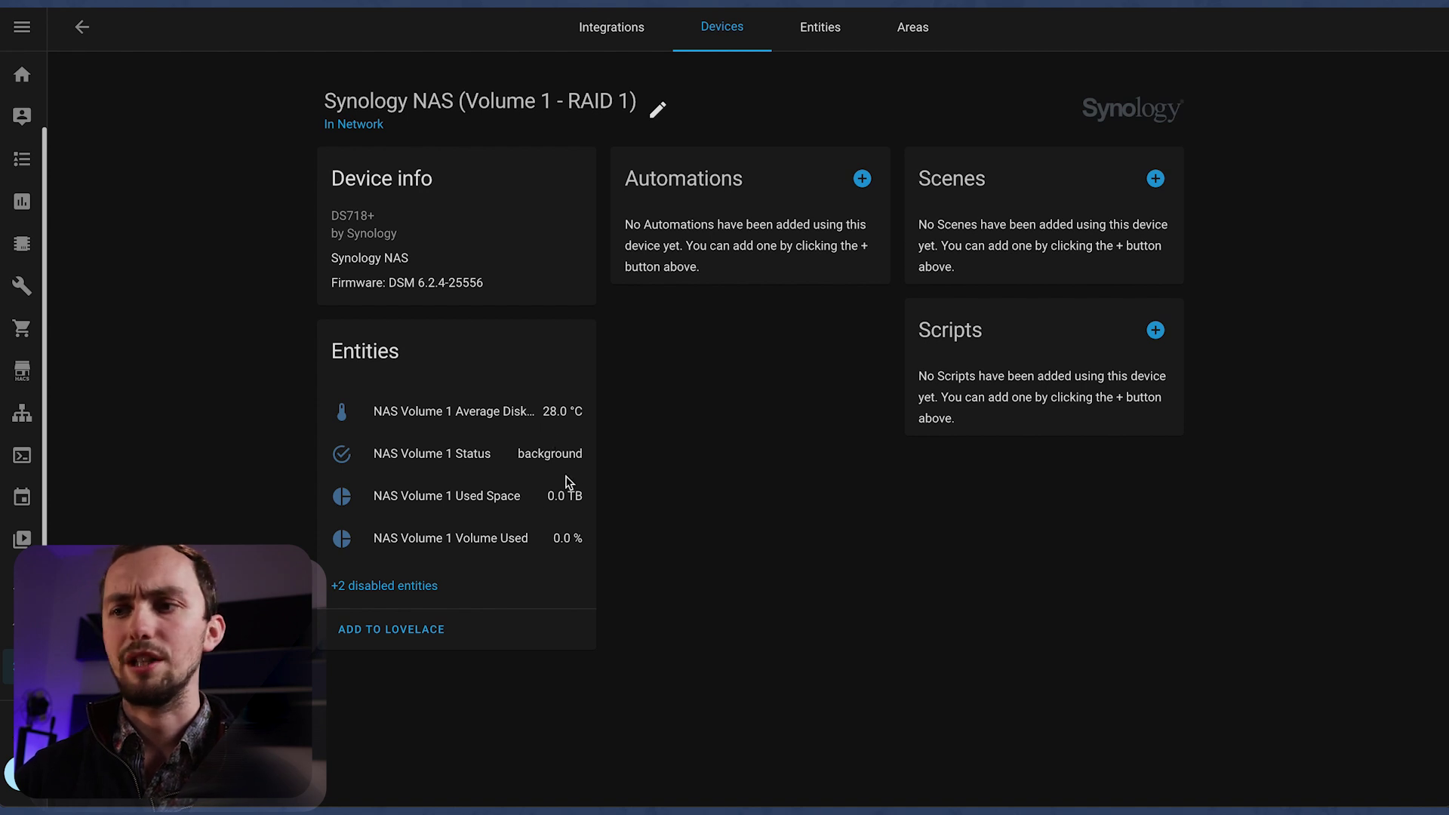
drag(369, 486, 591, 549)
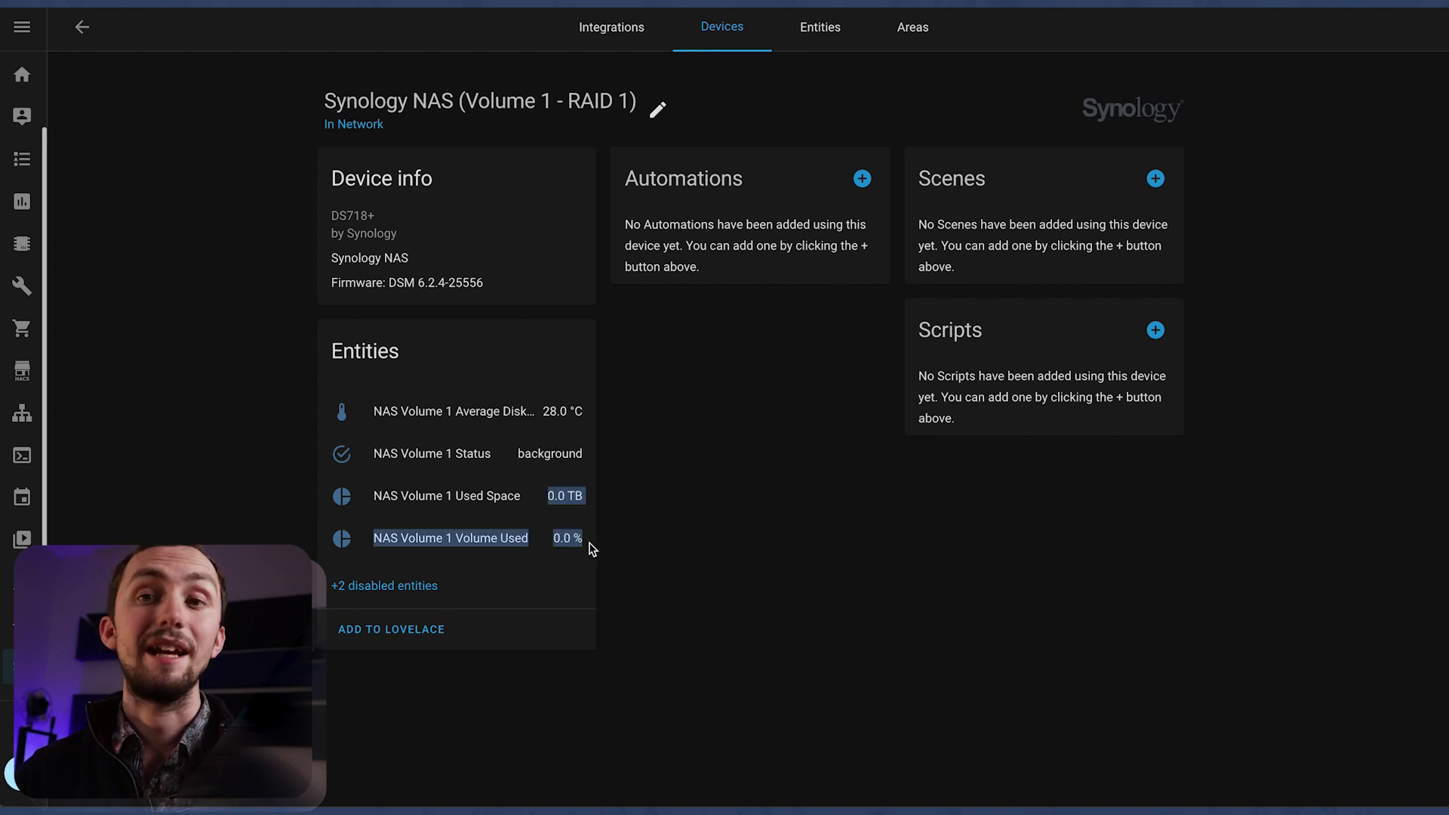
click(667, 556)
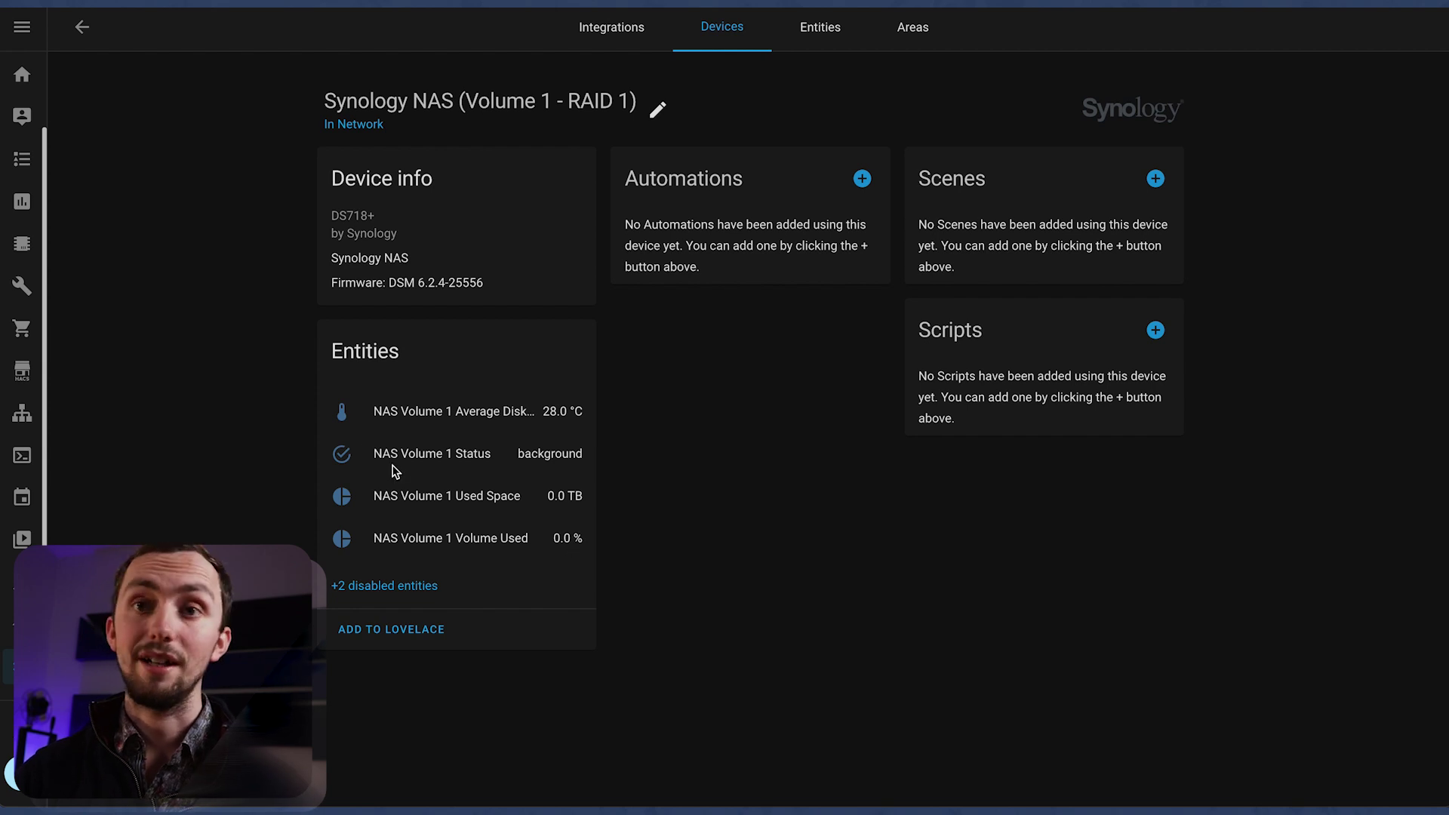
click(83, 28)
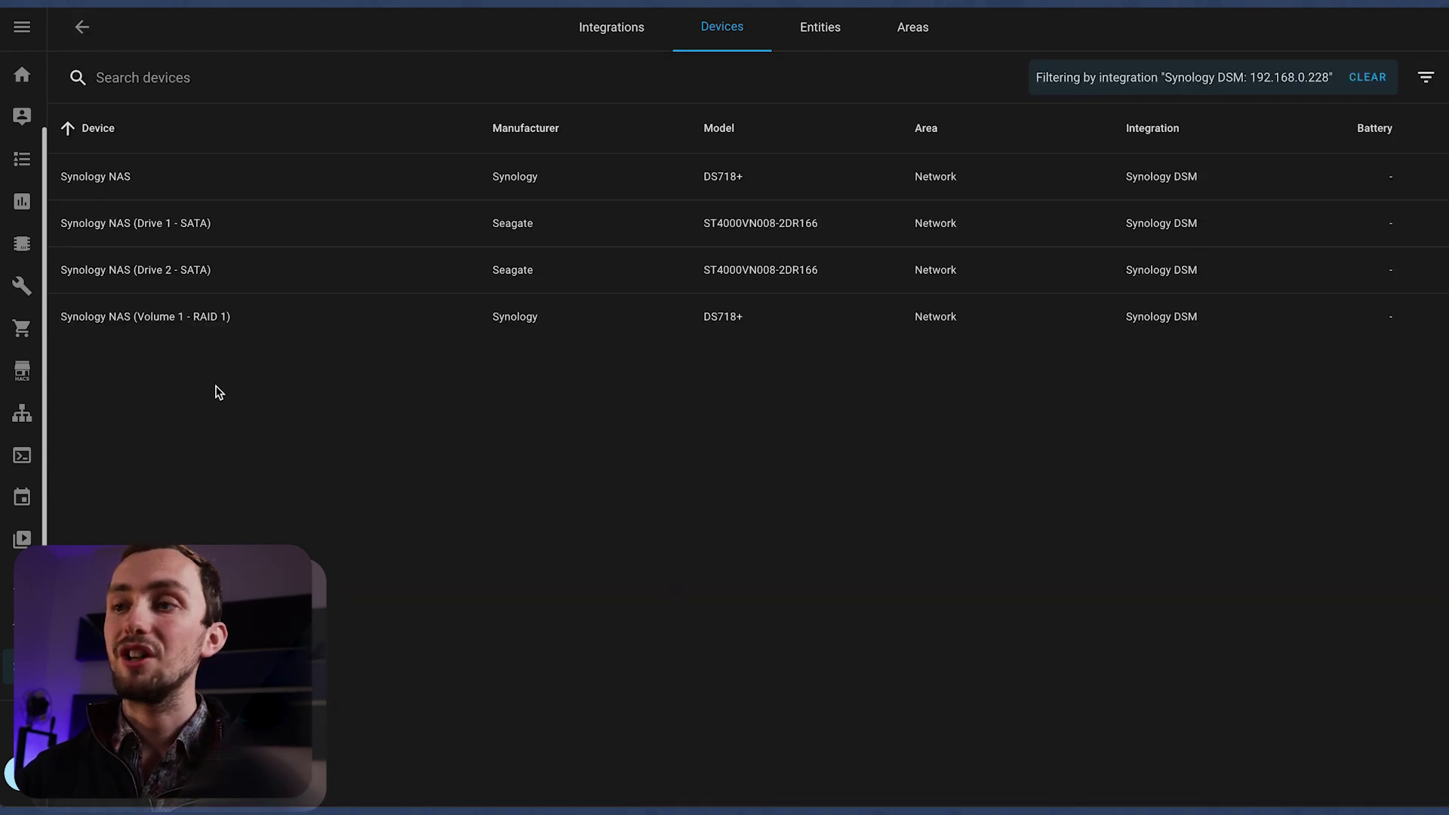